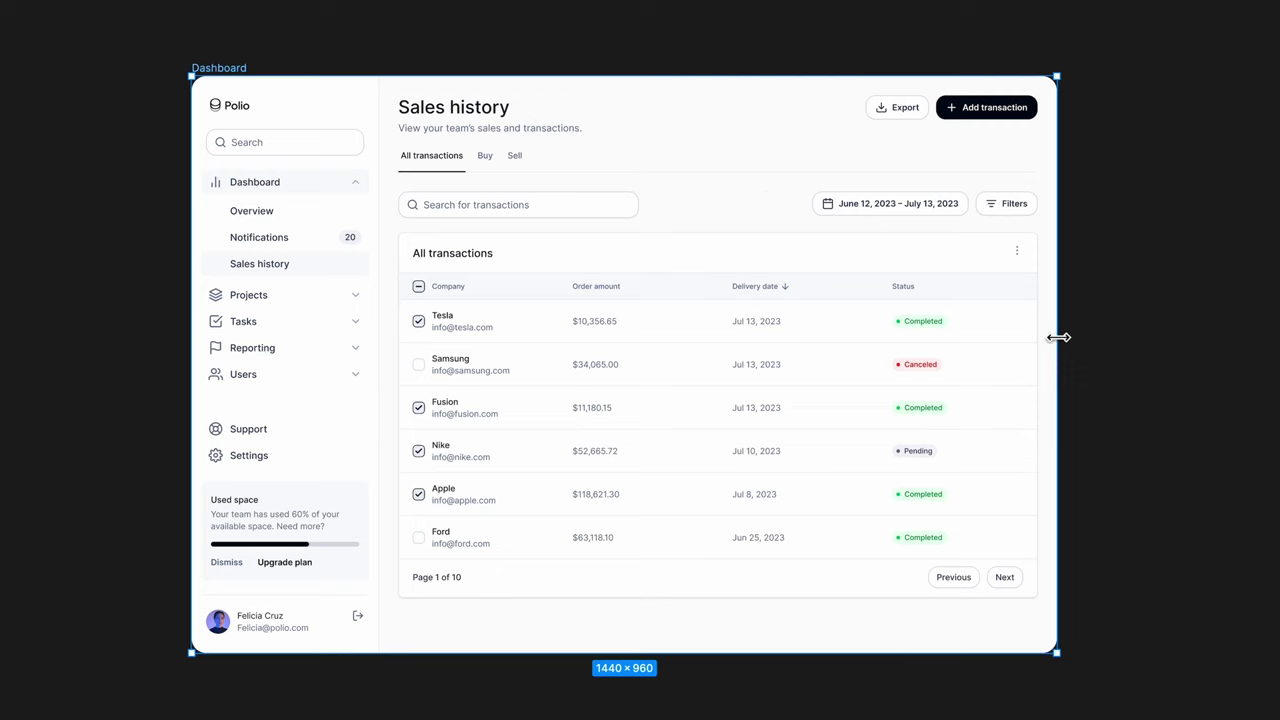
left_click_drag(1060, 337, 1108, 343)
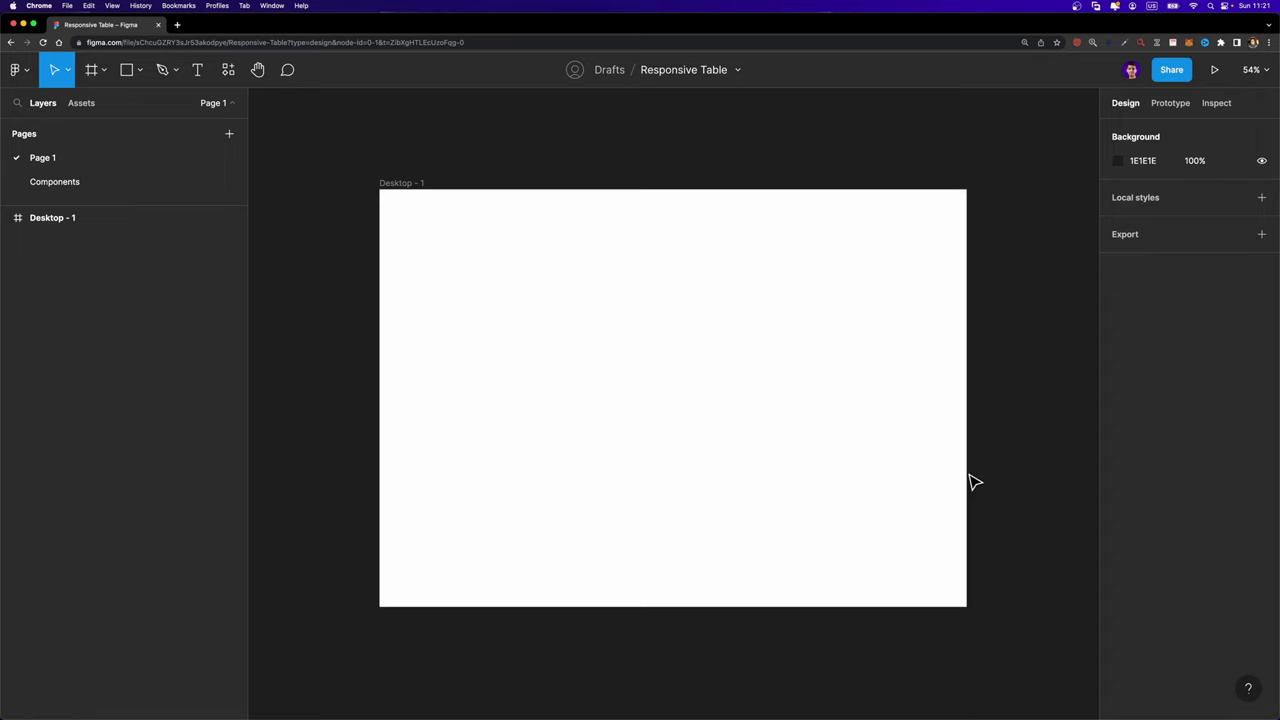
- Draw a frame about 1085 × 659 inside the Desktop - 1 frame and name it Table
key("f")
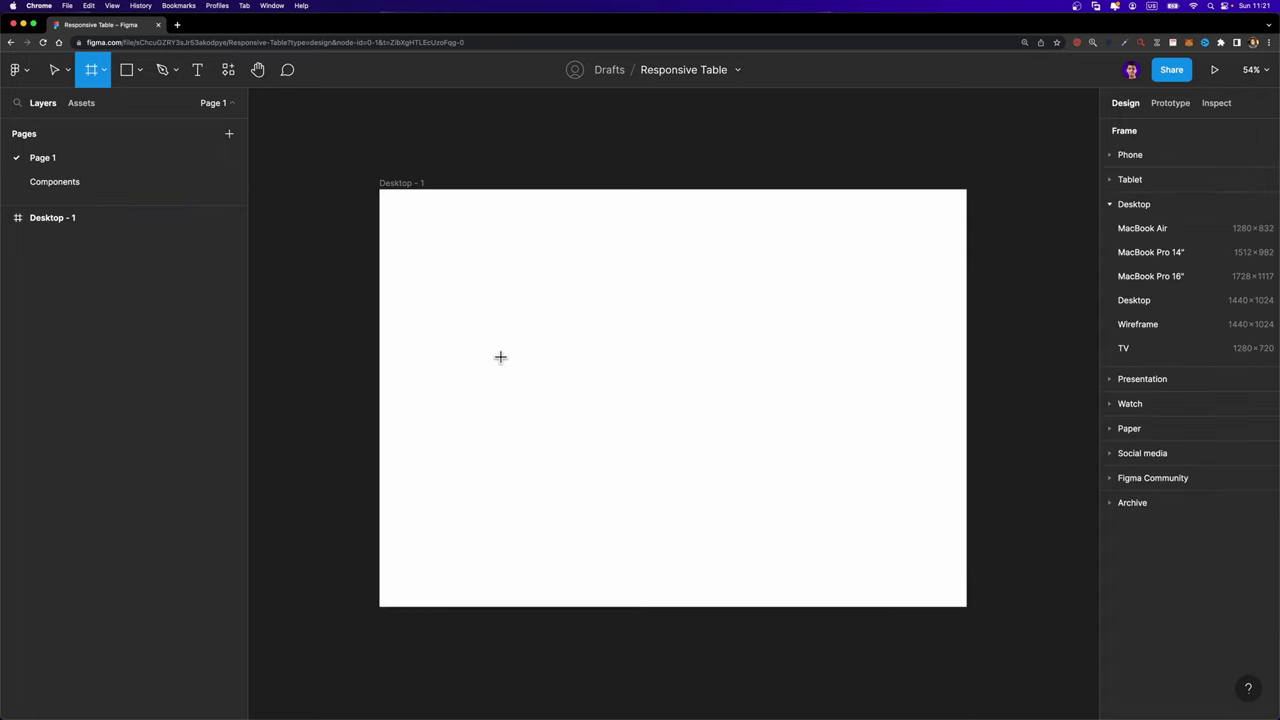
mouse_move(439, 248)
left_mouse_down()
mouse_move(532, 372)
mouse_move(845, 517)
mouse_move(881, 515)
left_mouse_up()
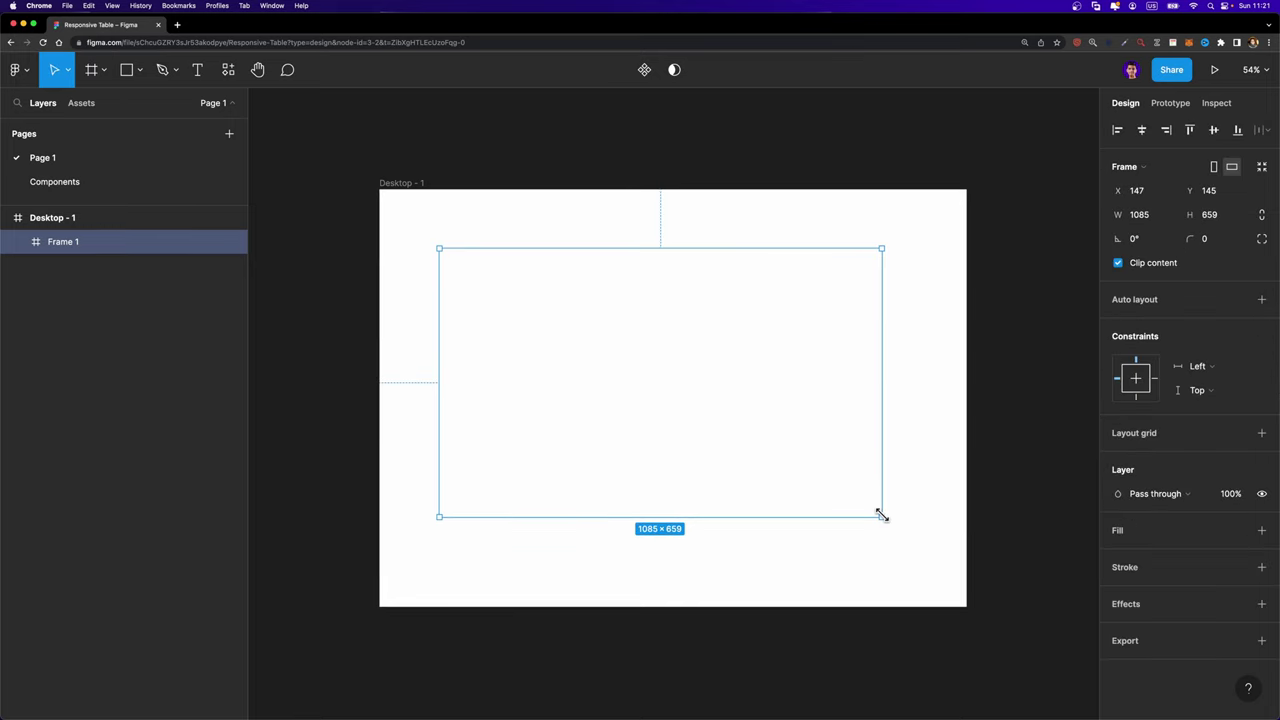
scroll(741, 458, "up", 3)
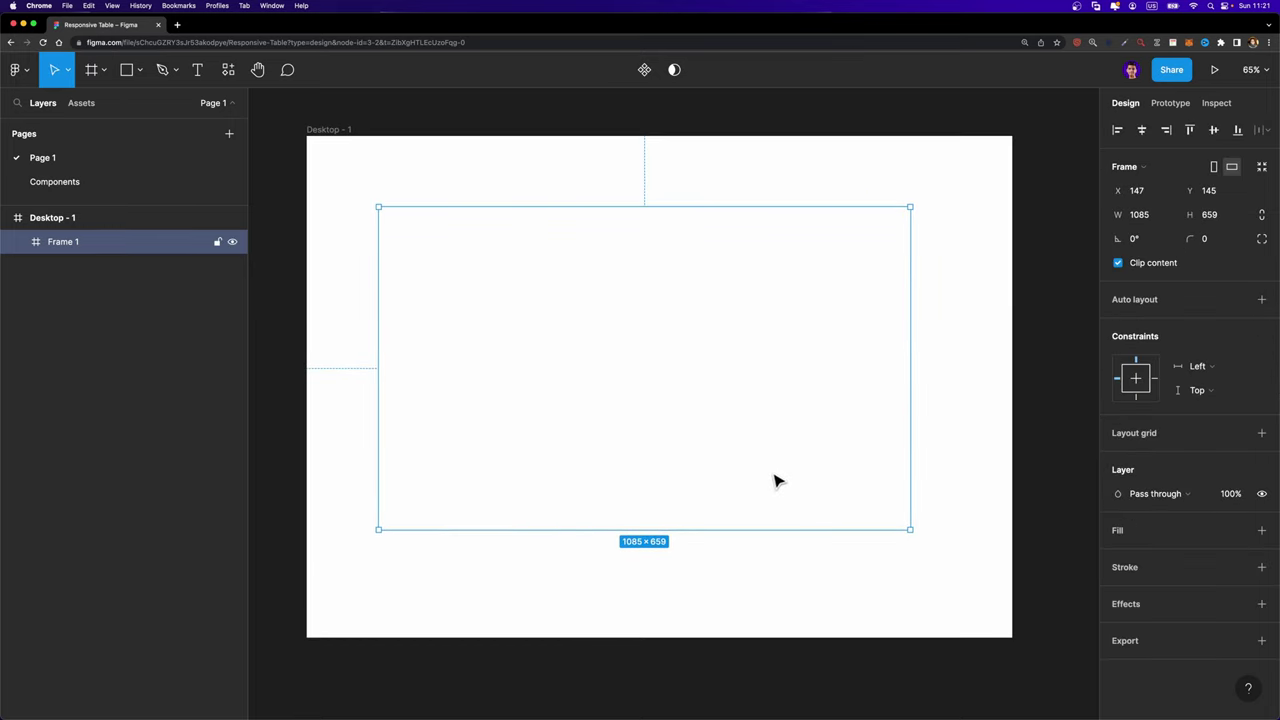
double_click(111, 241)
type("Table")
key("Return")
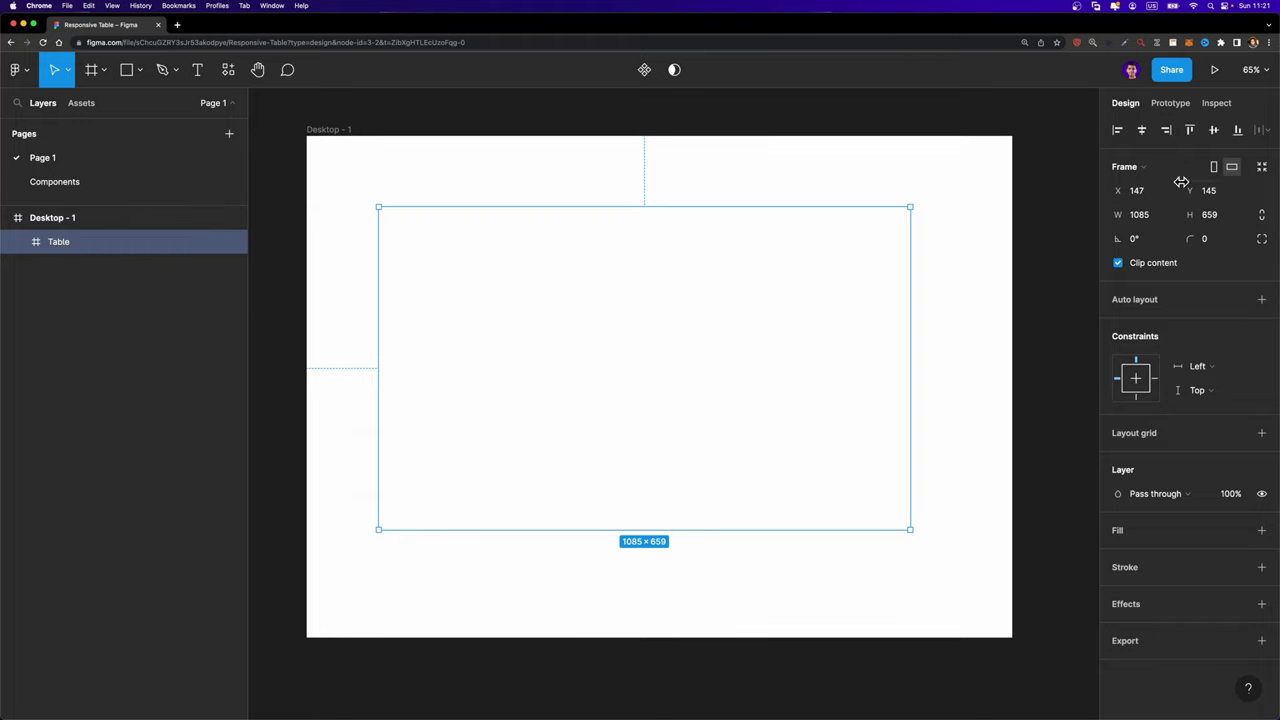
- Set the Table frame's width to 1100
left_click(1155, 217)
type("12")
type("00")
key("Return")
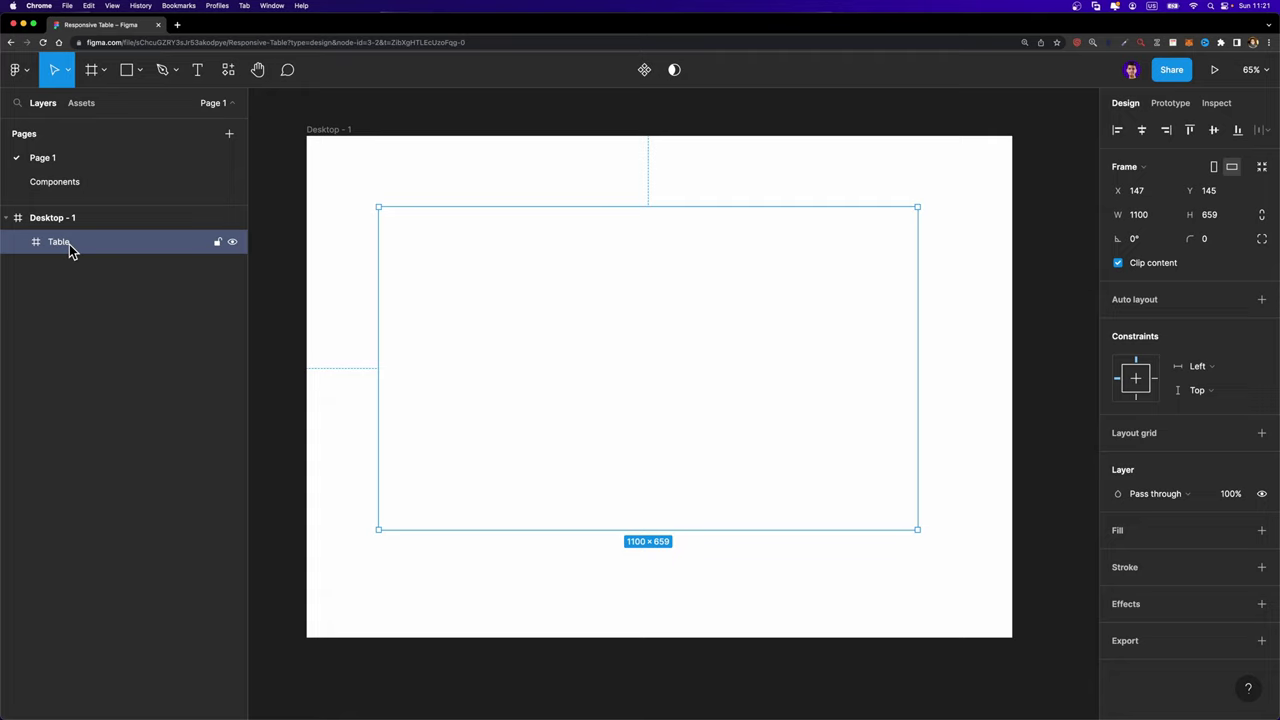
- Apply auto layout to the Table frame and make both its width and height fixed
key("shift+a")
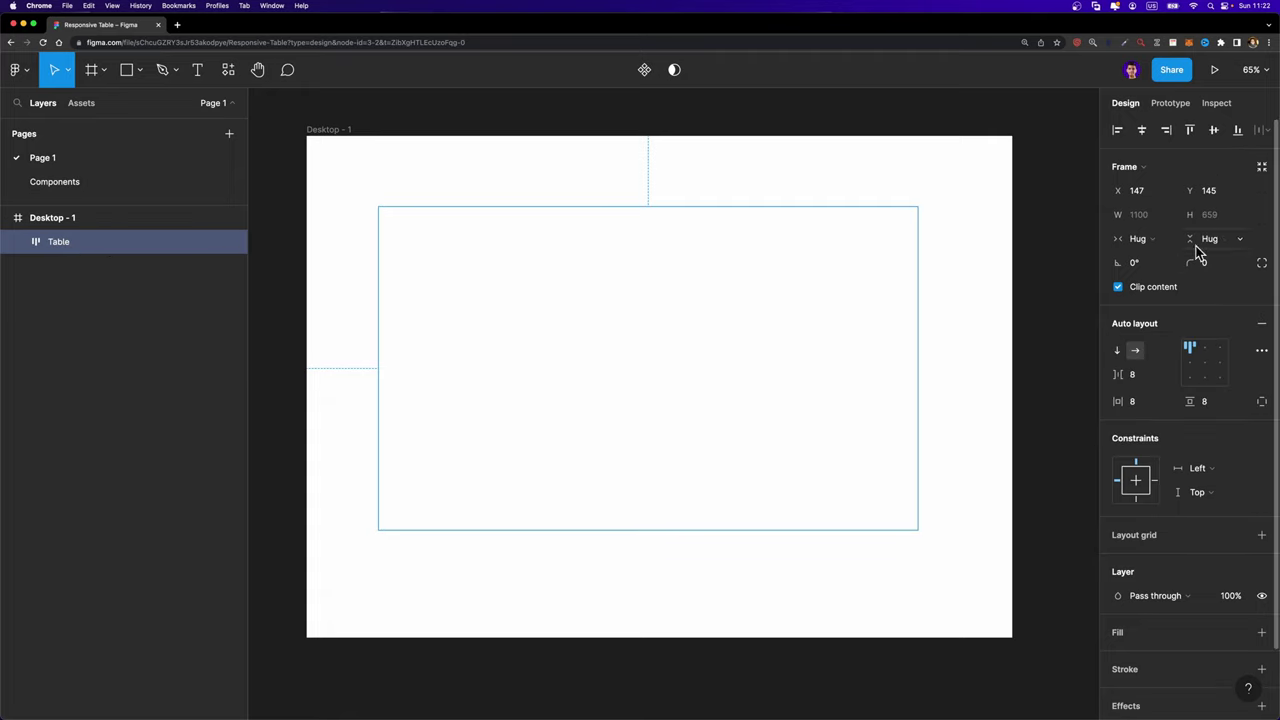
left_click(1137, 248)
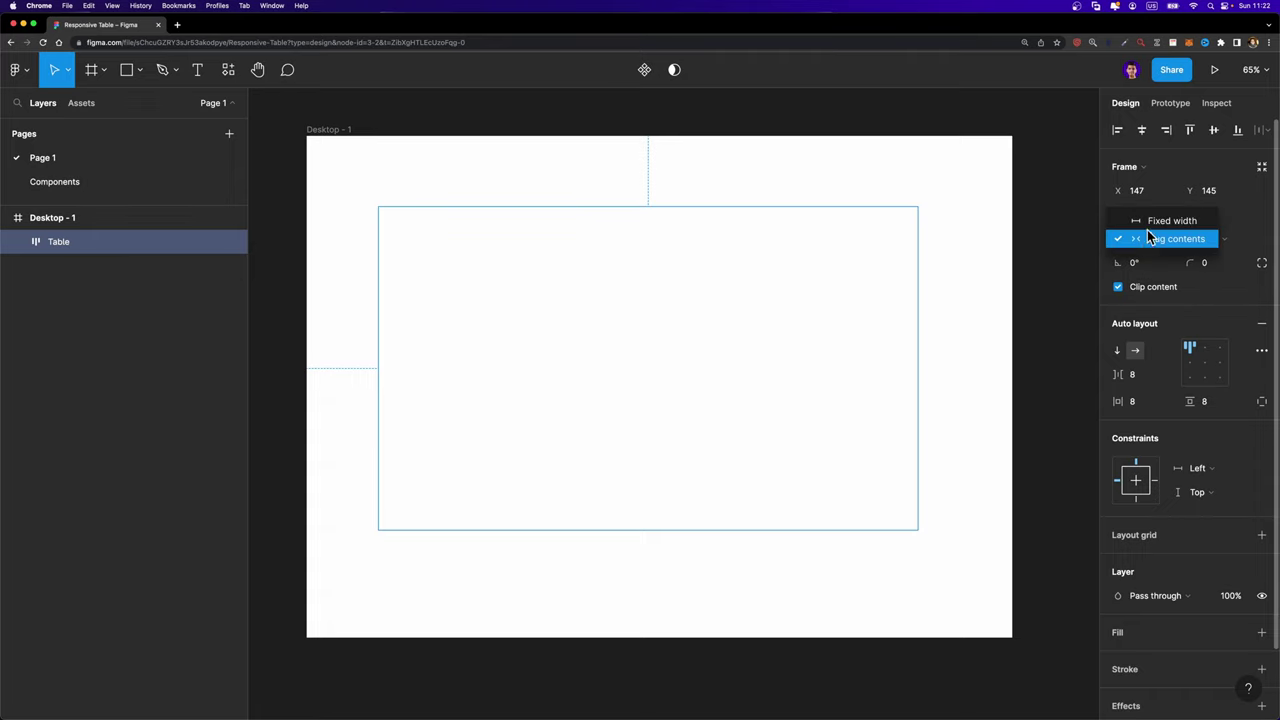
left_click(1157, 222)
left_click(1214, 239)
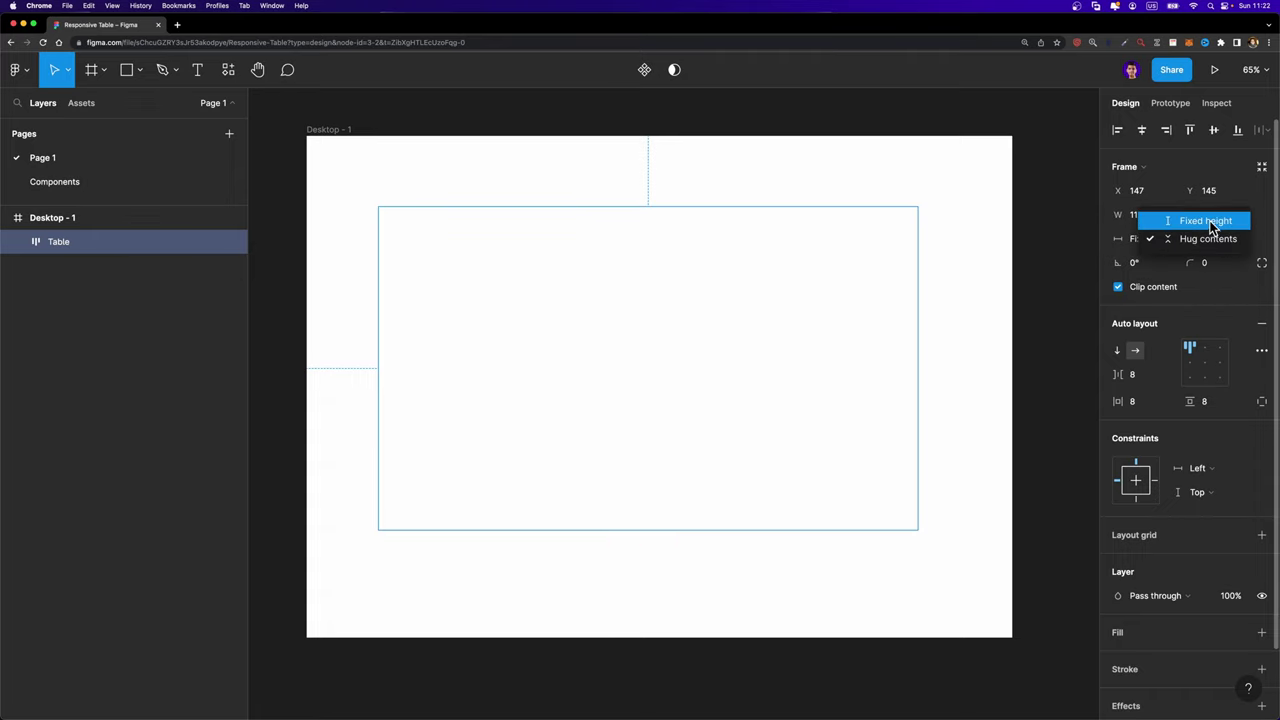
left_click(1210, 225)
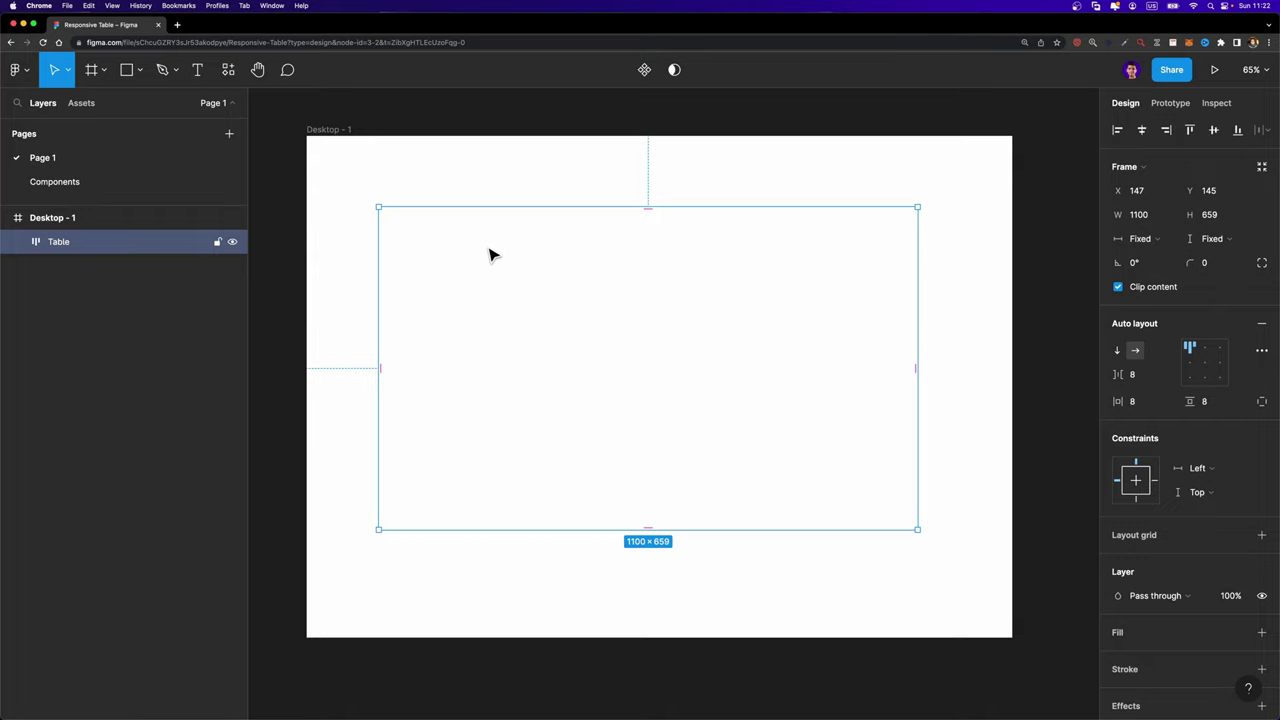
- Add a text layer reading "Customer" inside the Table frame
scroll(490, 255, "up", 2)
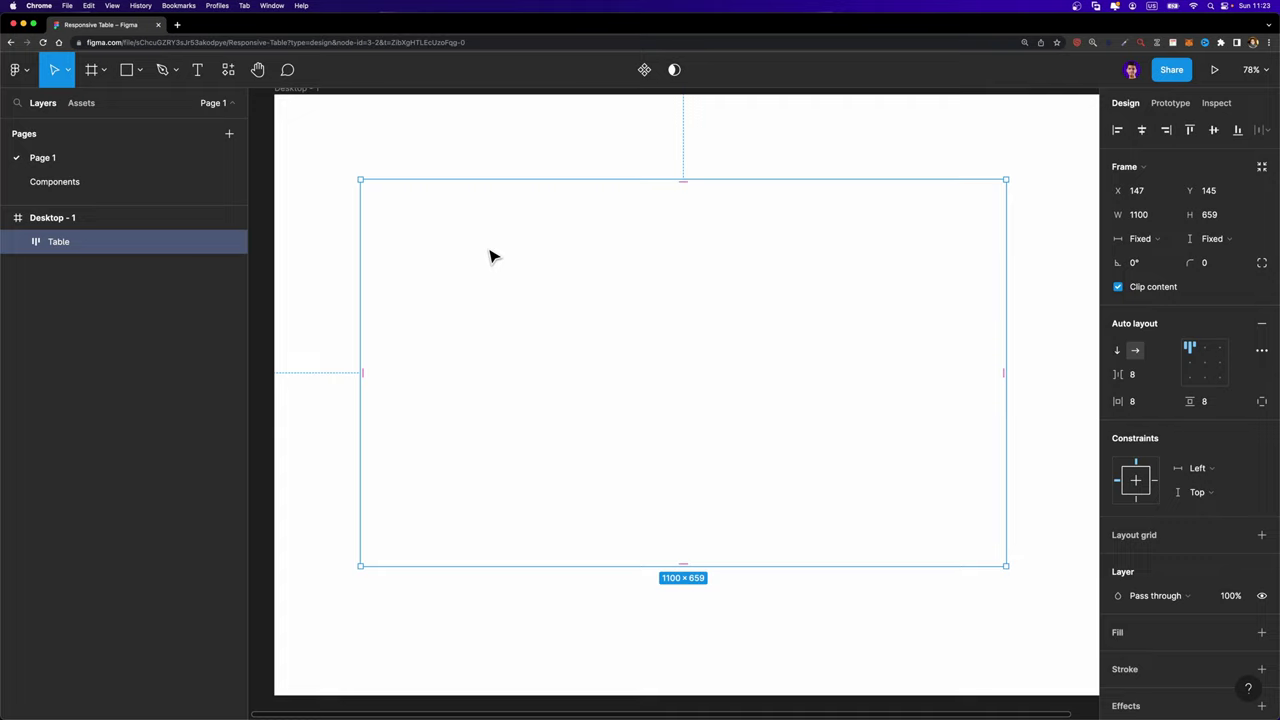
key("t")
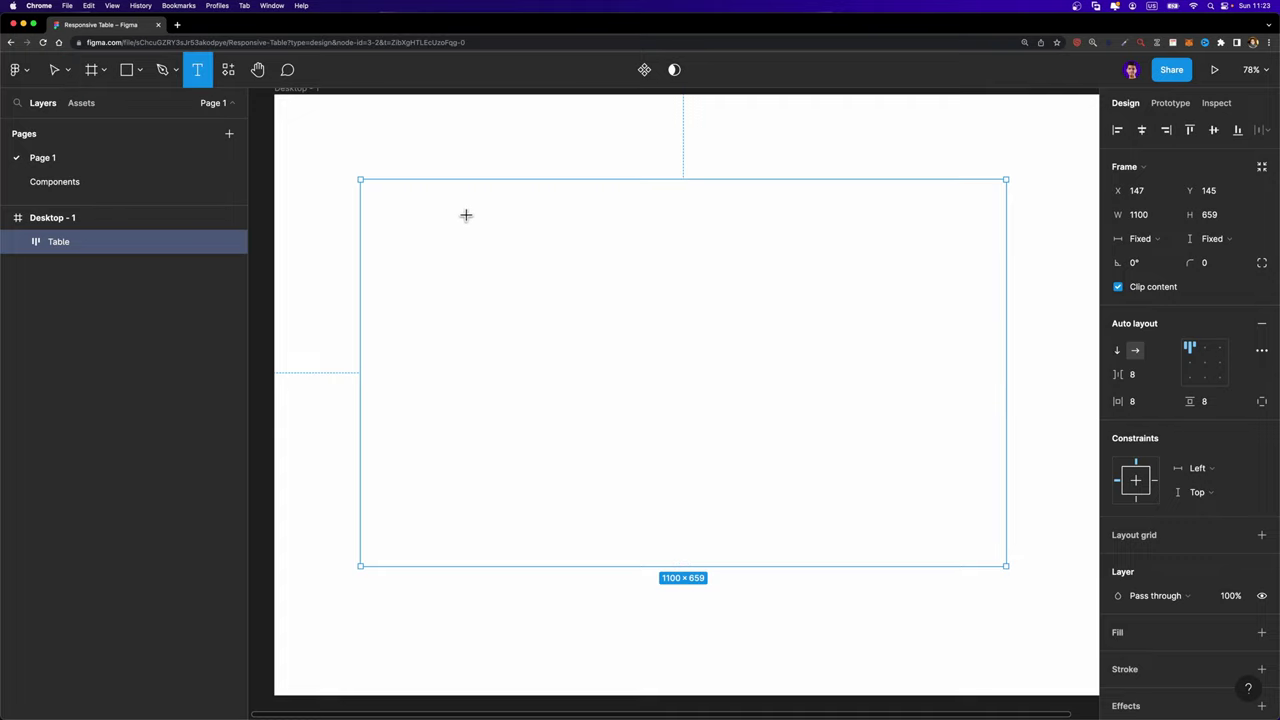
left_click(466, 214)
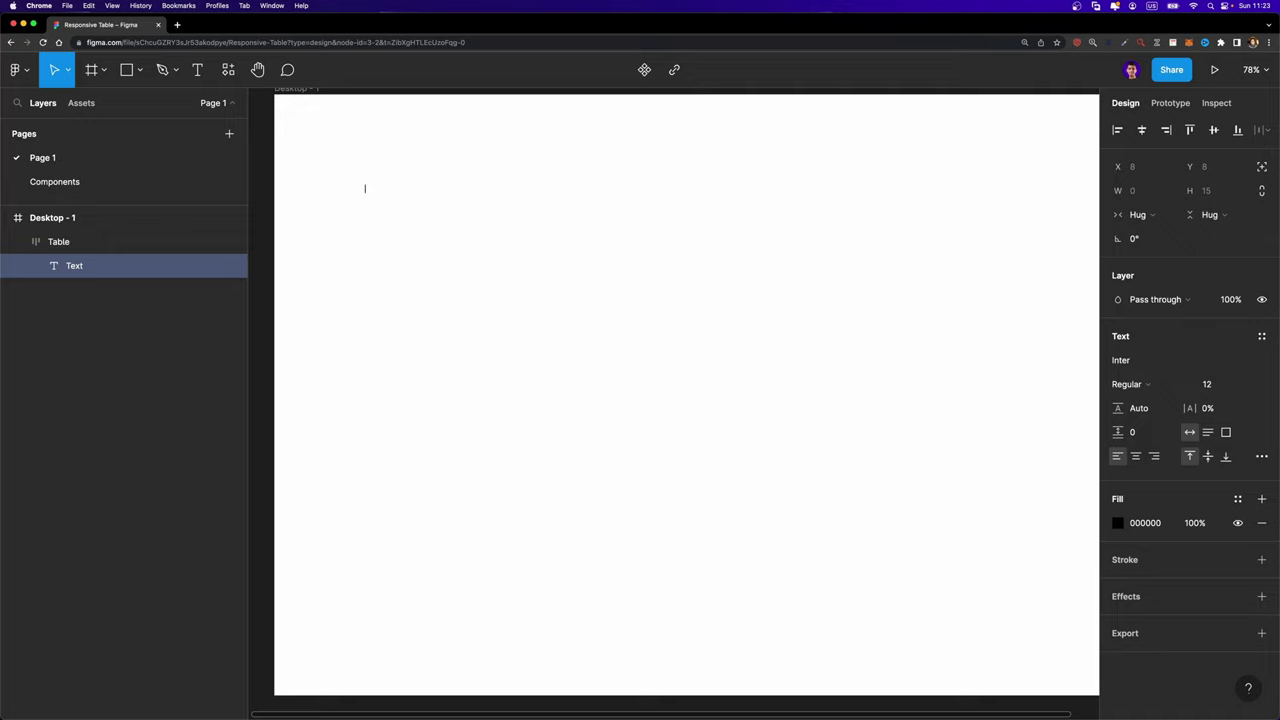
type("Customer")
key("Escape")
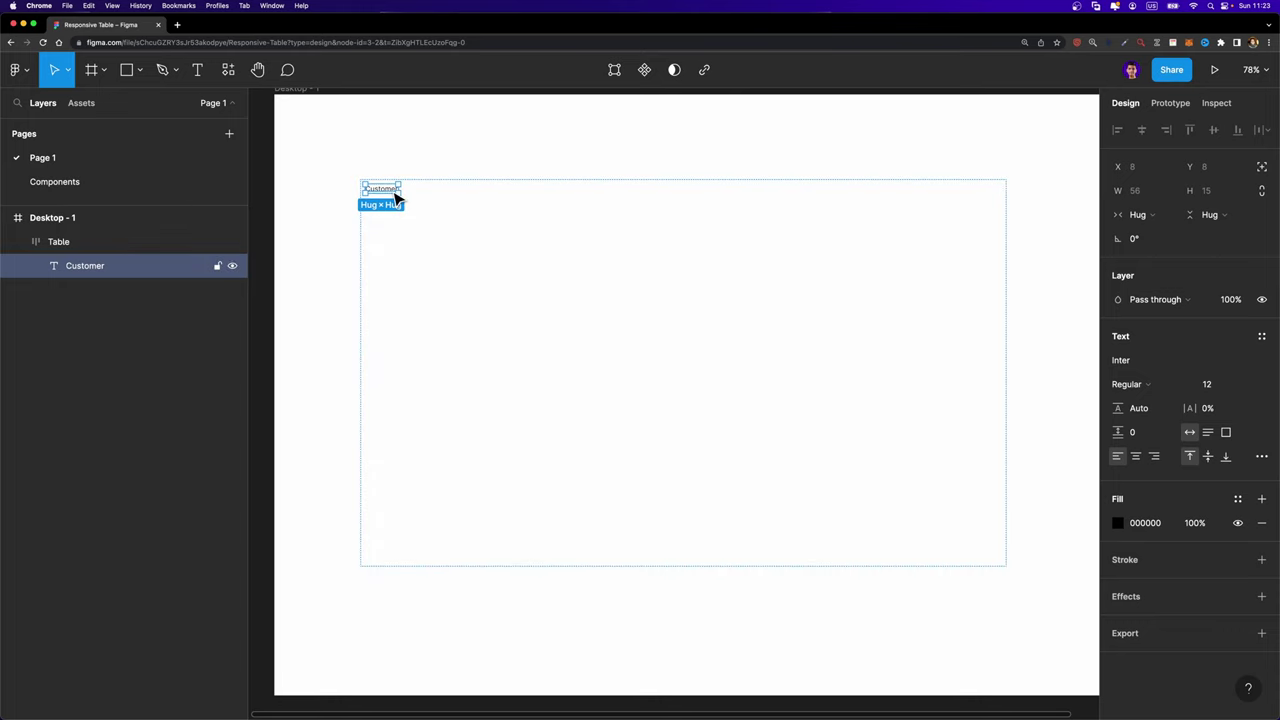
- Wrap the Customer text in an auto layout frame and name it Header Cell
key("shift+a")
double_click(91, 274)
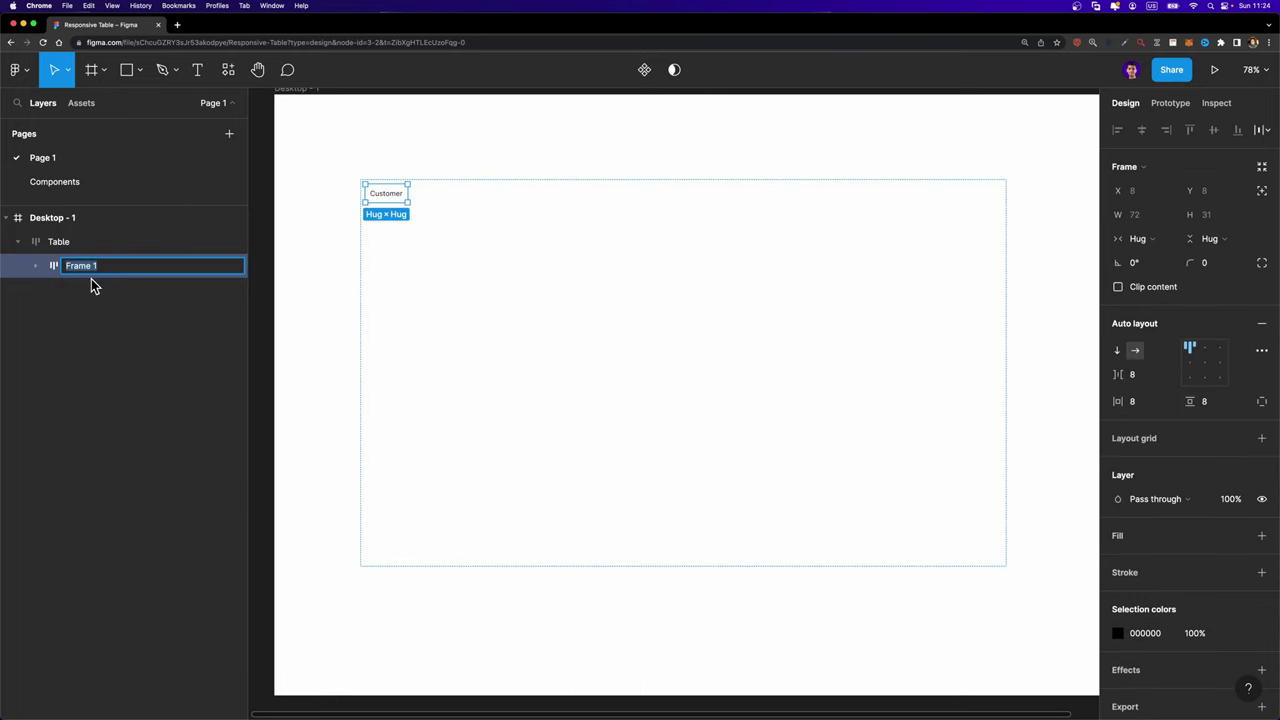
type("Header Cell")
key("Return")
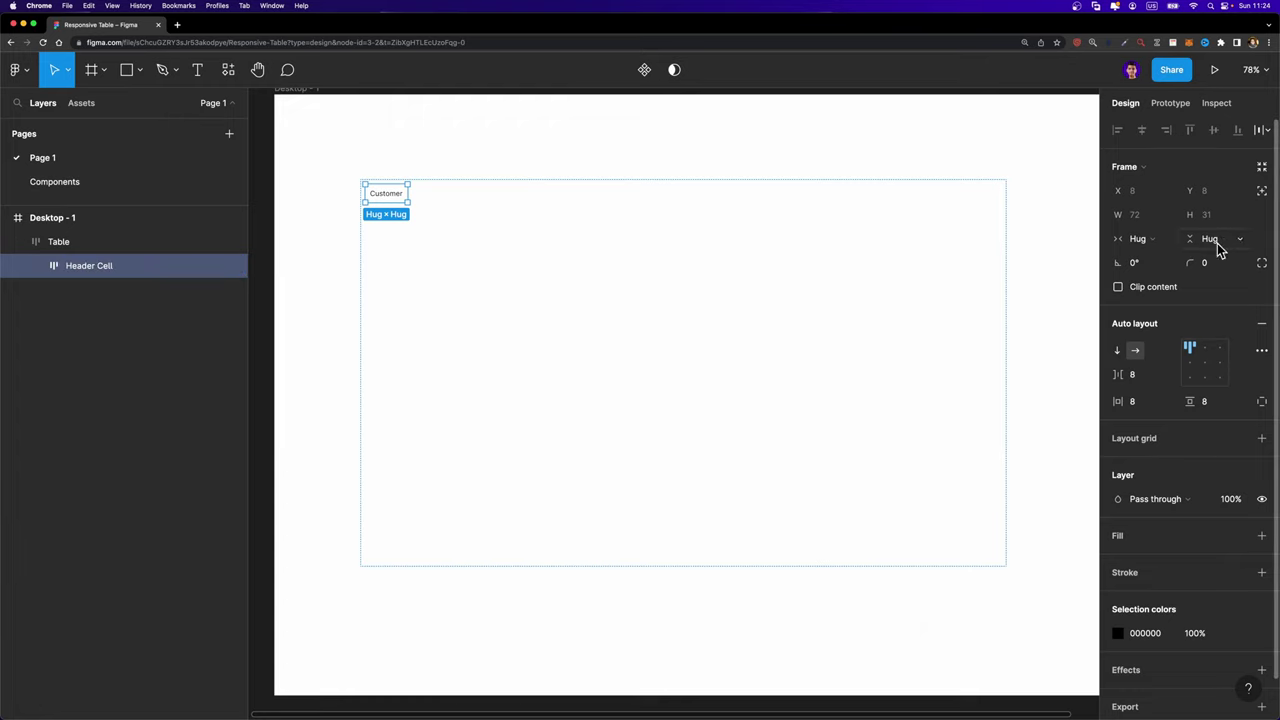
- Give the Header Cell a fixed height of 44 and align its content left and vertically centred
left_click(1217, 246)
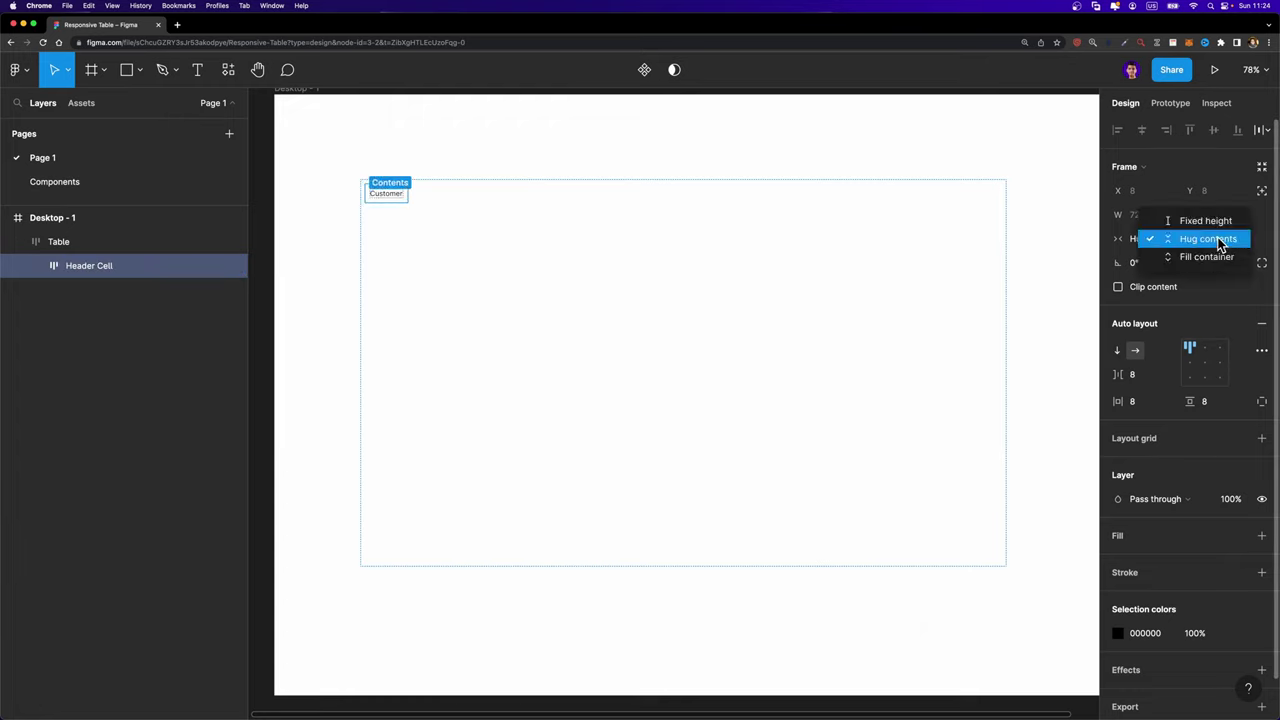
left_click(1216, 221)
left_click(1219, 222)
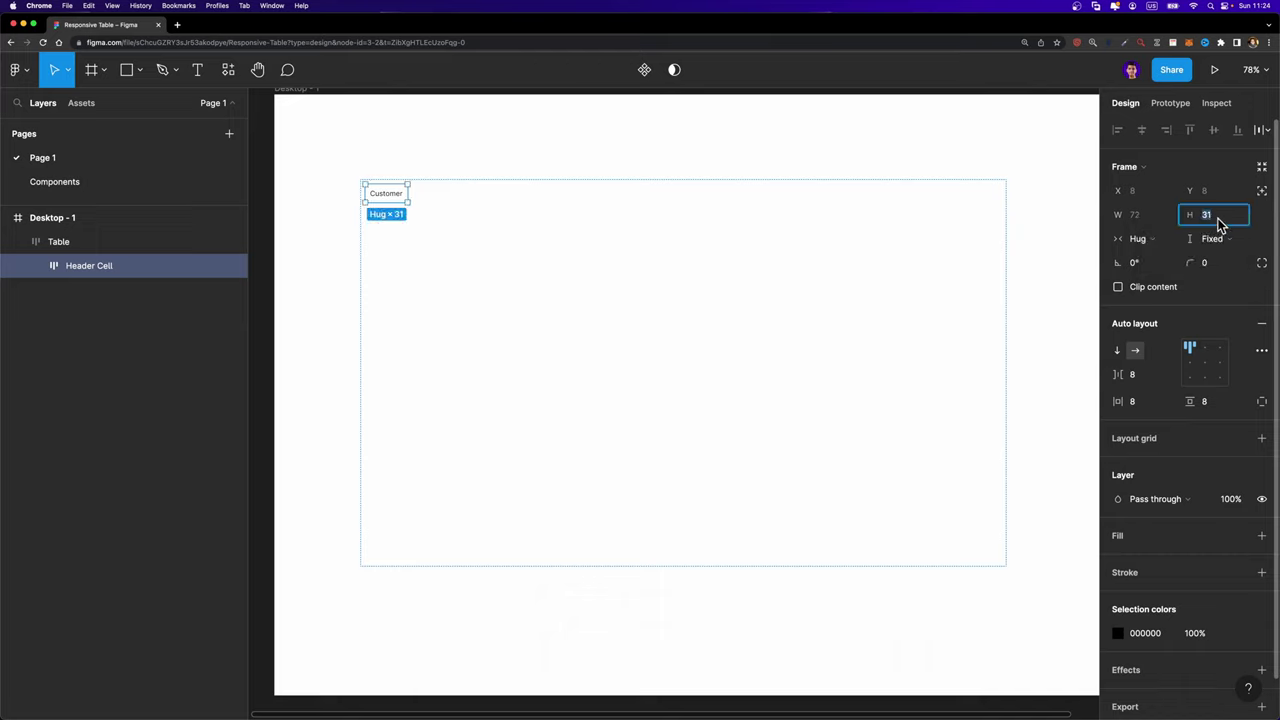
type("44")
key("Return")
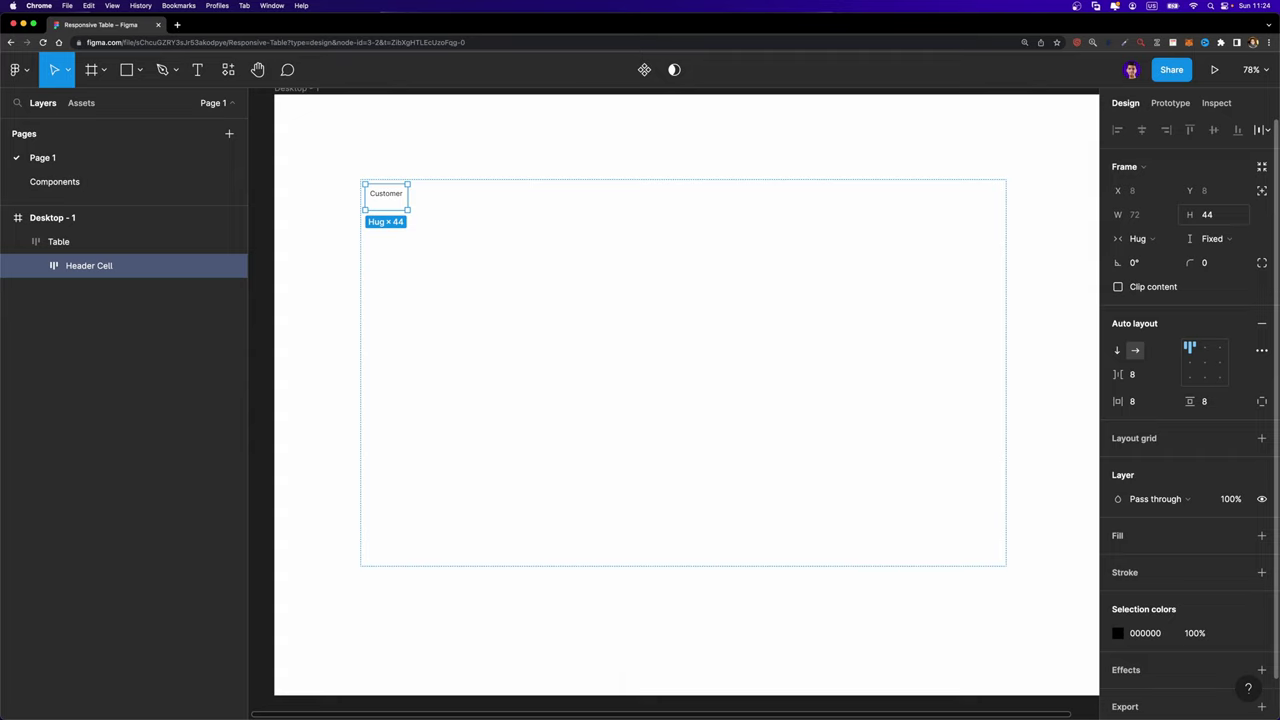
left_click(1190, 366)
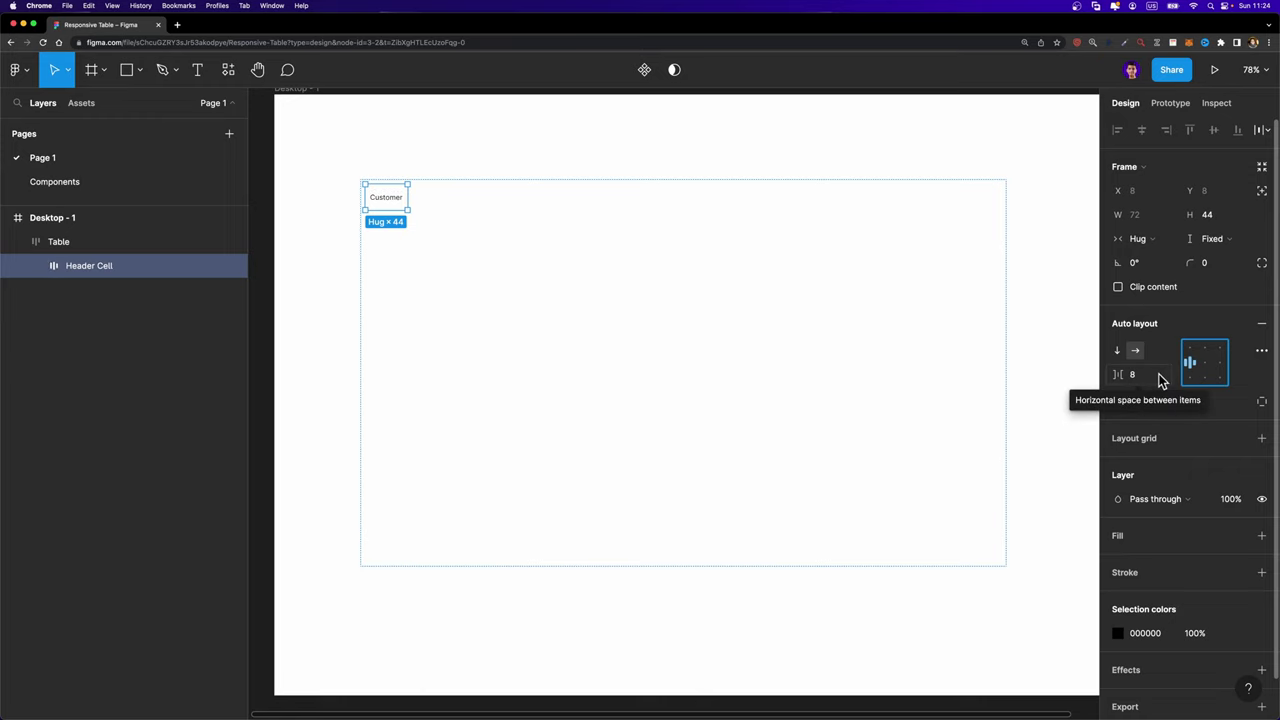
- Set the Header Cell's item spacing to 12, vertical padding to 12 and horizontal padding to 24
left_click(1142, 375)
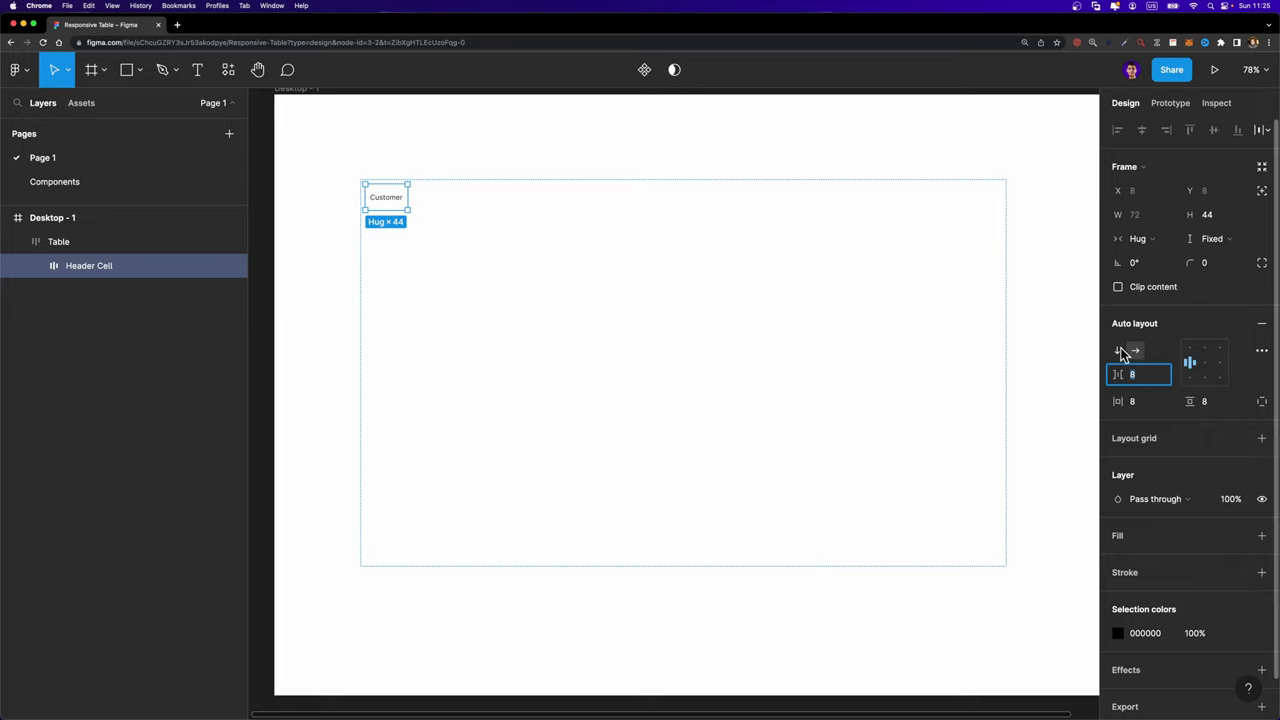
type("12")
key("Return")
left_click(1226, 402)
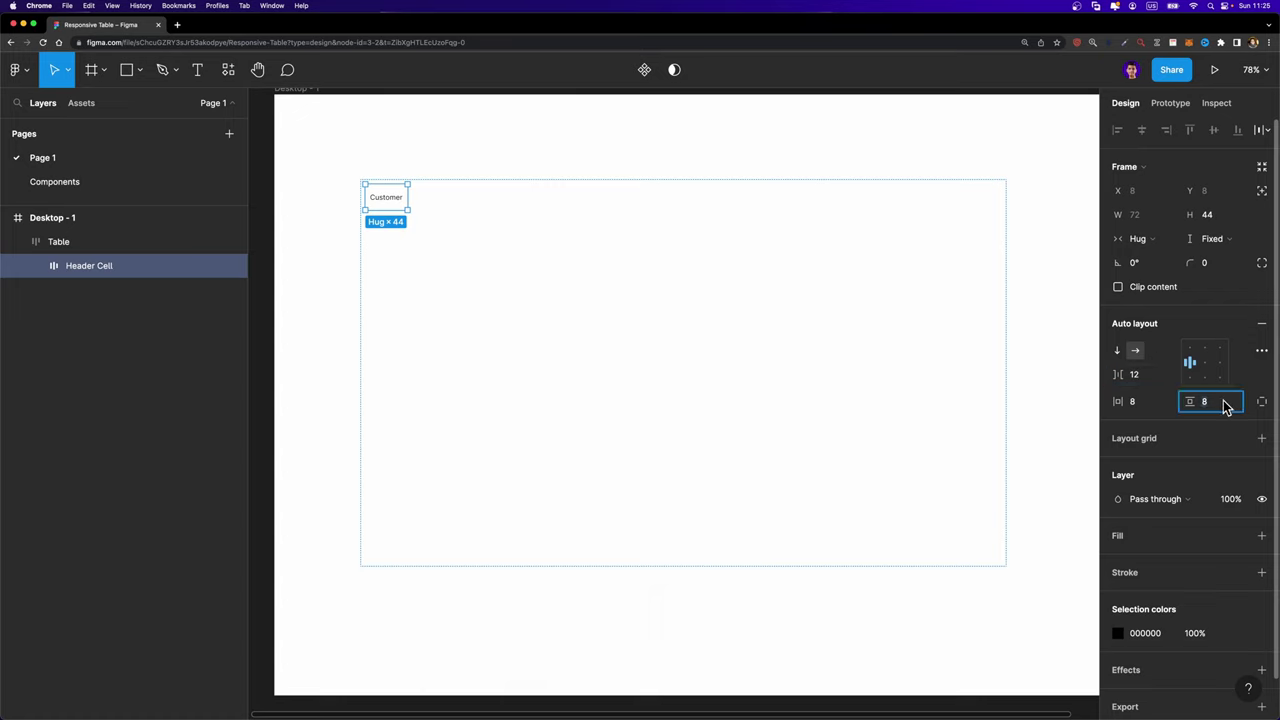
type("12")
key("Return")
left_click(1147, 404)
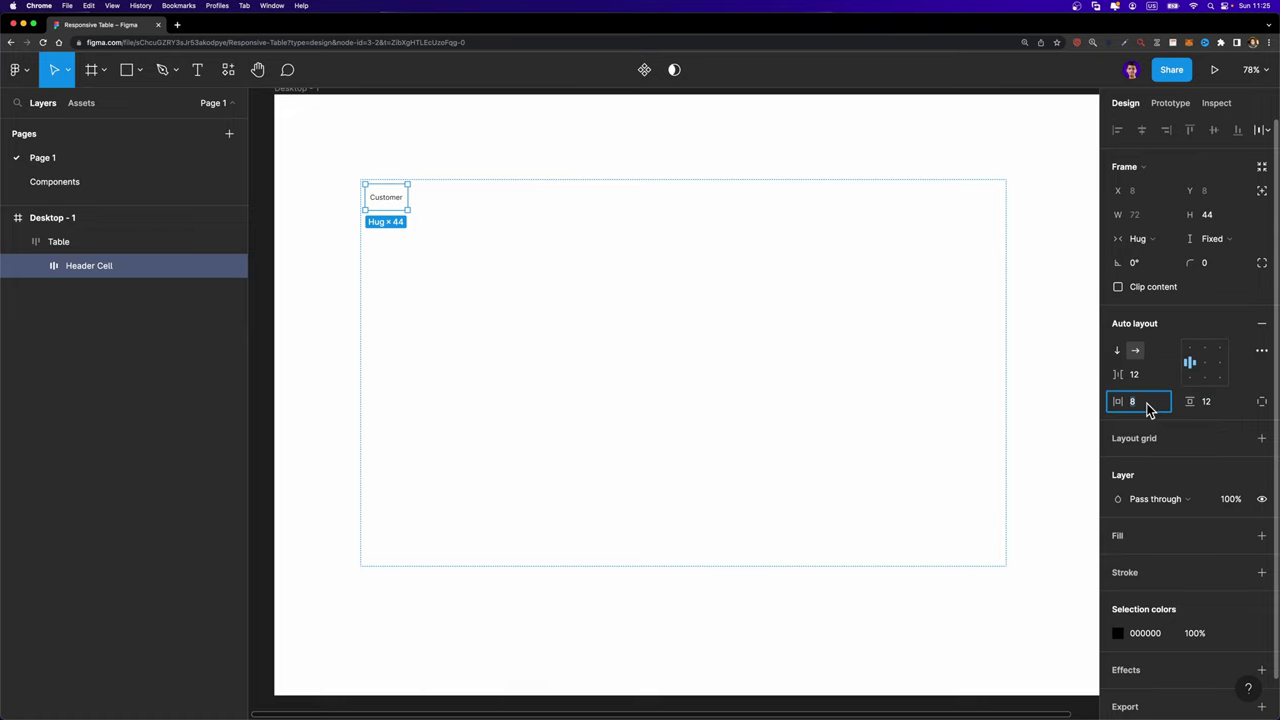
type("24")
key("Return")
- Add a solid fill to the Header Cell using the document colour EEF1F8
scroll(414, 200, "up", 6)
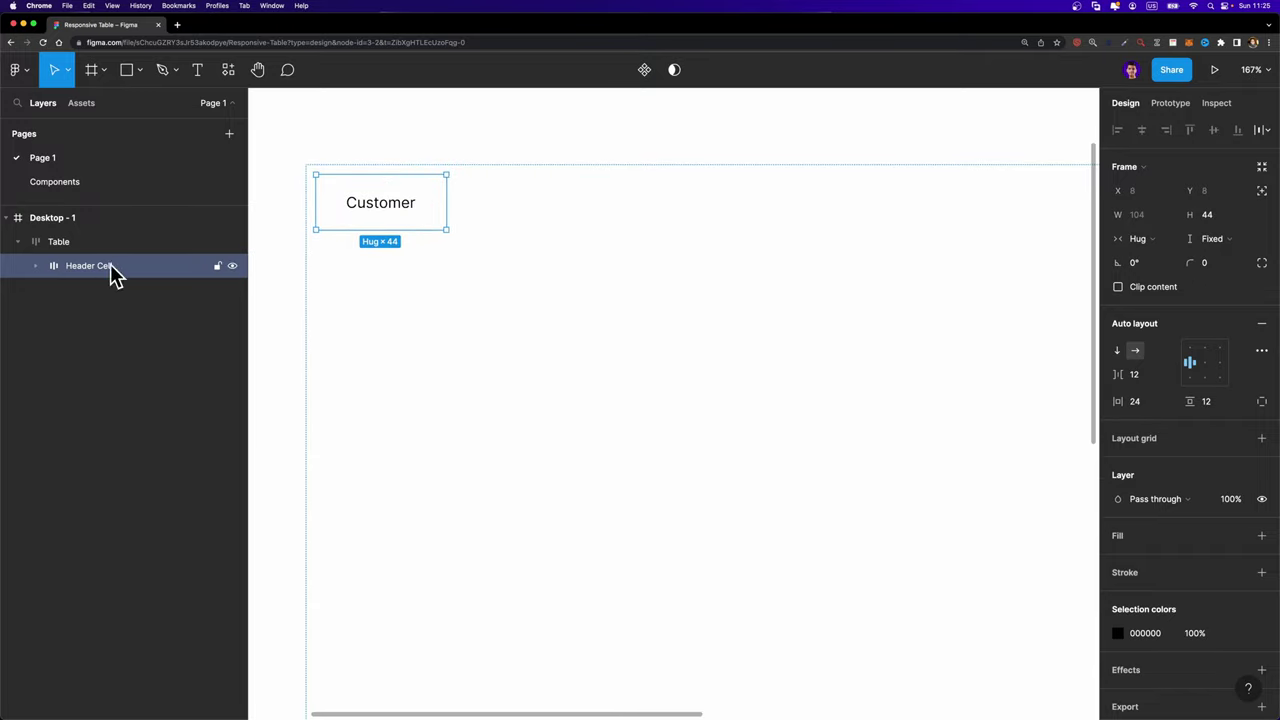
scroll(1265, 470, "down", 2)
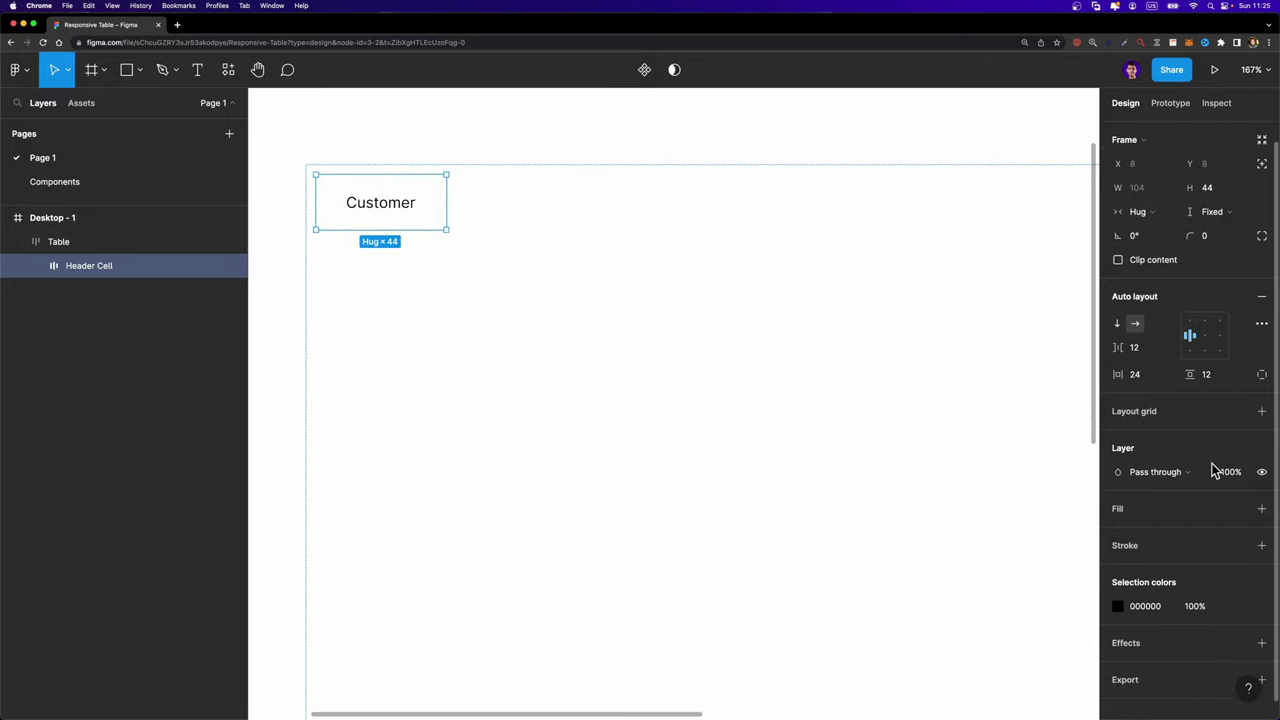
left_click(1261, 493)
left_click(1119, 516)
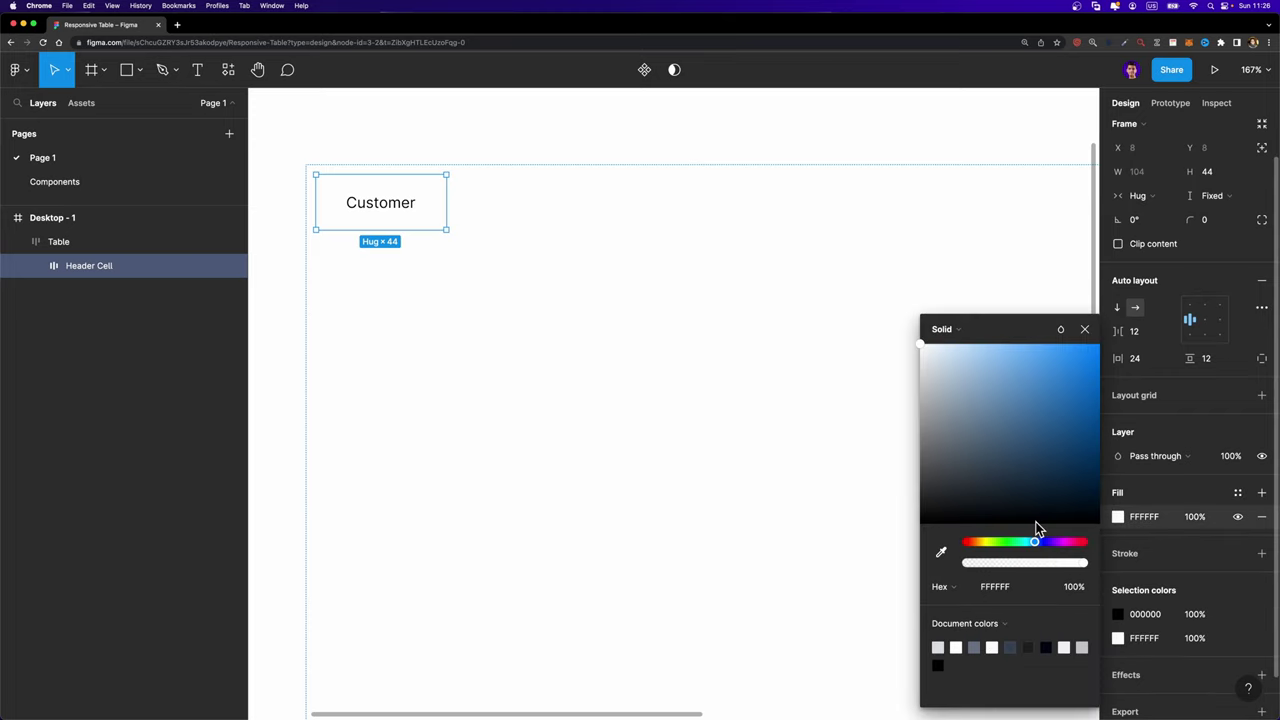
left_click(1064, 646)
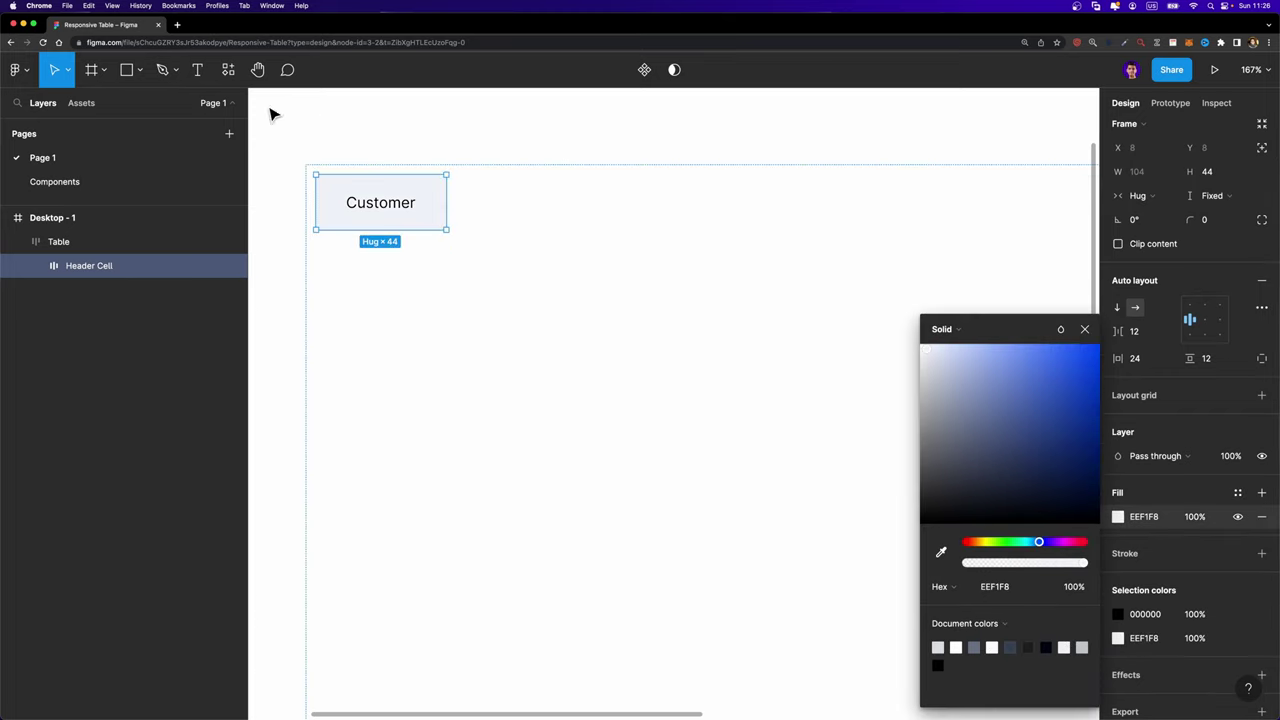
- Change the Customer text's fill colour to 4F5871
left_click(371, 206)
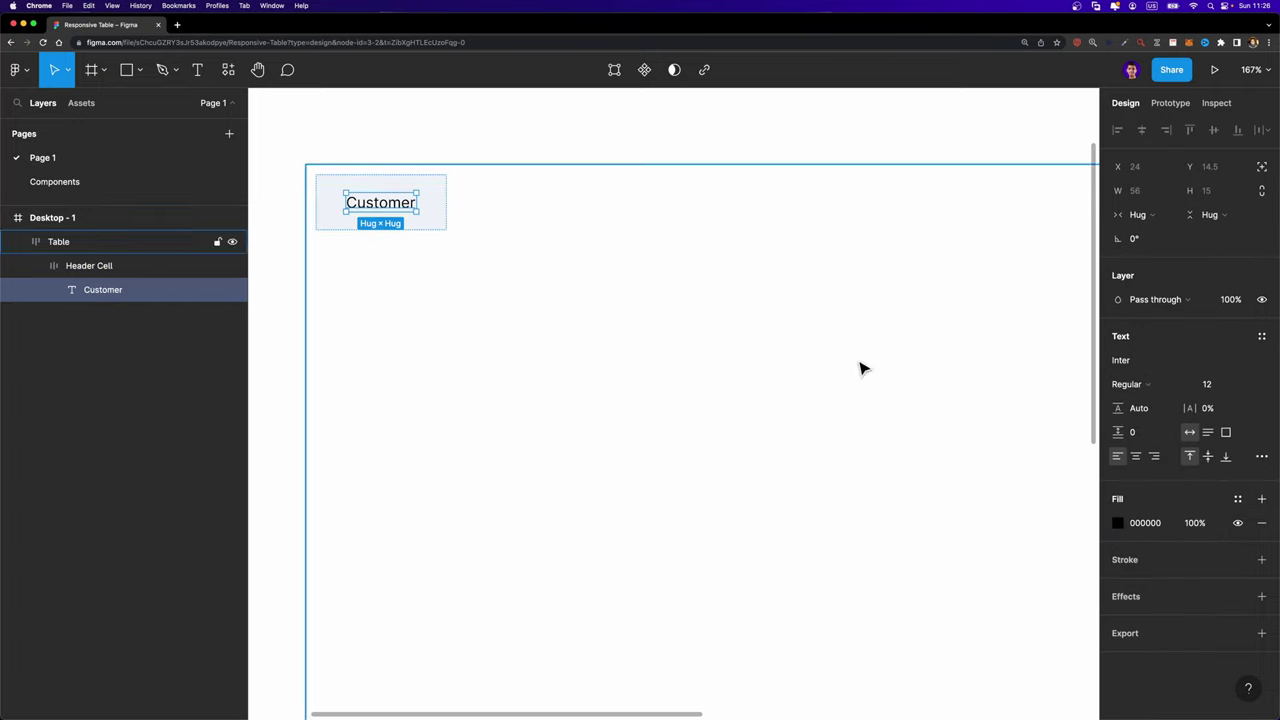
left_click(1116, 522)
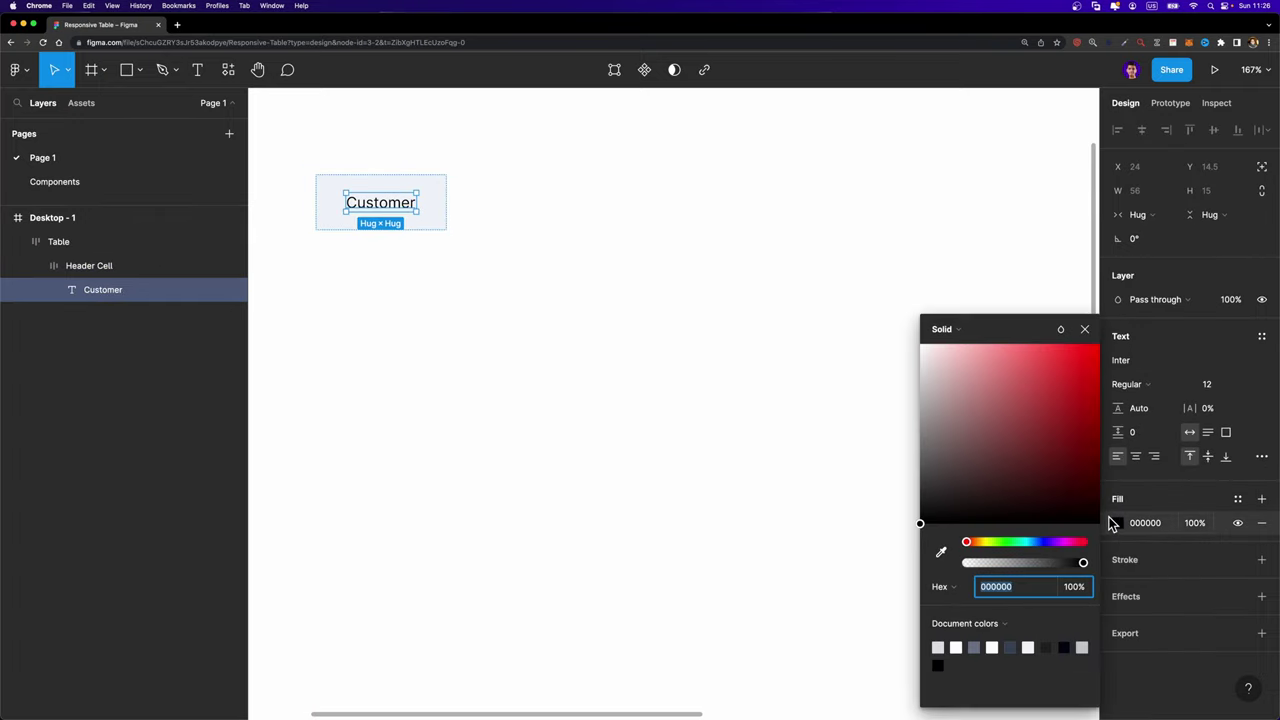
left_click(941, 555)
left_click(440, 188)
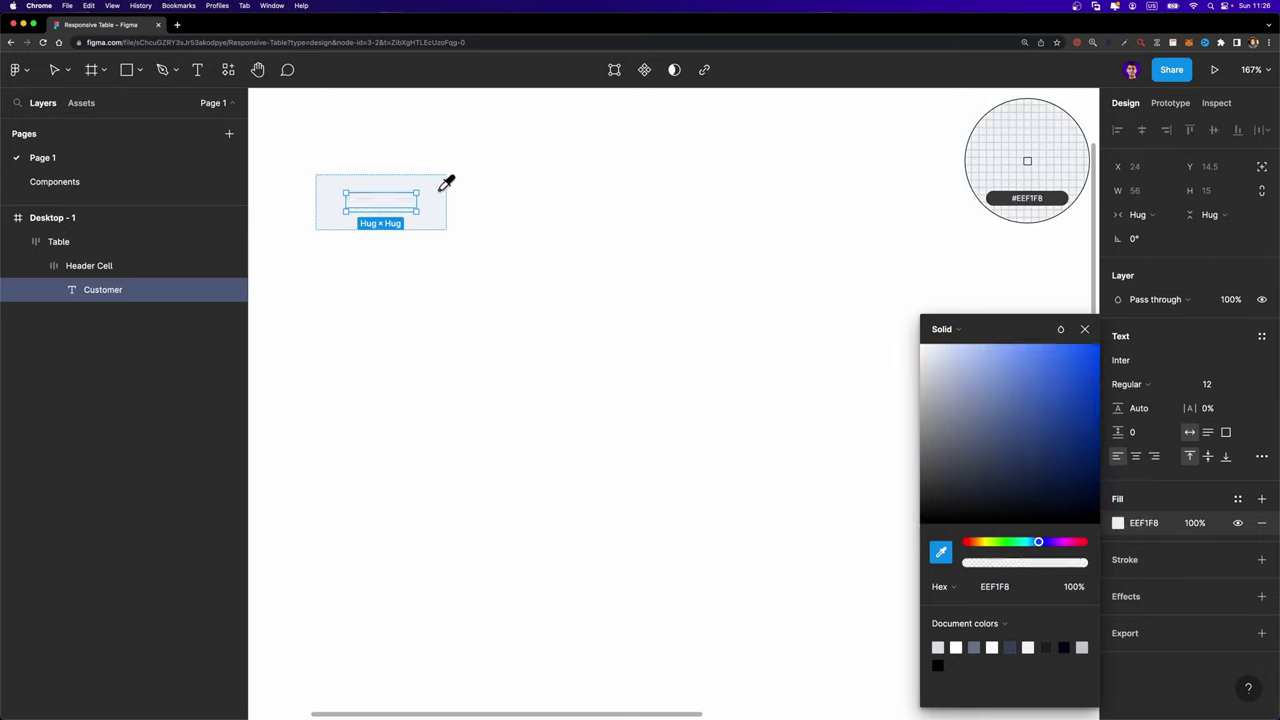
left_click(351, 221)
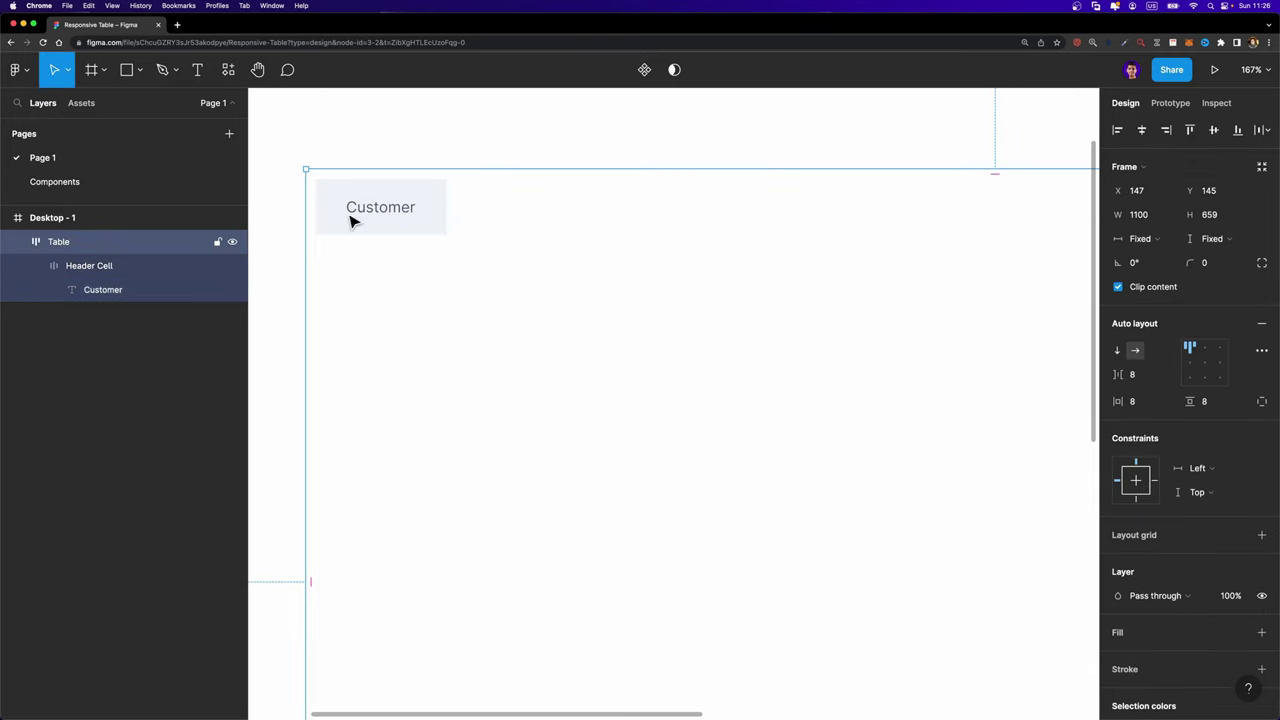
- Add an inside stroke of 1 to only the Header Cell's bottom side, using the document colour D8DDE2
left_click(383, 224)
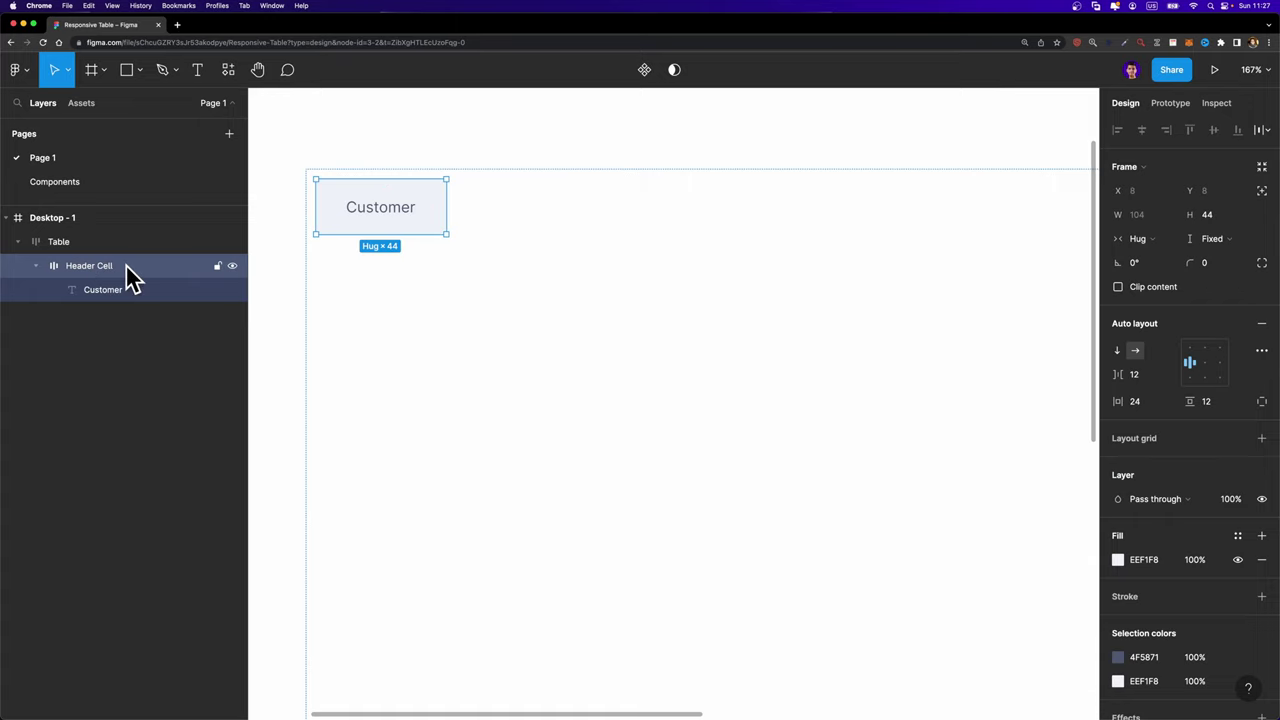
scroll(1205, 556, "down", 3)
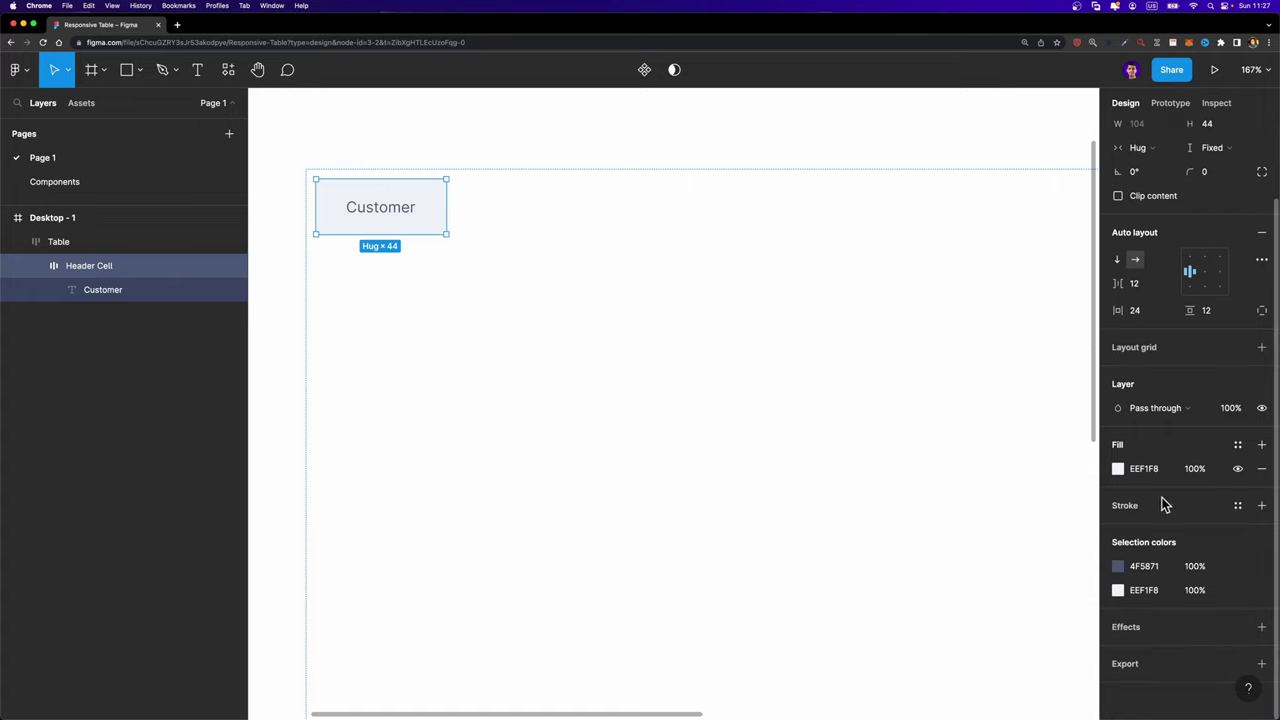
left_click(1259, 507)
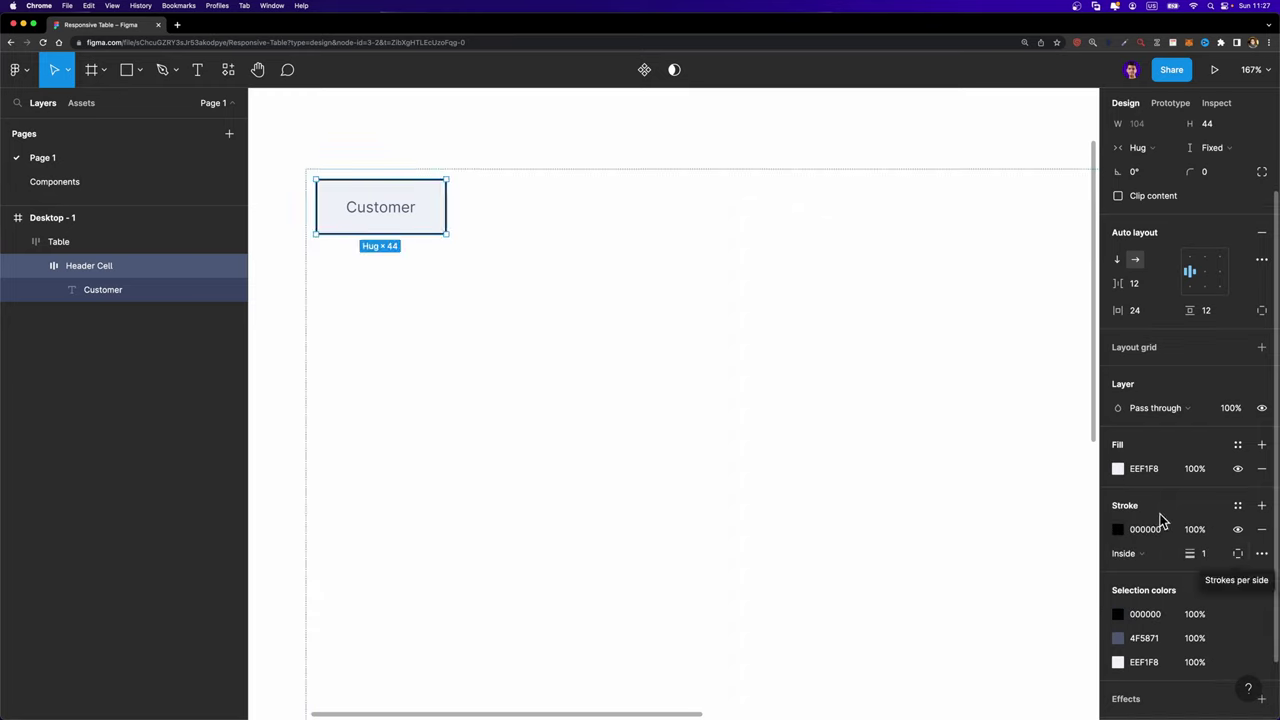
left_click(1238, 553)
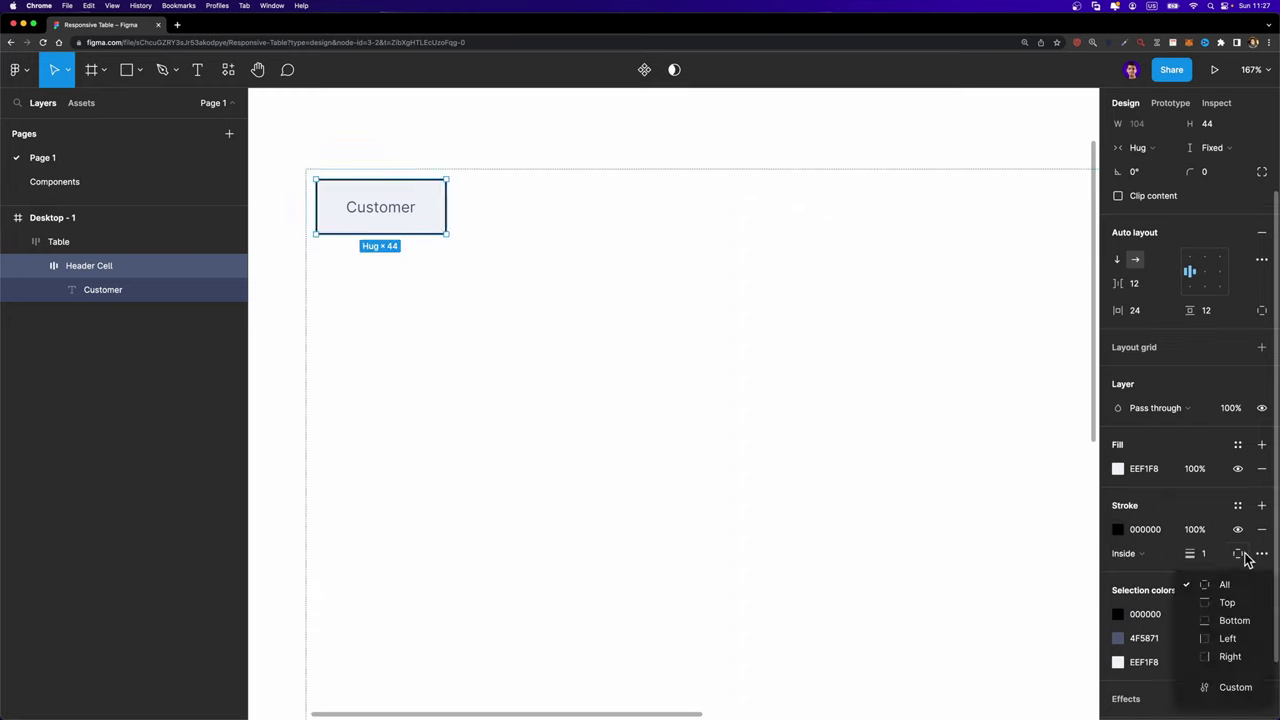
left_click(1227, 621)
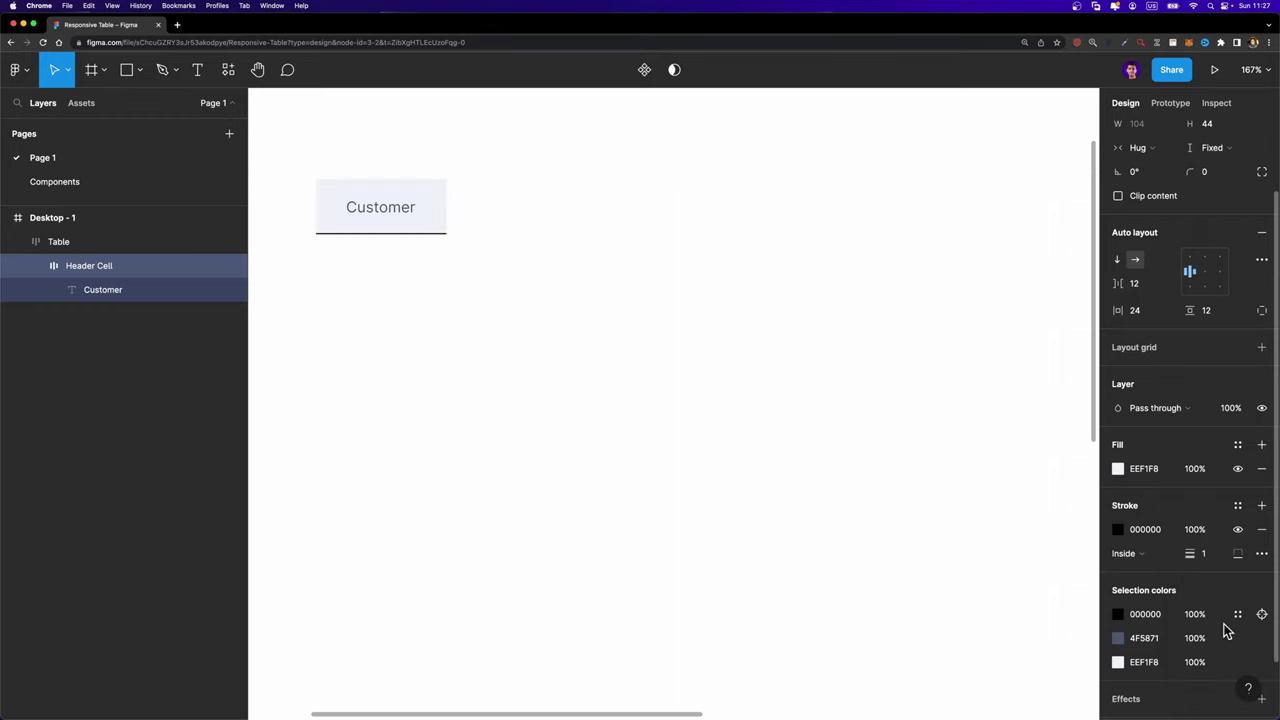
left_click(1118, 529)
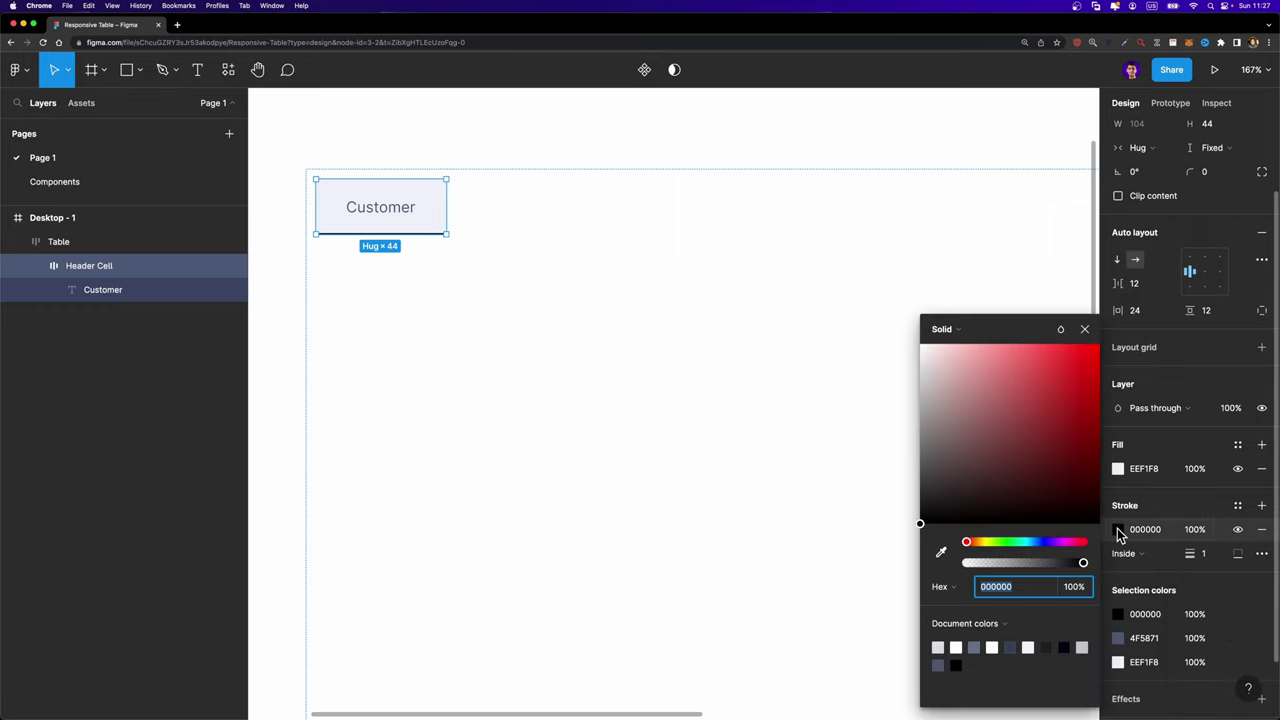
left_click(938, 647)
left_click(600, 386)
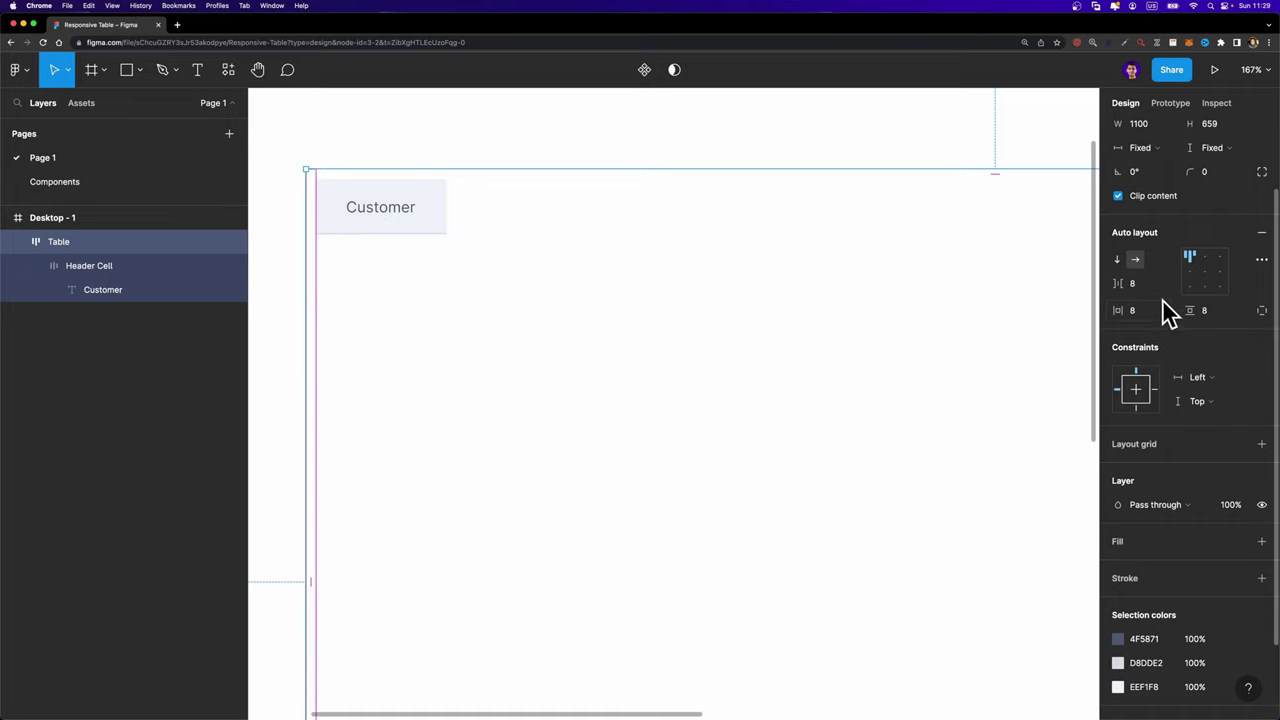
- Set the Table frame's horizontal and vertical padding to 0
left_click(1133, 314)
type("0")
key("Return")
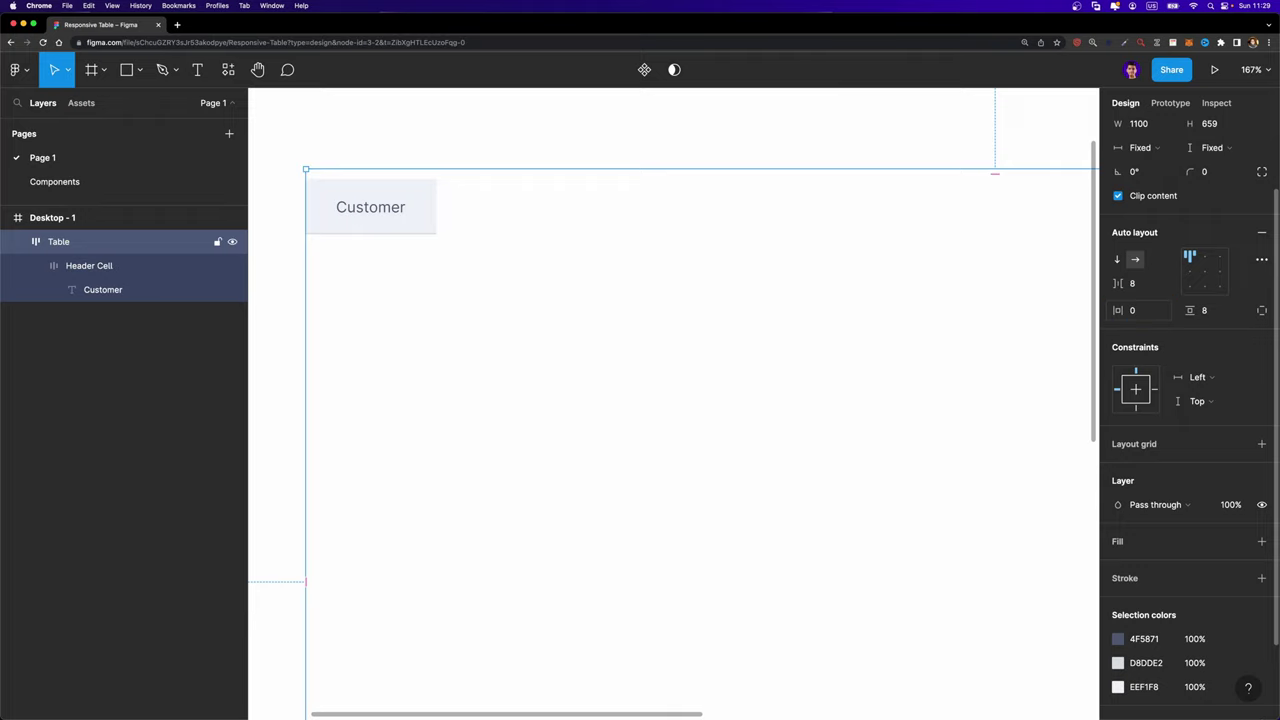
left_click(1206, 311)
type("0")
key("Return")
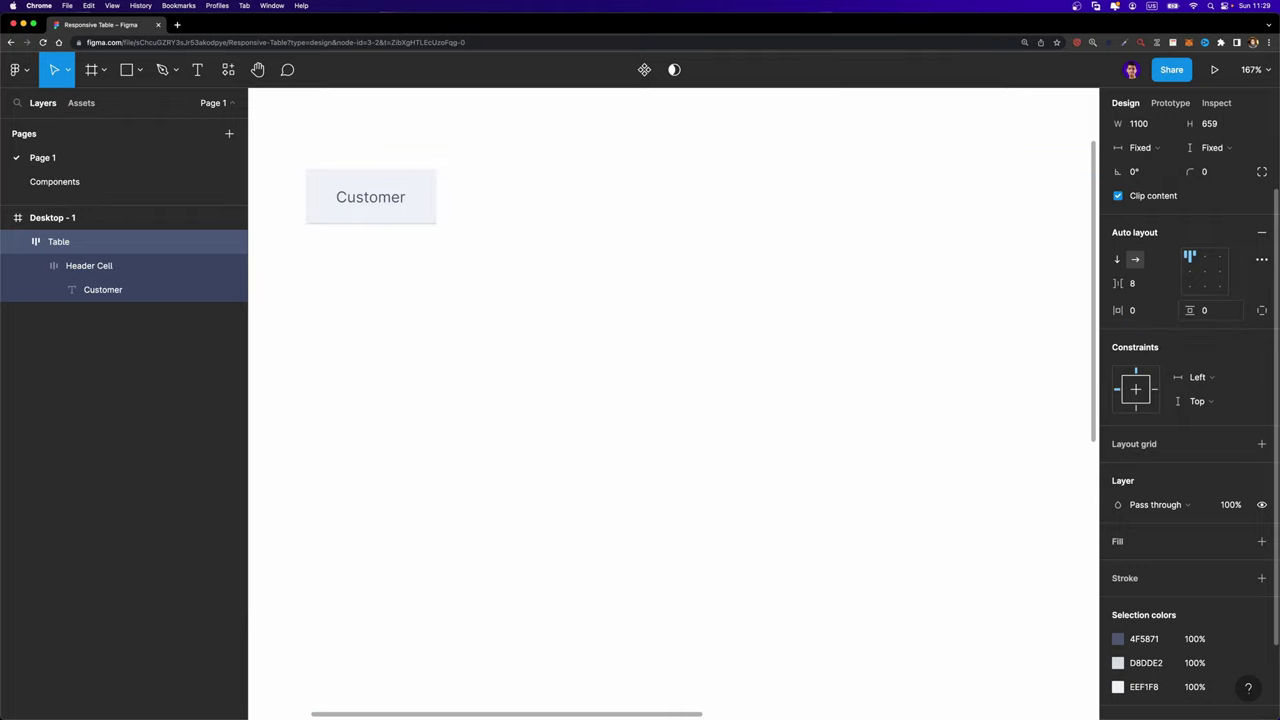
- Duplicate the Header Cell inside the Table and rename the copy Item Cell
left_click(83, 265)
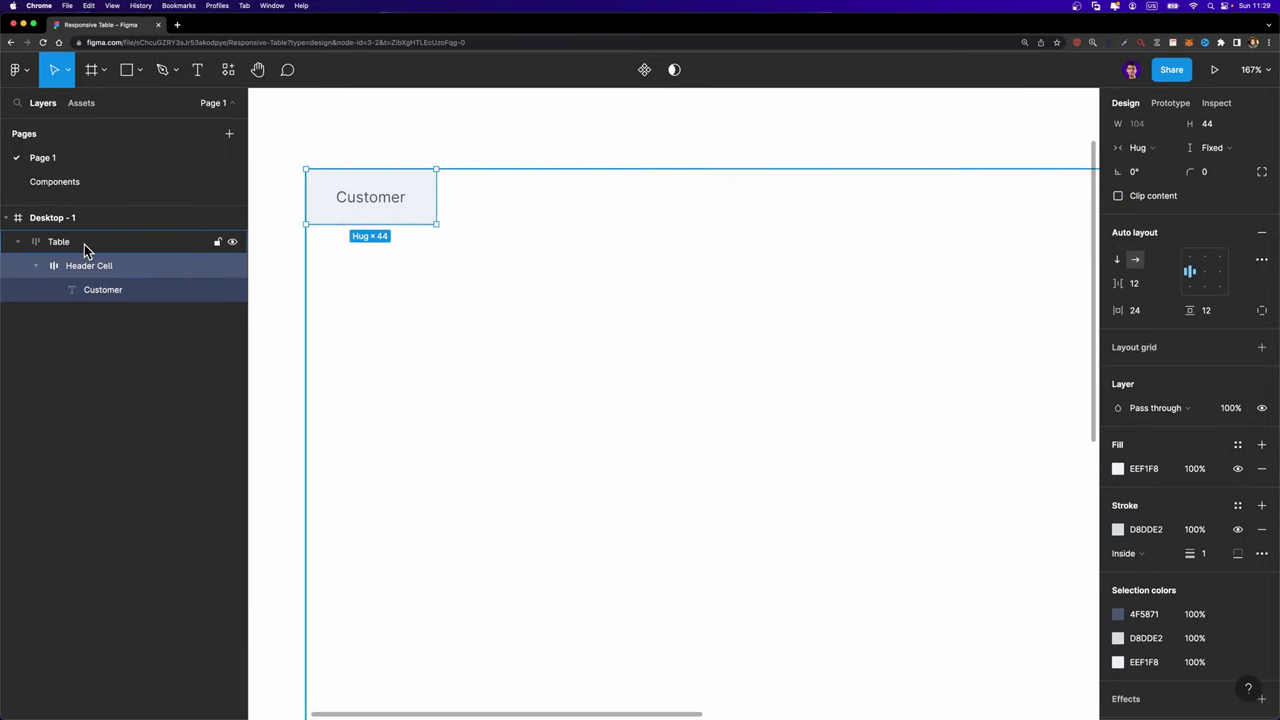
left_click(36, 268)
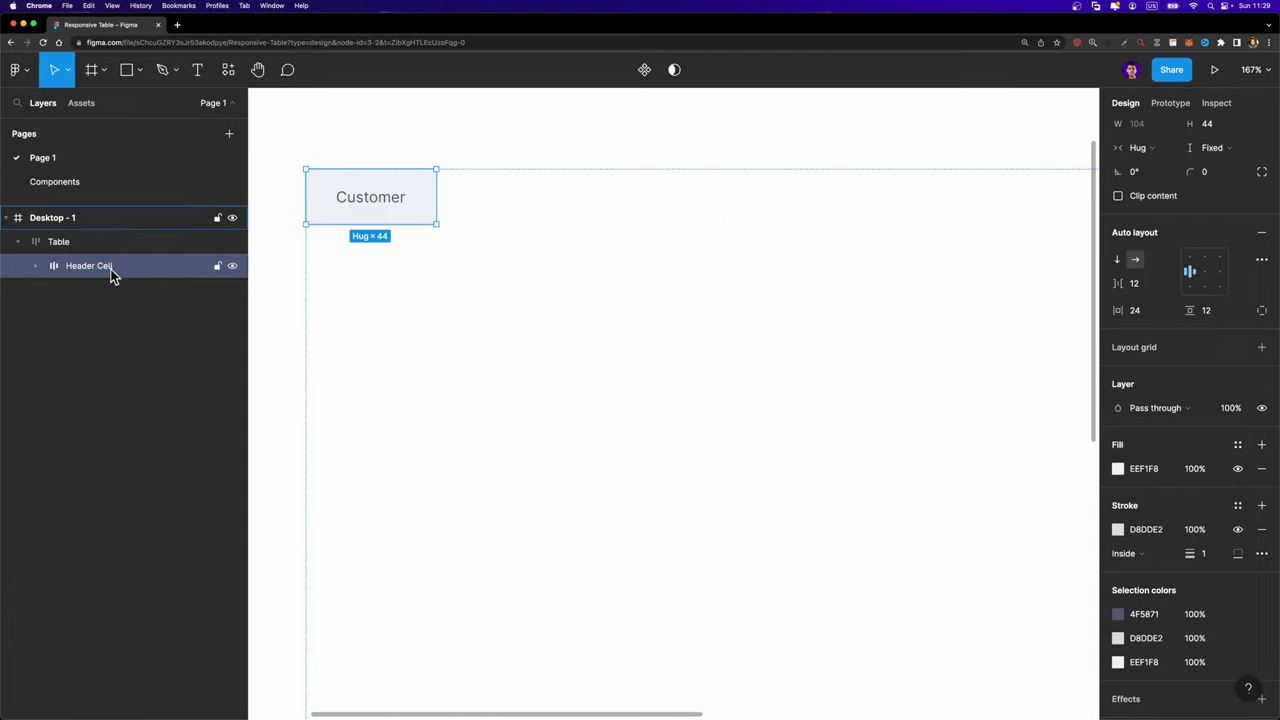
key("super+d")
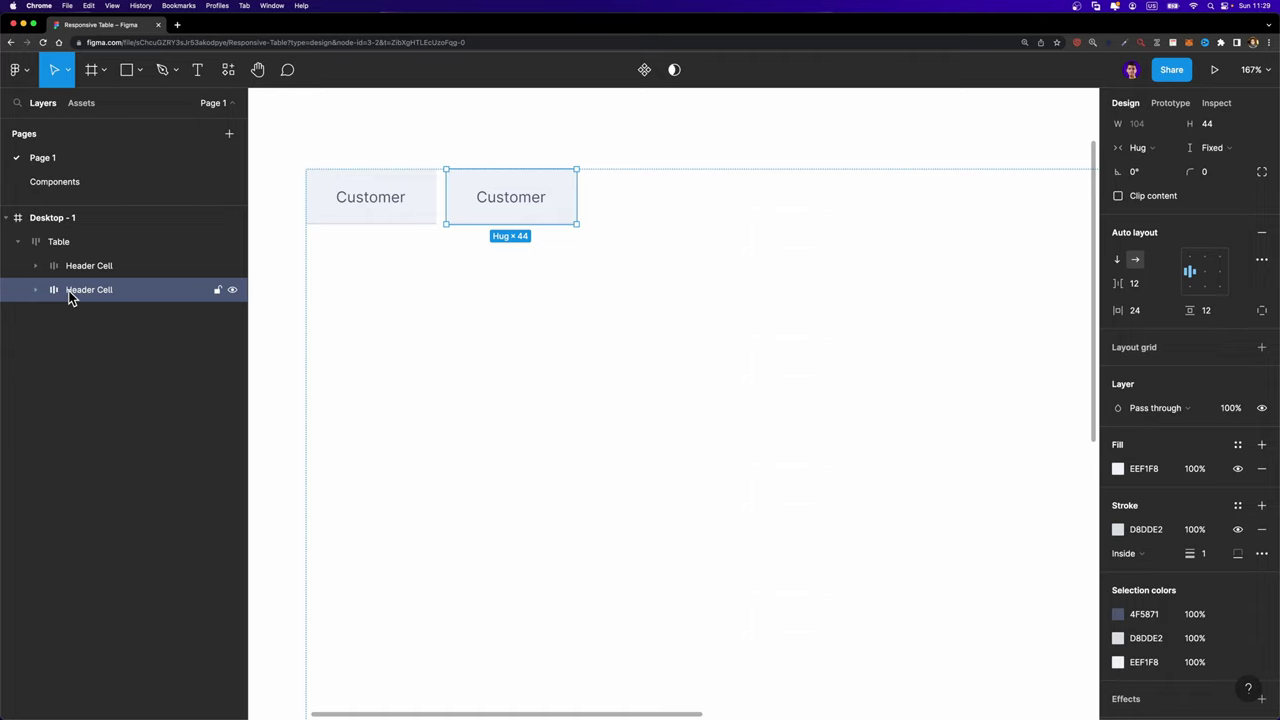
double_click(85, 291)
type("Item")
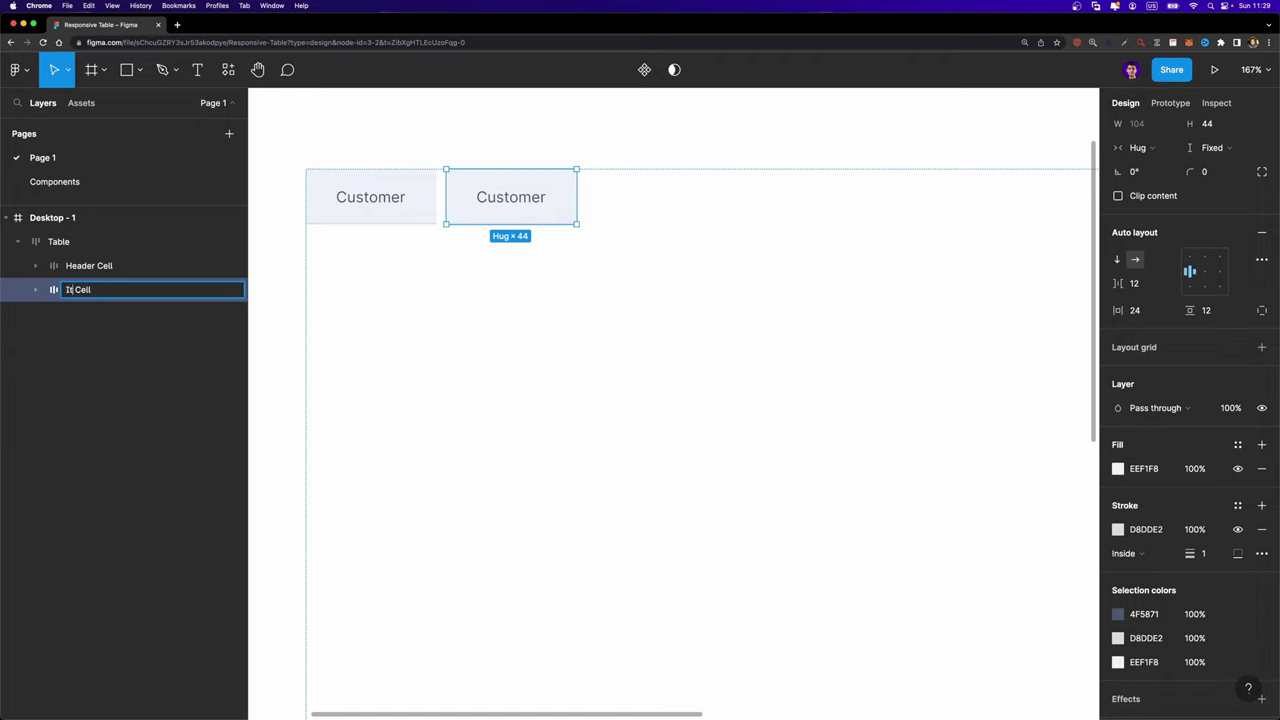
key("Return")
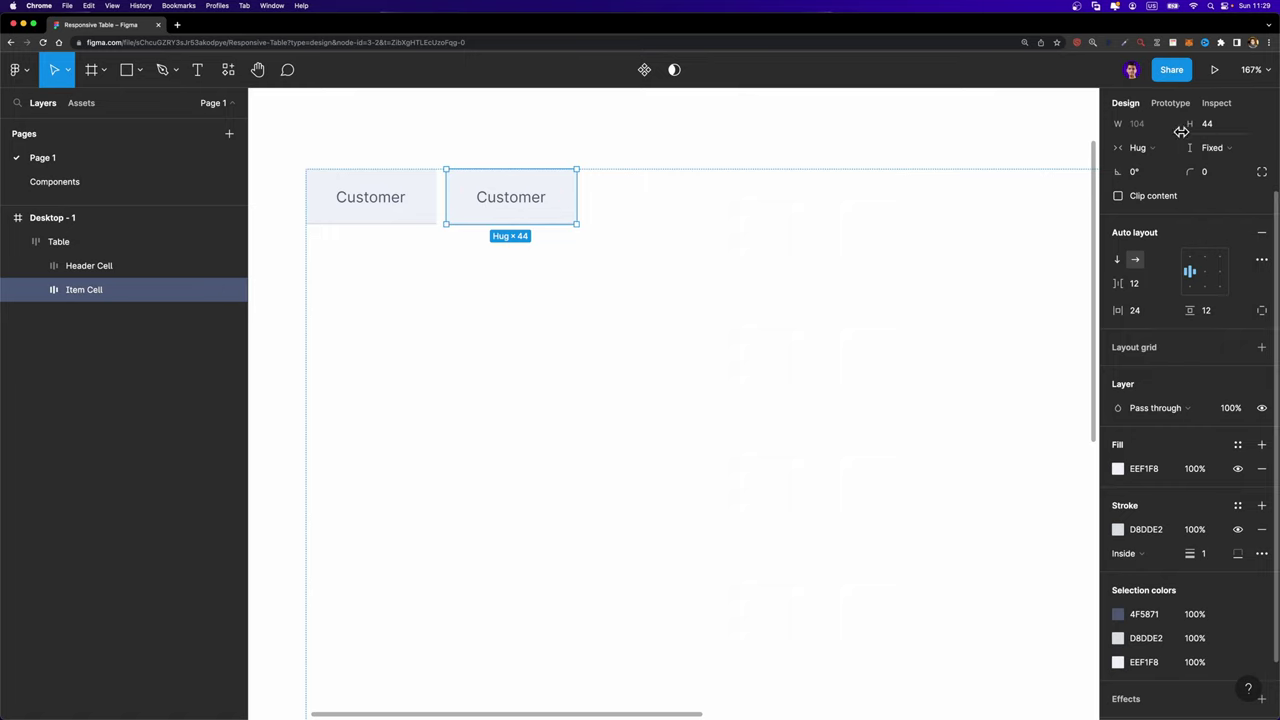
- Set the Item Cell's height to 64
scroll(1205, 140, "up", 1)
left_click(1216, 157)
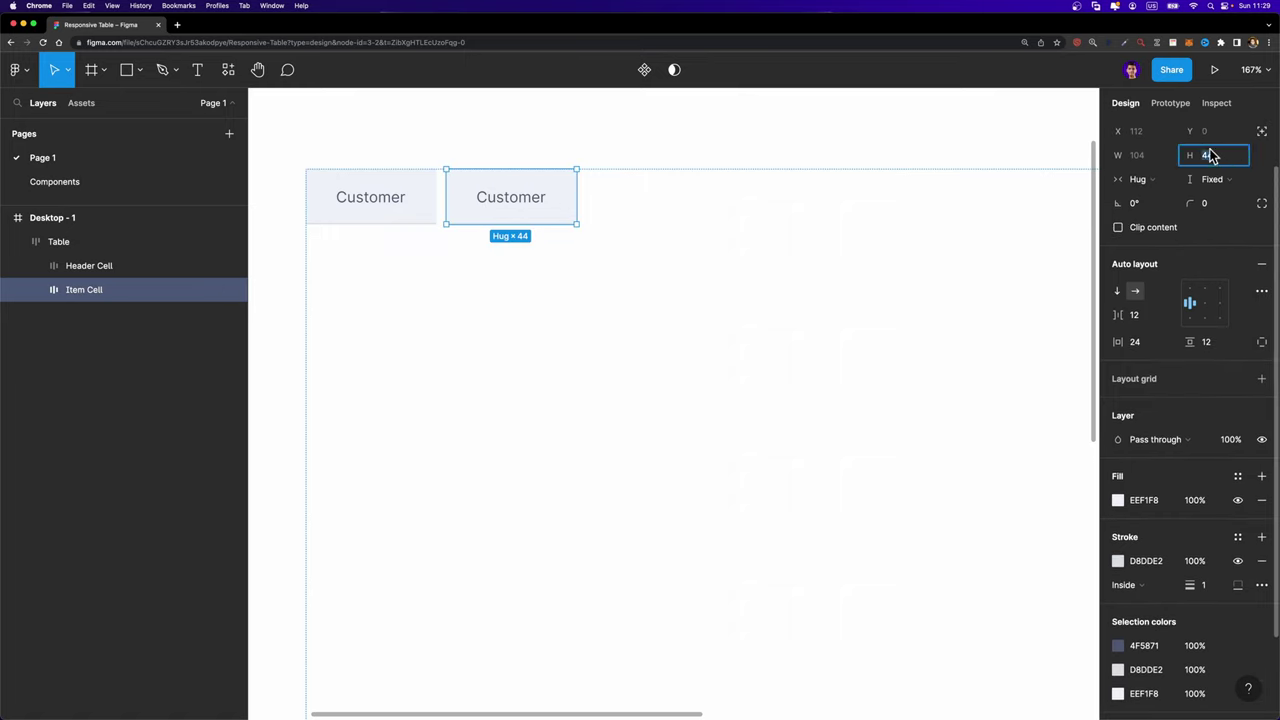
type("64")
key("Return")
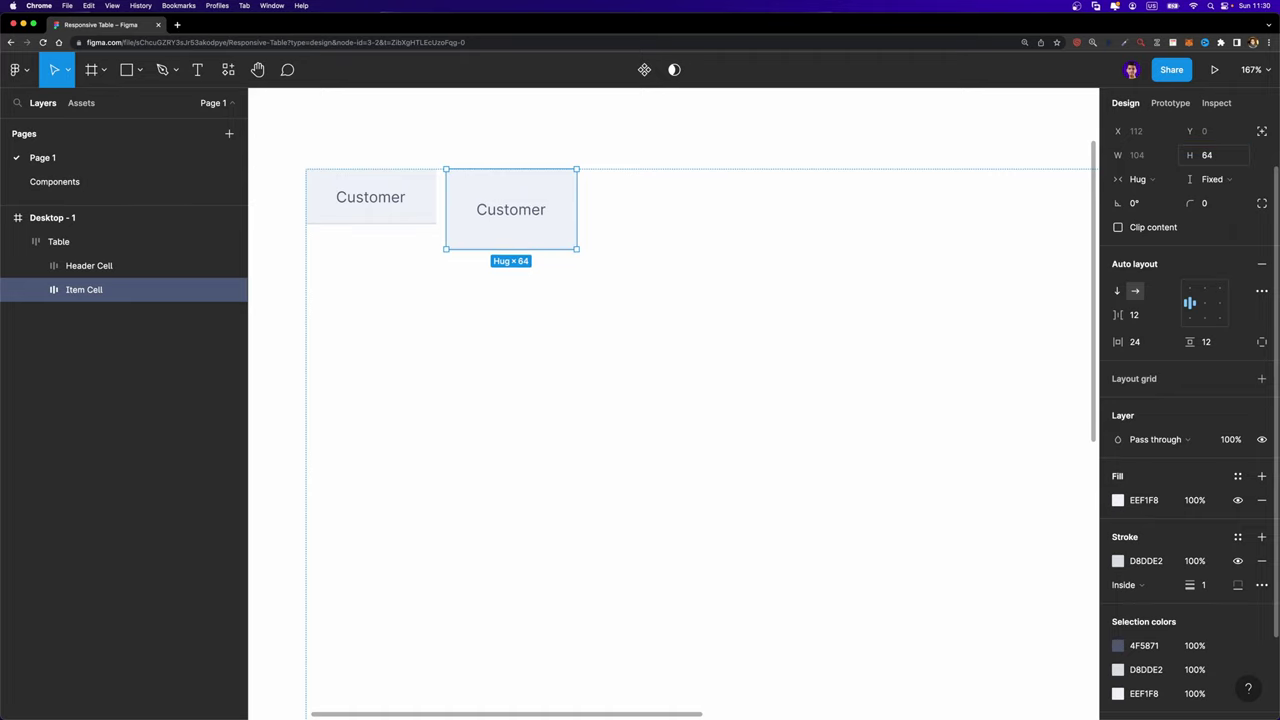
- Lighten the fill colour of the Item Cell's Customer text to 808AA1
double_click(516, 218)
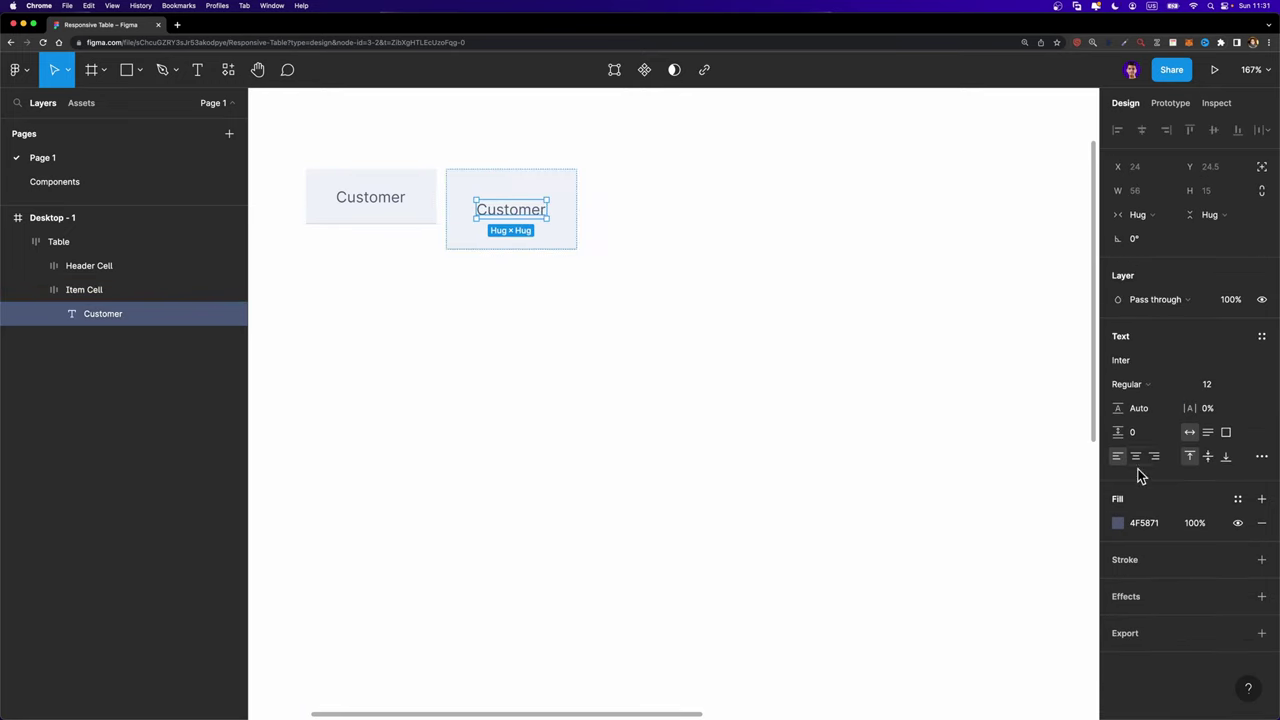
left_click(1117, 526)
left_click_drag(986, 474, 957, 414)
left_click(851, 403)
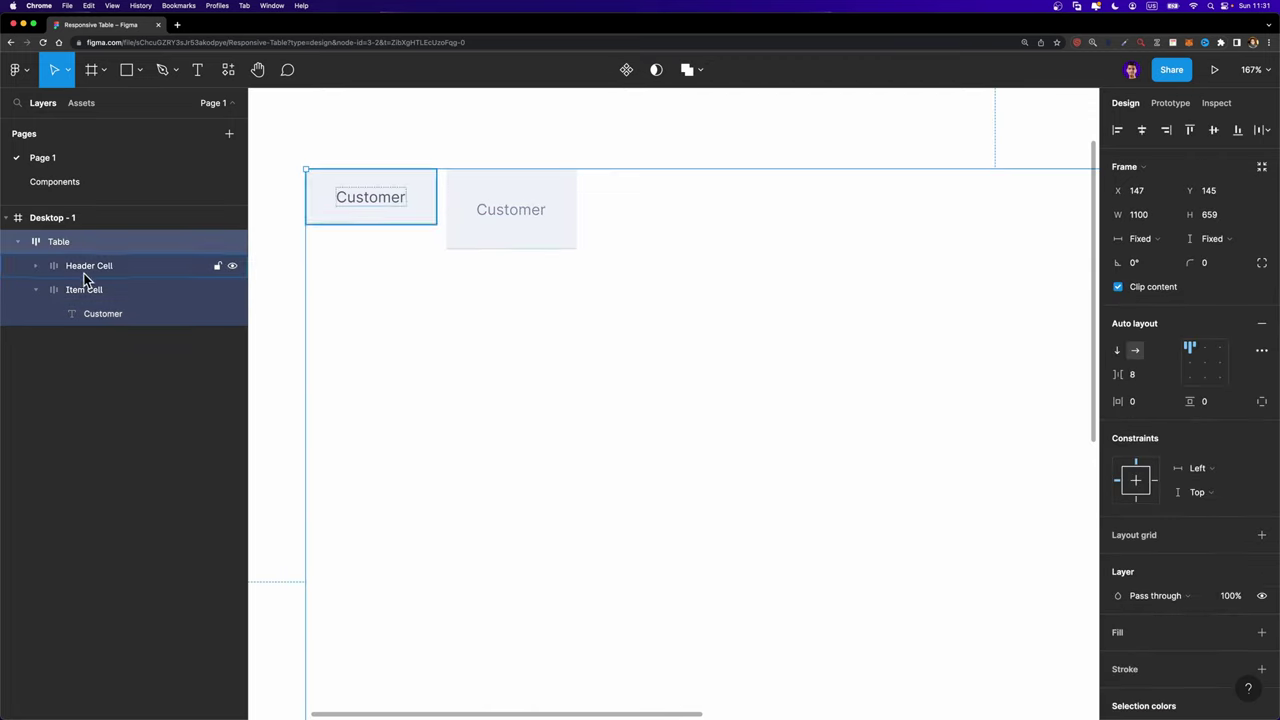
- Wrap the Header Cell and Item Cell together in an auto layout frame and name it Column
left_click(84, 291)
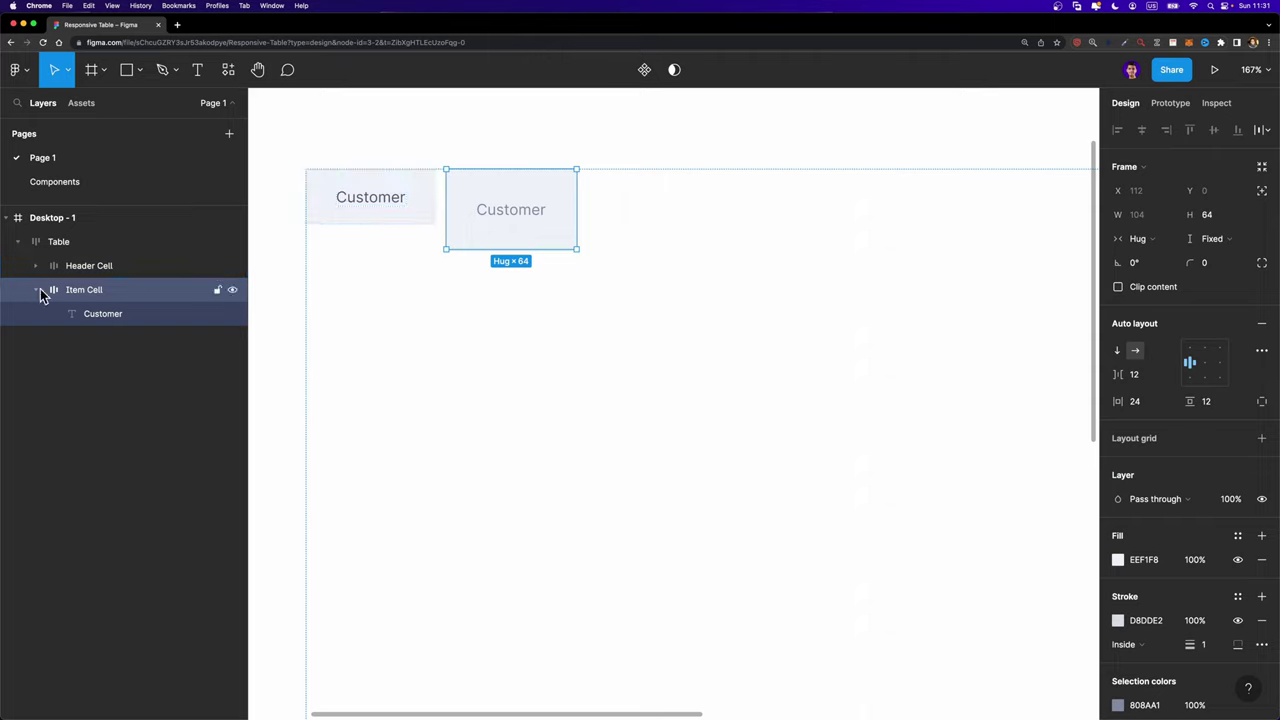
left_click(38, 289)
left_click(97, 271, "shift")
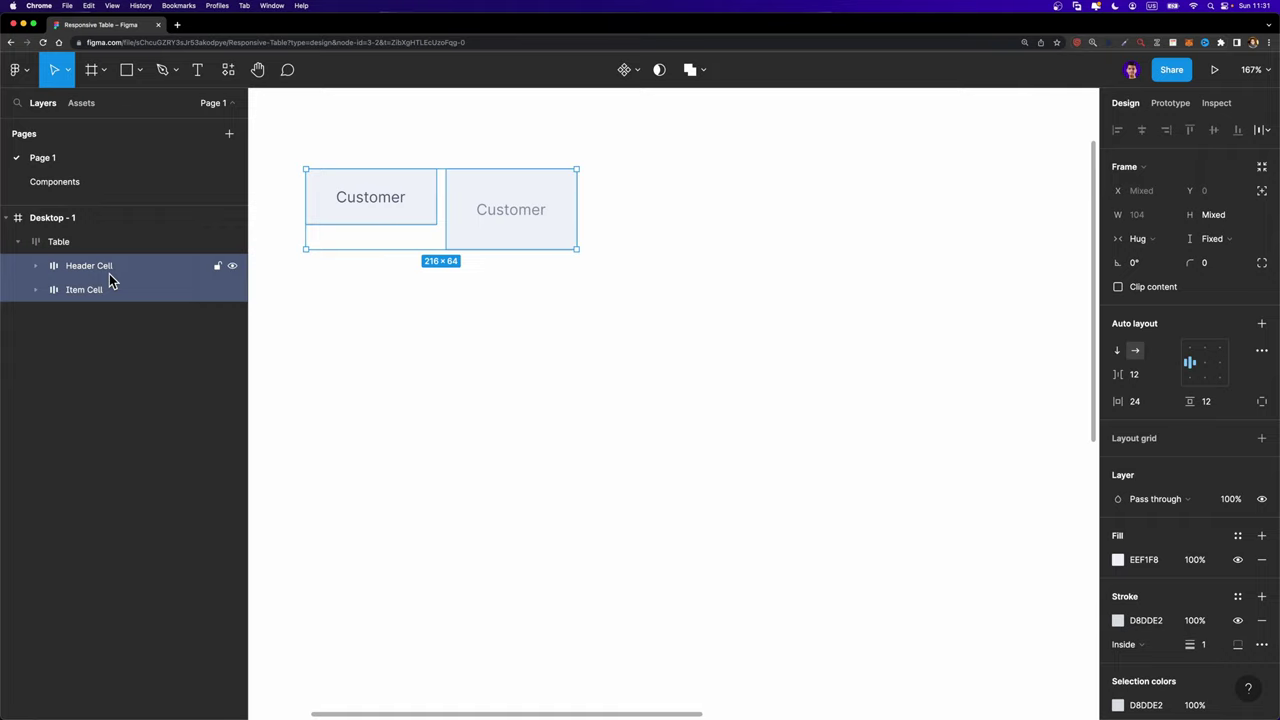
key("shift+a")
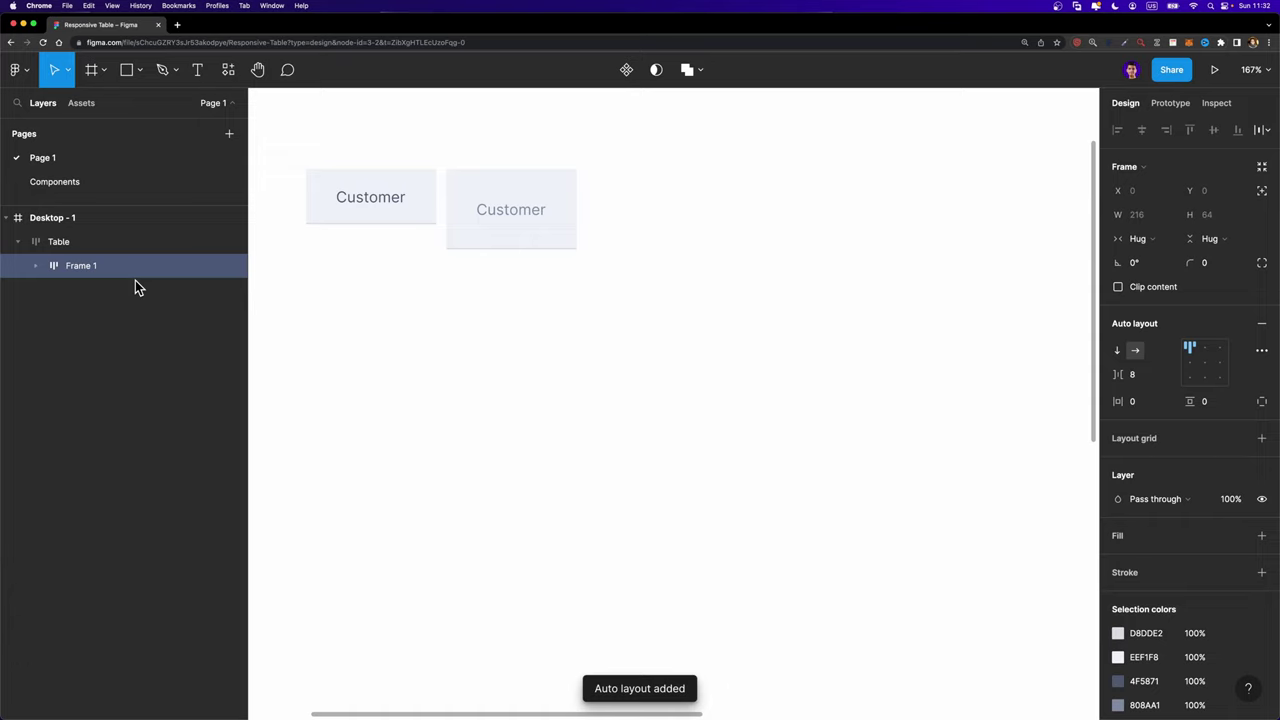
double_click(85, 266)
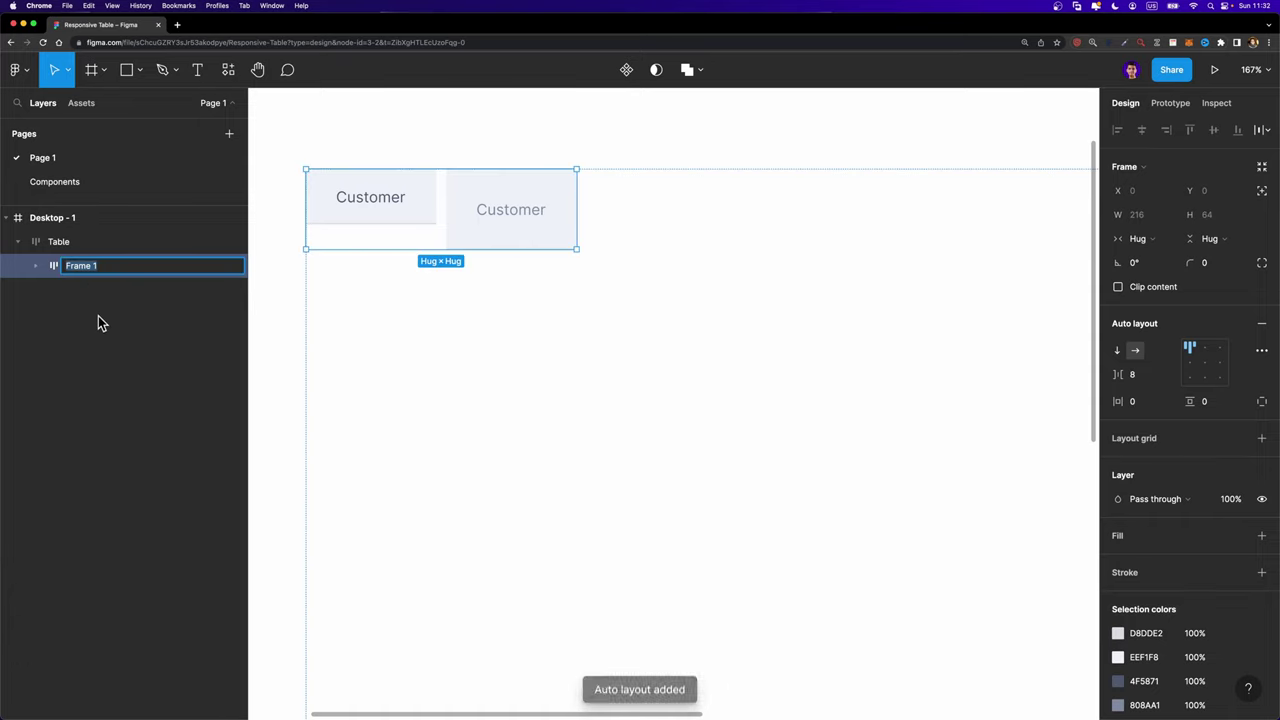
type("Column")
key("Return")
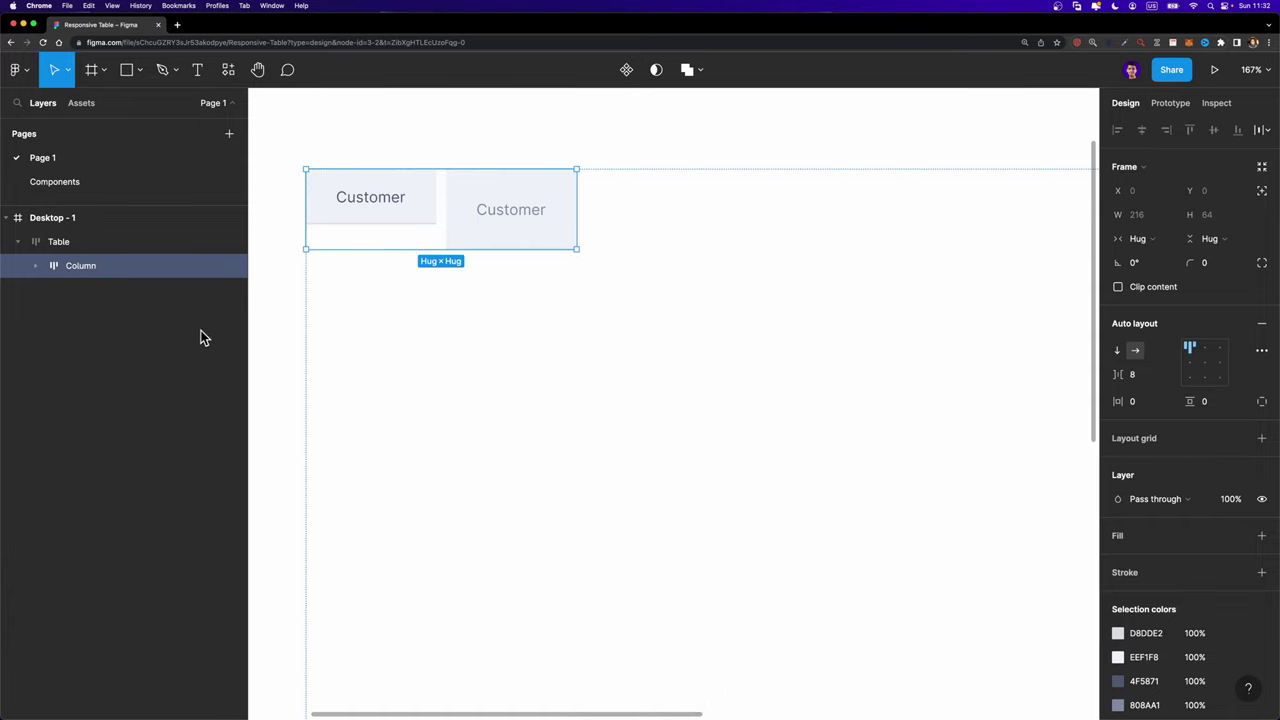
- Switch the Column's auto layout direction to vertical and set its item spacing to 0
left_click(1118, 350)
left_click(1146, 380)
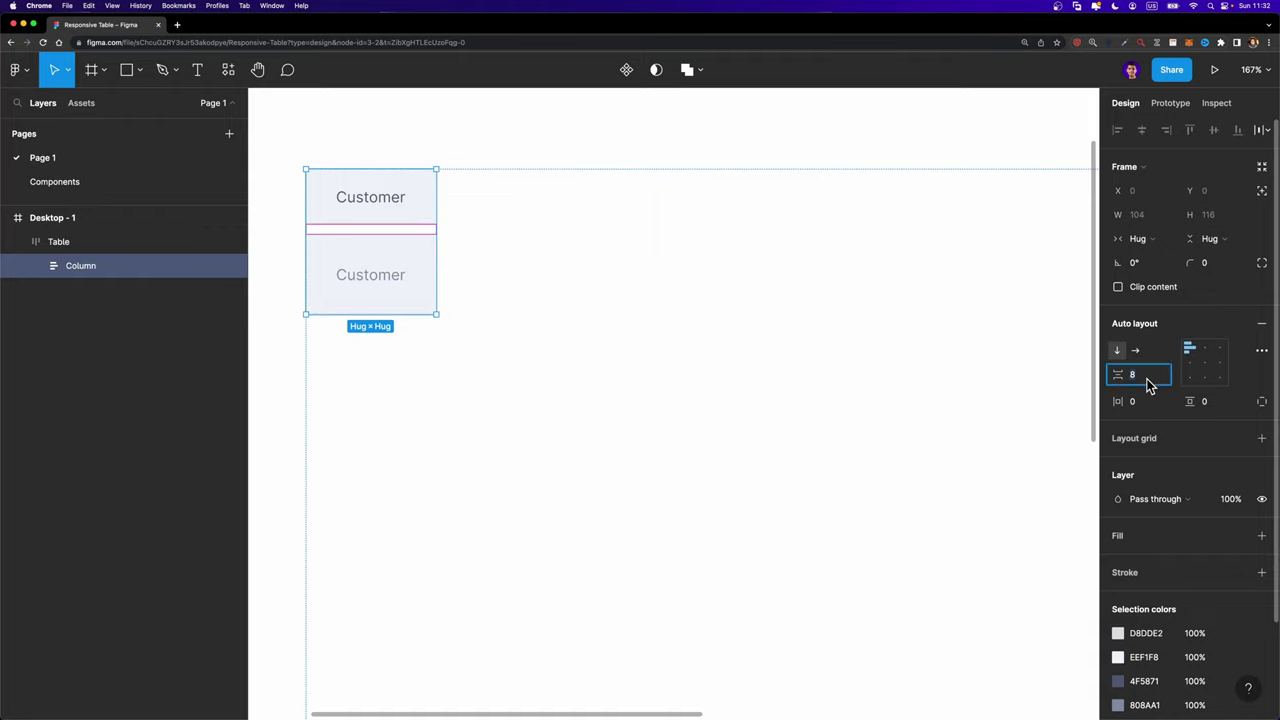
type("0")
key("Return")
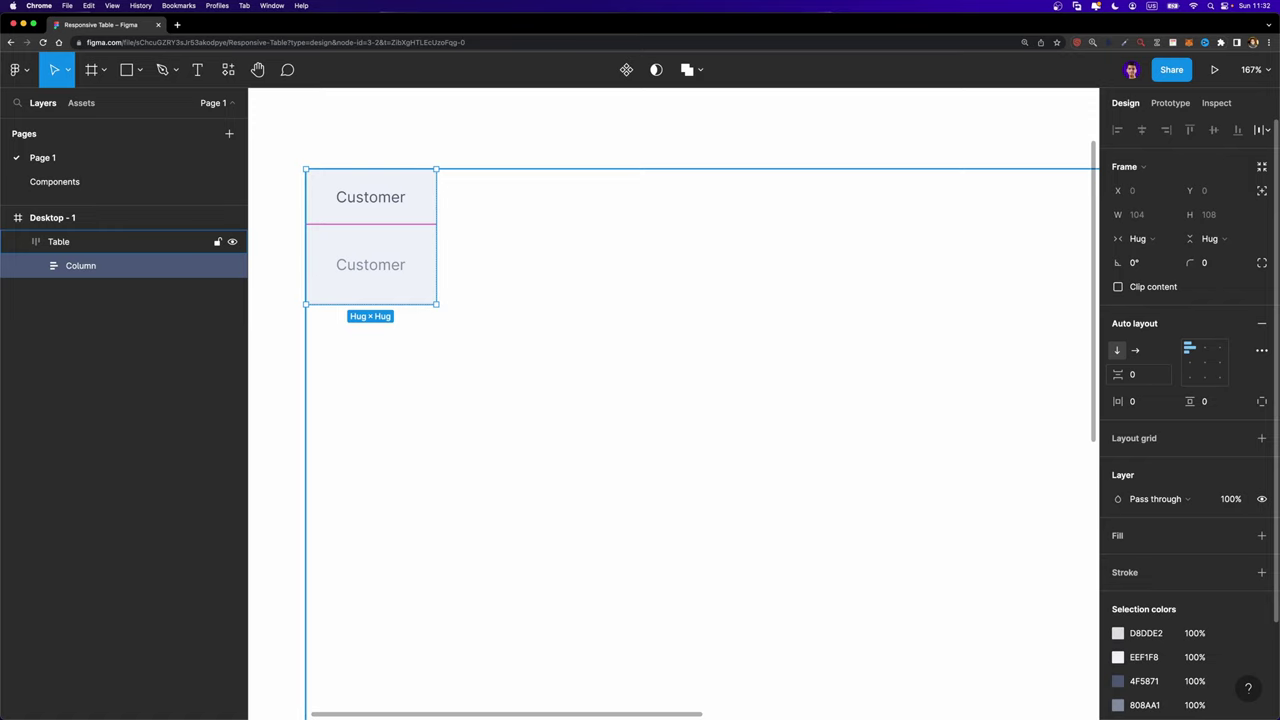
- Duplicate the Item Cell seven times within the Column, then select the Column
left_click(368, 250)
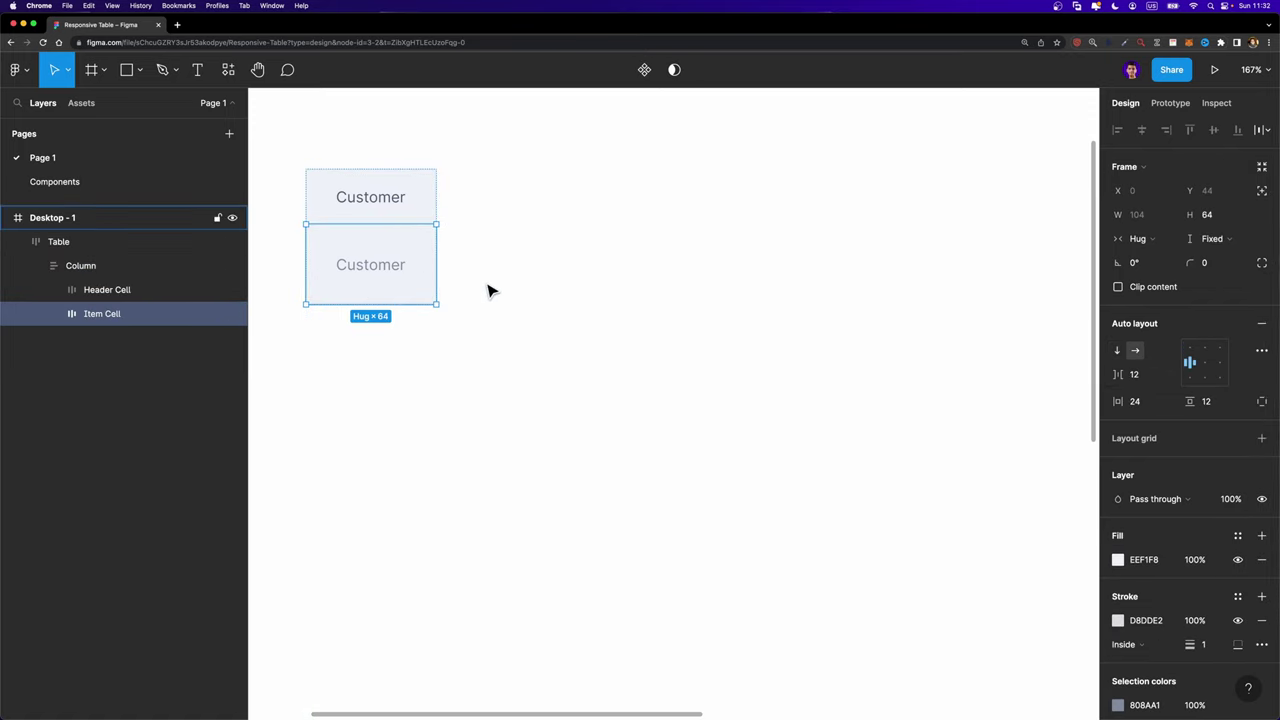
key("ctrl+d")
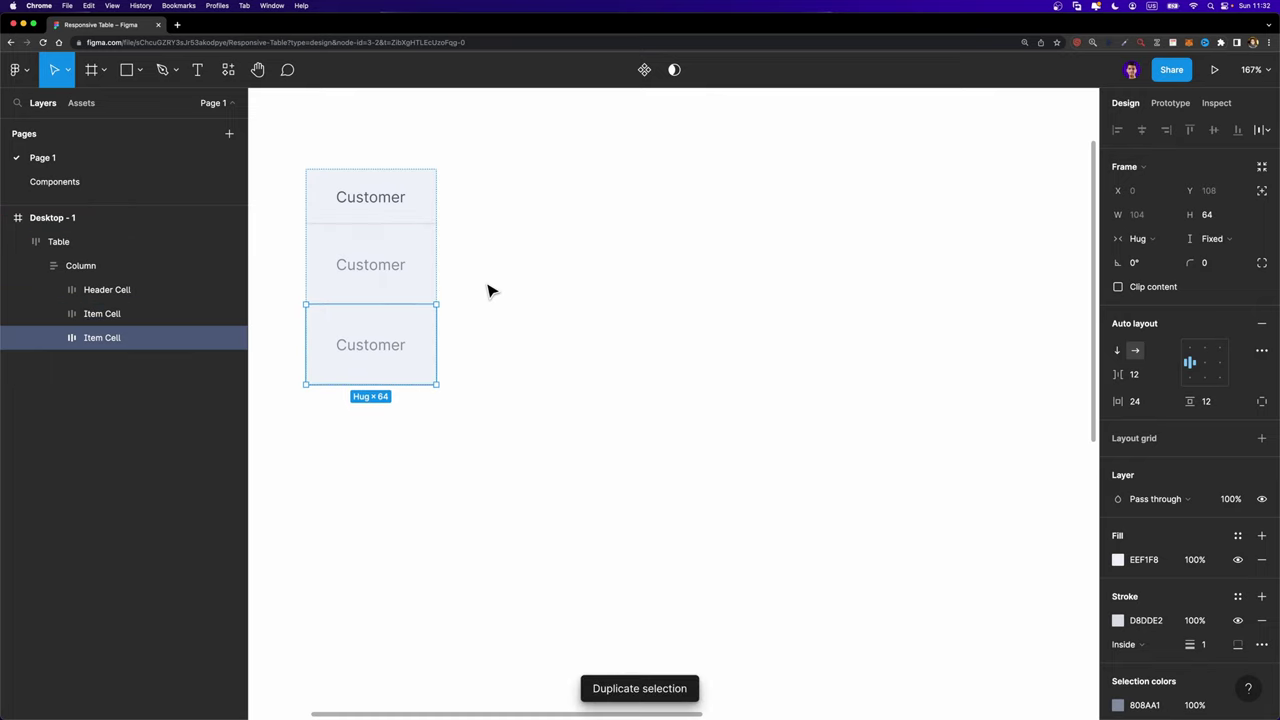
key("super+d")
key("super+d")
key("super+d")
key("super+d")
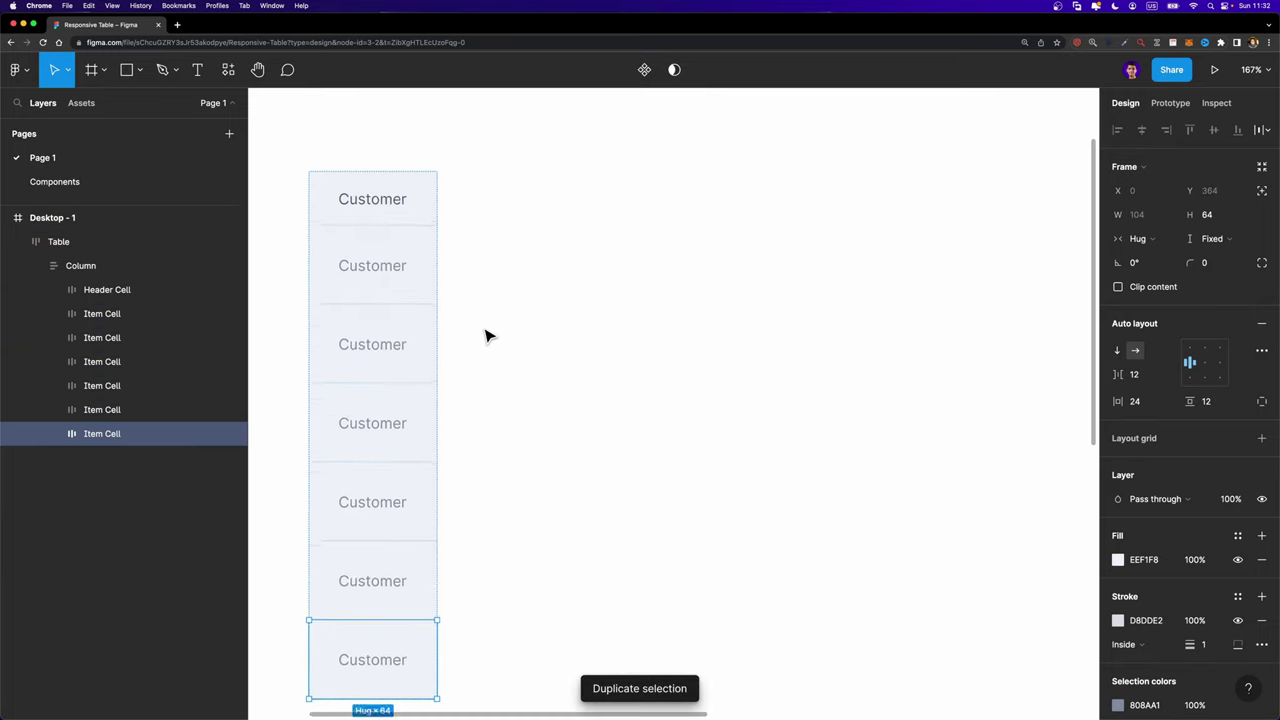
scroll(487, 336, "down", 5)
key("super+d")
key("super+d")
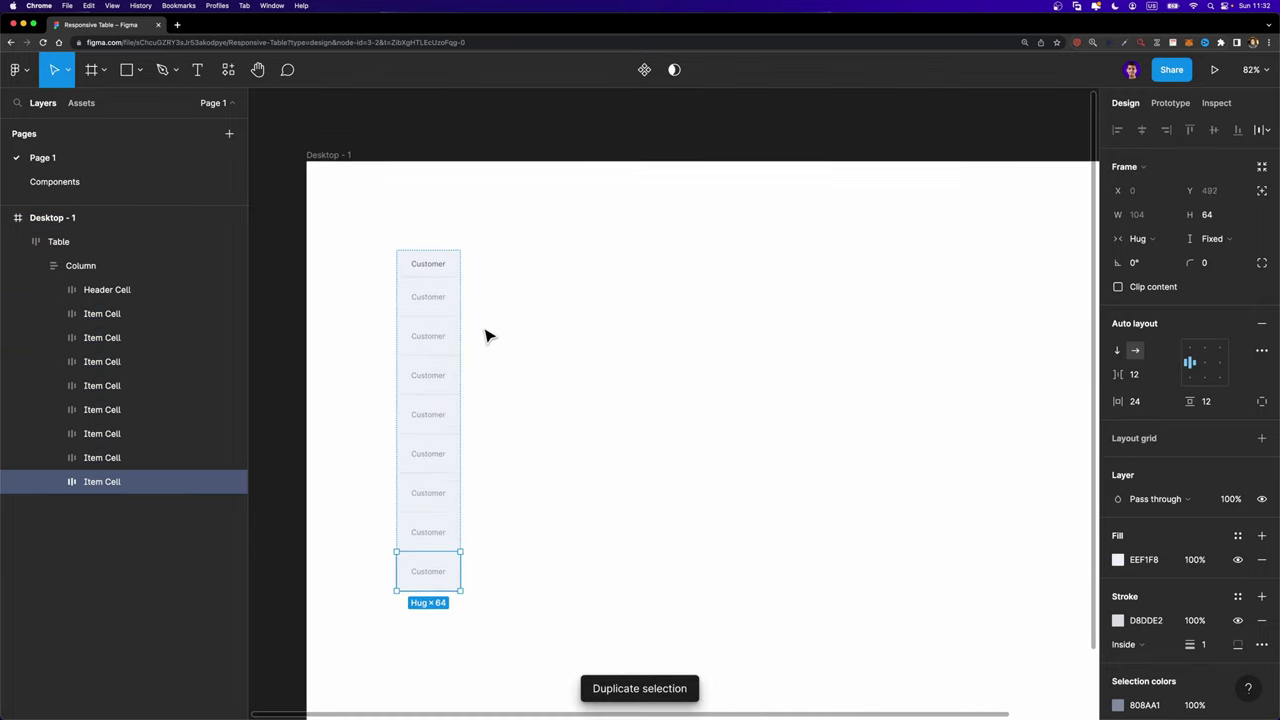
left_click(110, 265)
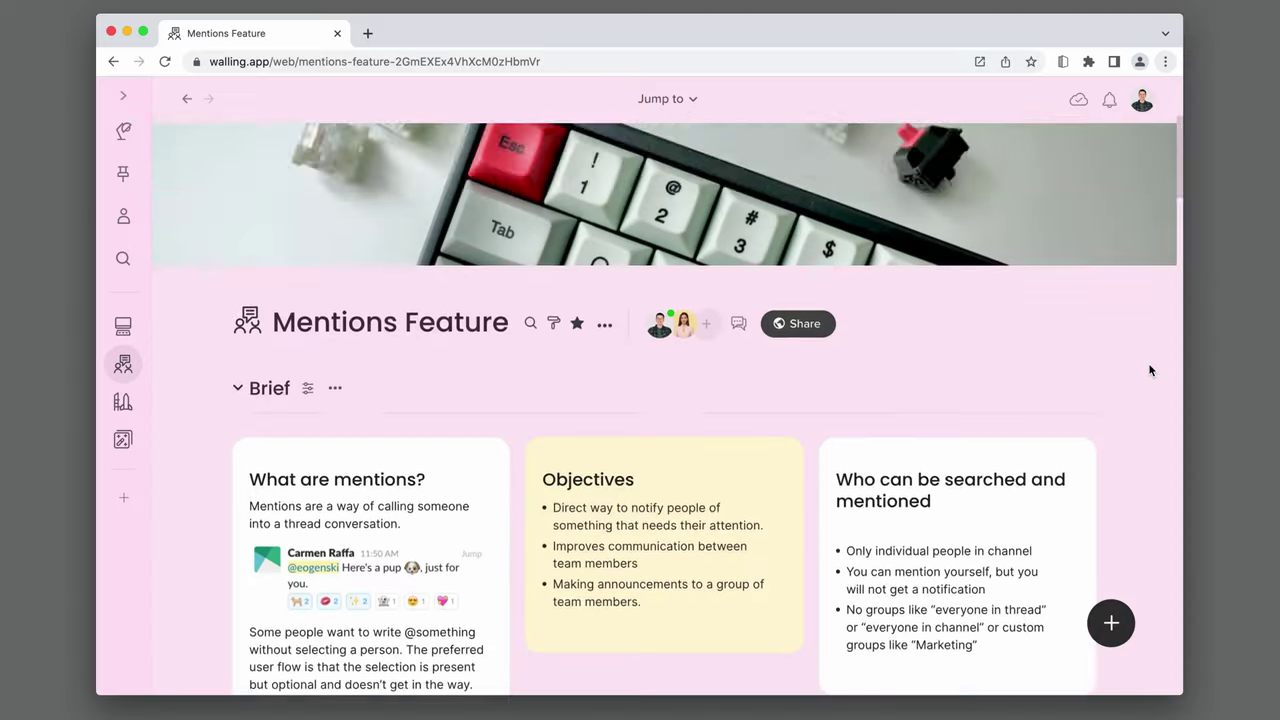
scroll(1150, 369, "down", 5)
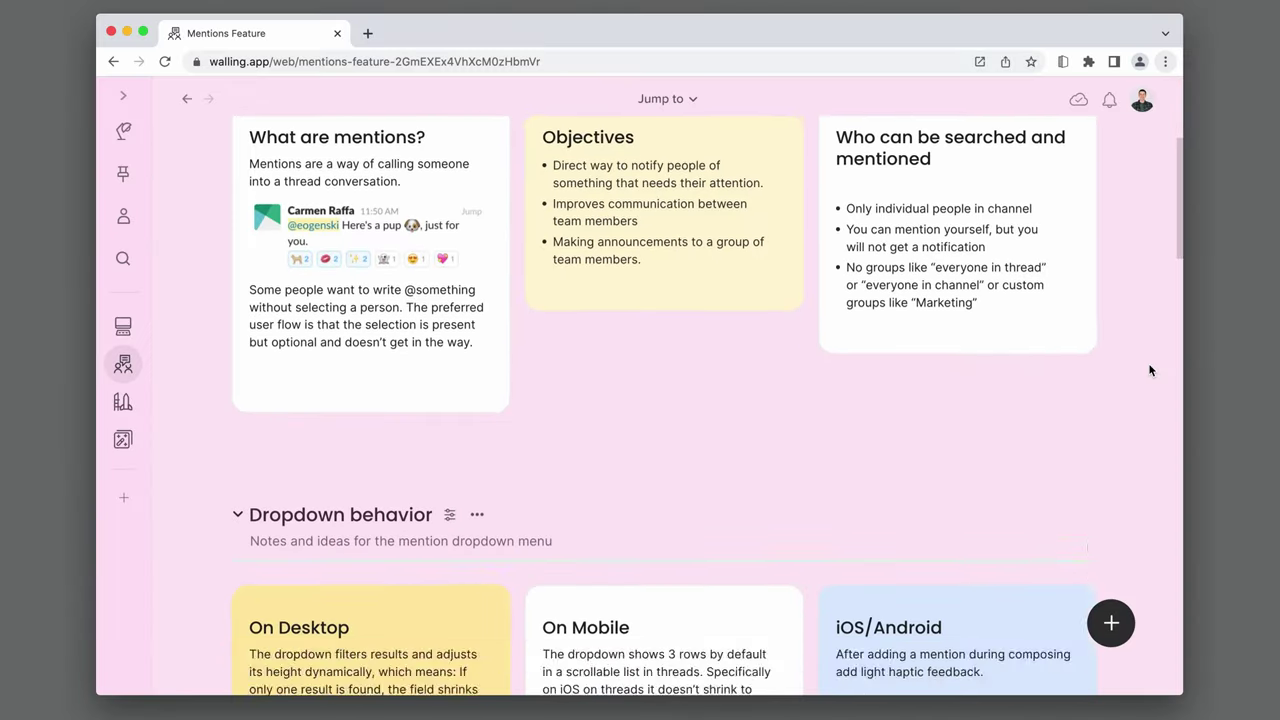
scroll(1150, 370, "down", 10)
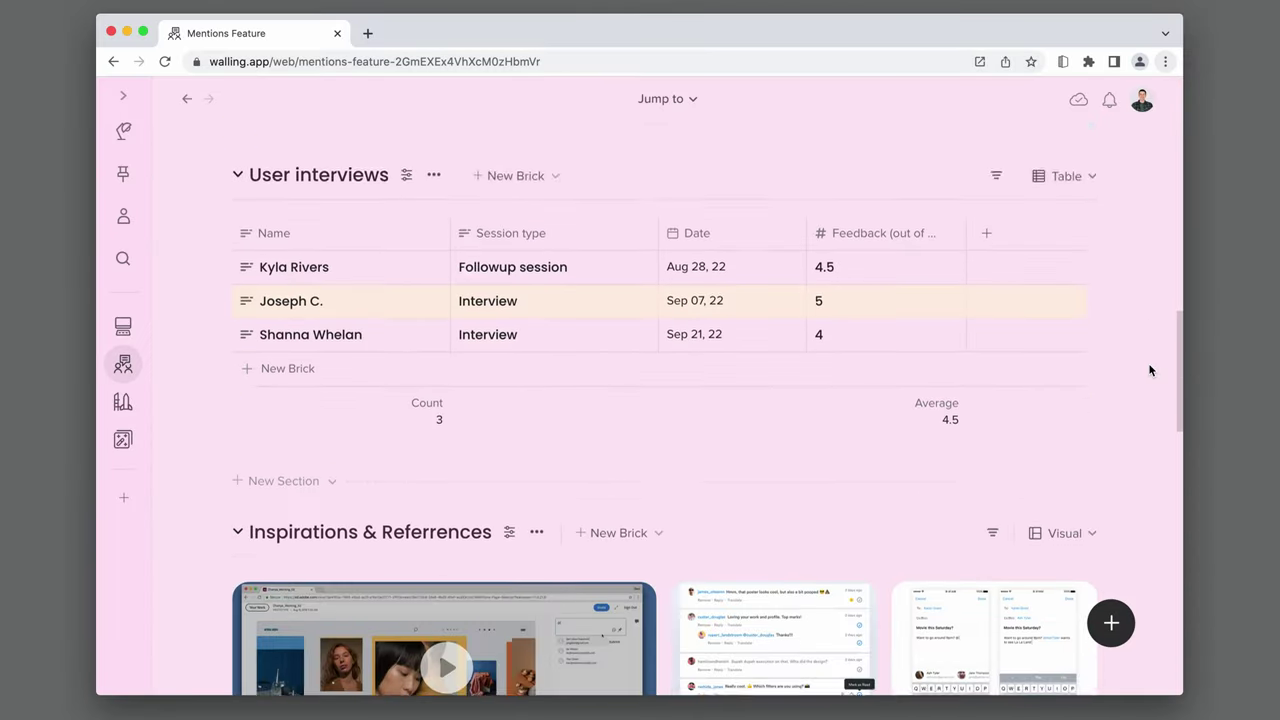
scroll(1150, 368, "down", 5)
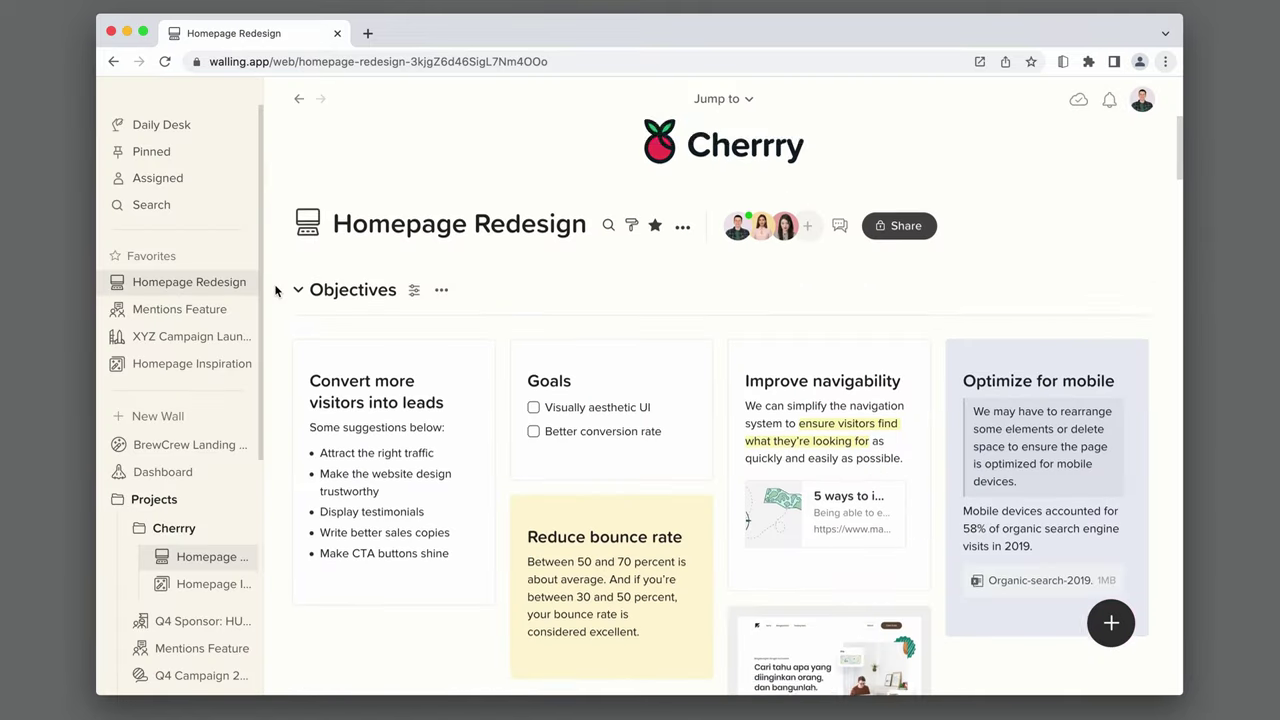
scroll(276, 291, "down", 1)
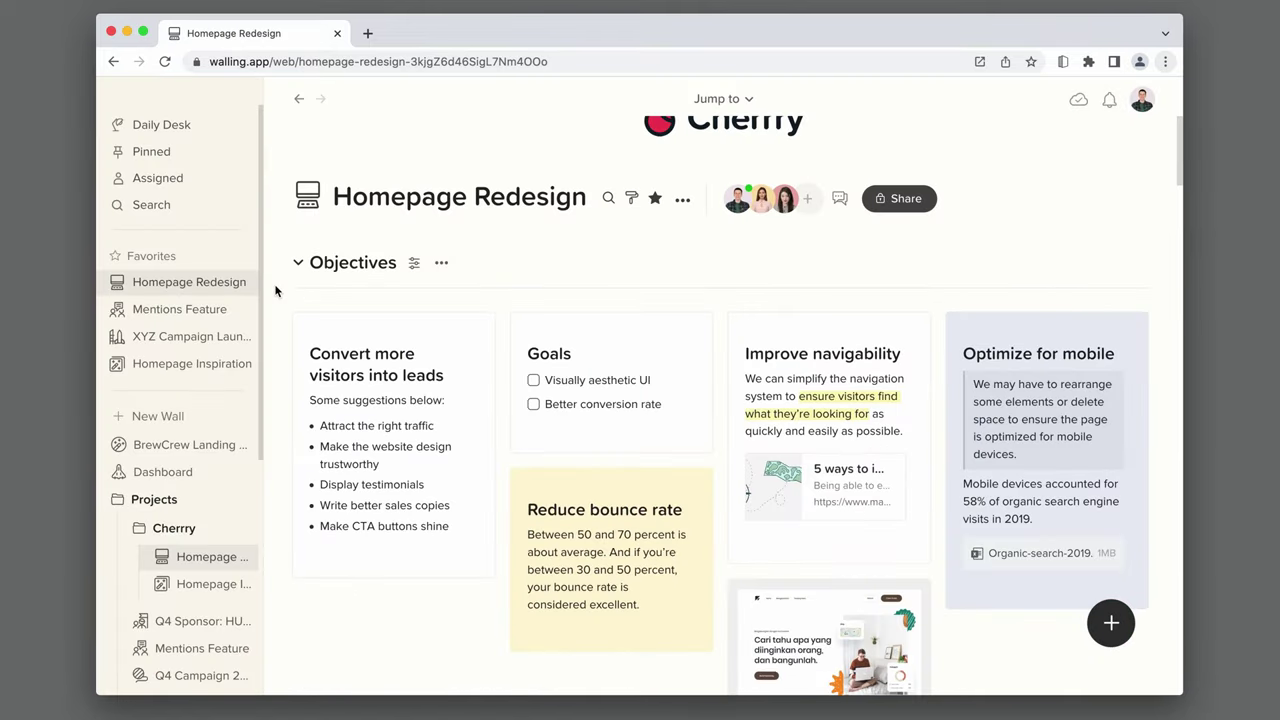
scroll(276, 291, "down", 2)
scroll(276, 291, "down", 10)
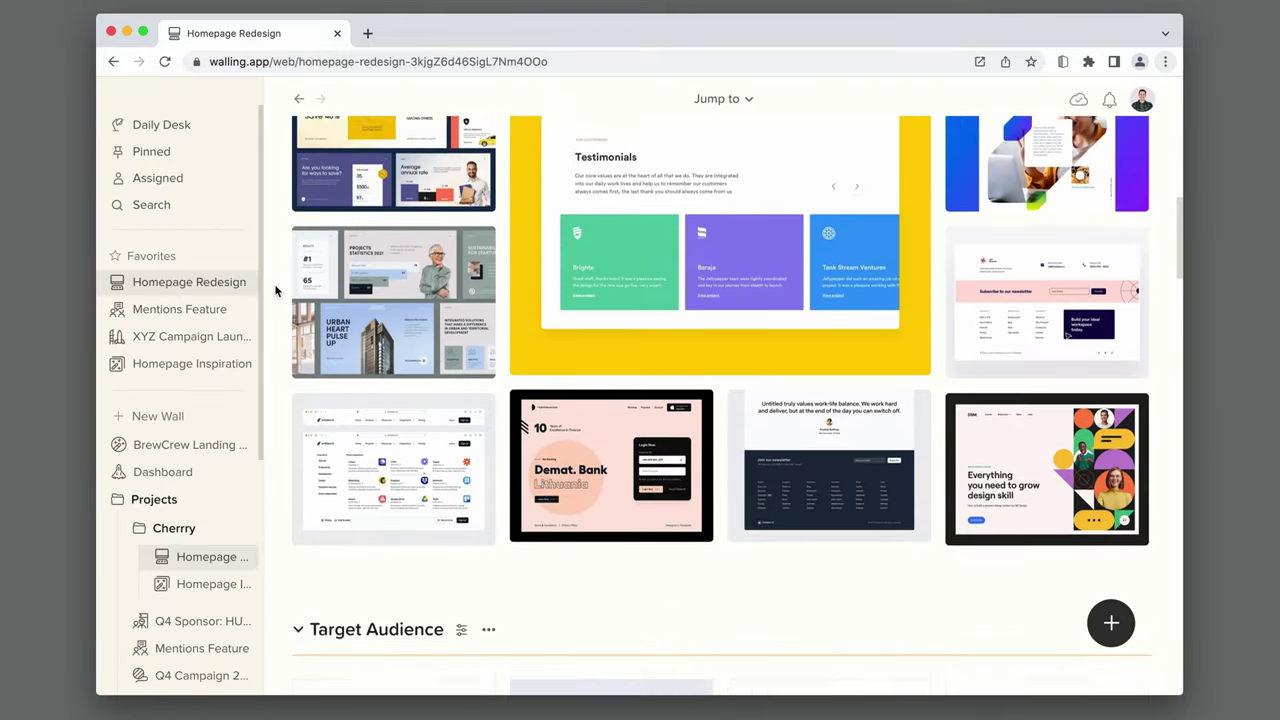
scroll(276, 291, "down", 1)
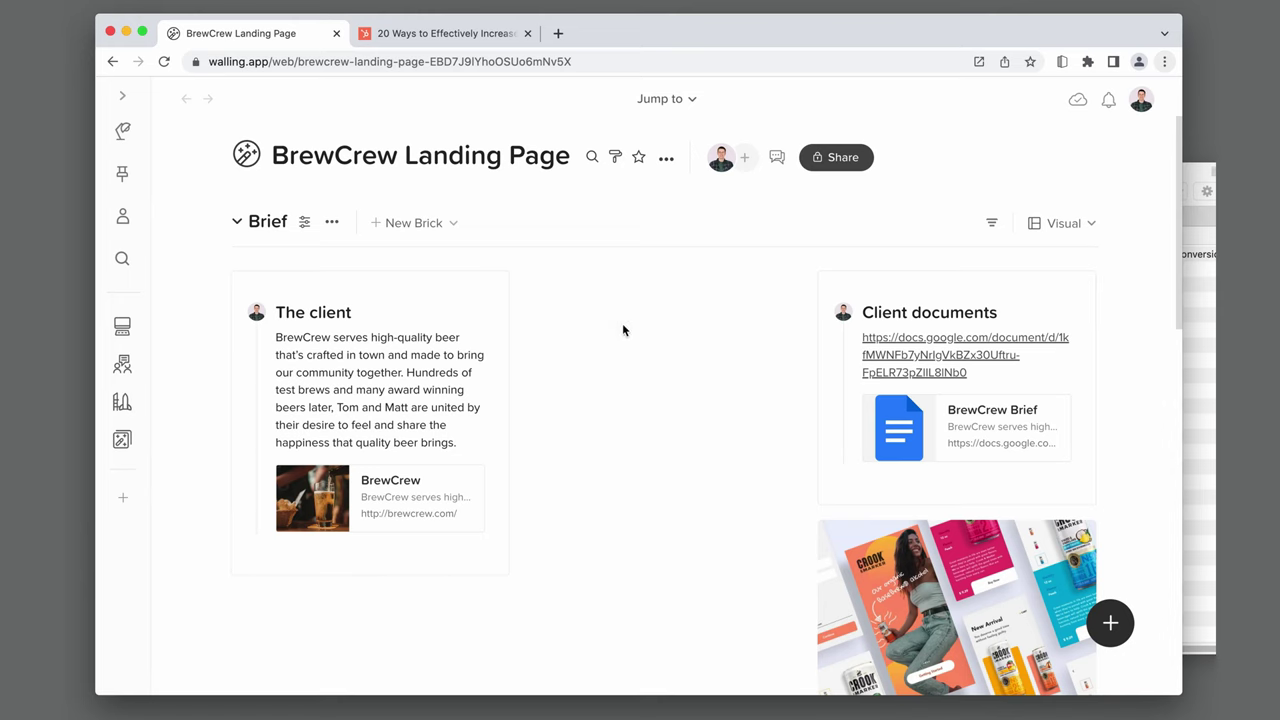
- In Walling, add a brick titled Goals to the Brief section with checklist items "Visually aesthetic UI" and "Improve conversion rate"
double_click(622, 323)
type("Goals")
key("Return")
type("Visually a")
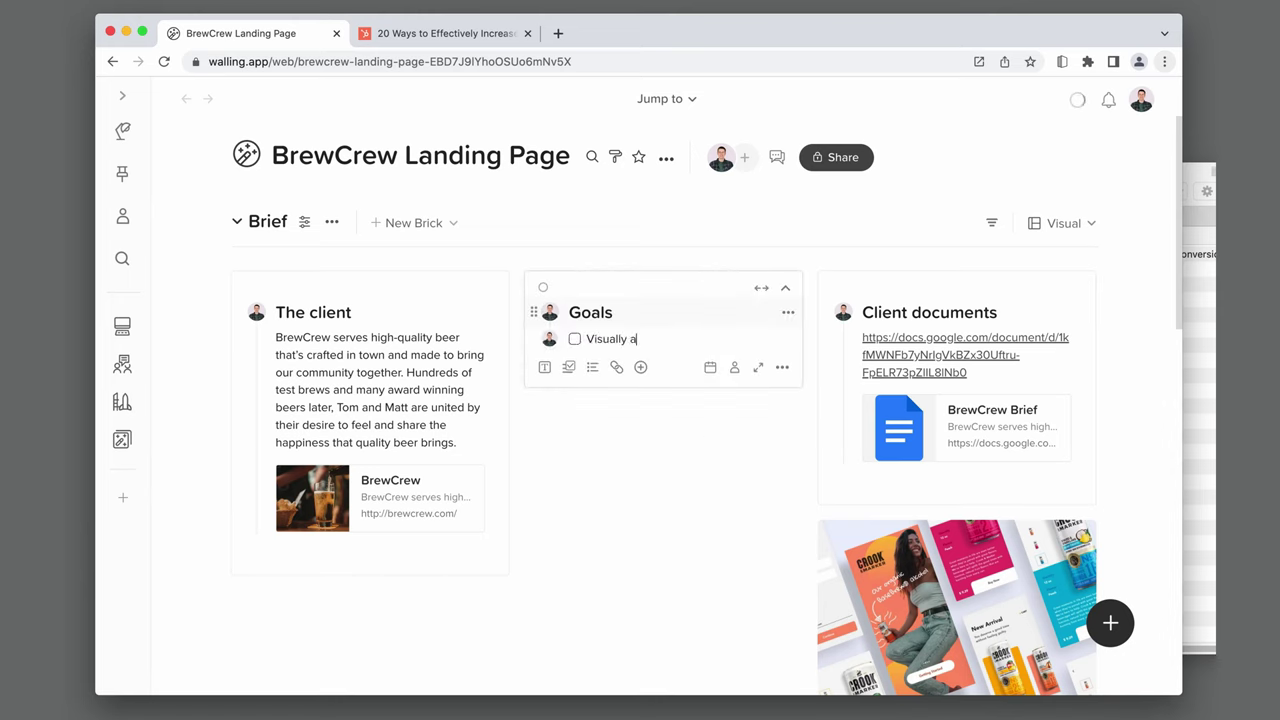
type("esthetic UI")
key("Return")
type("Improv")
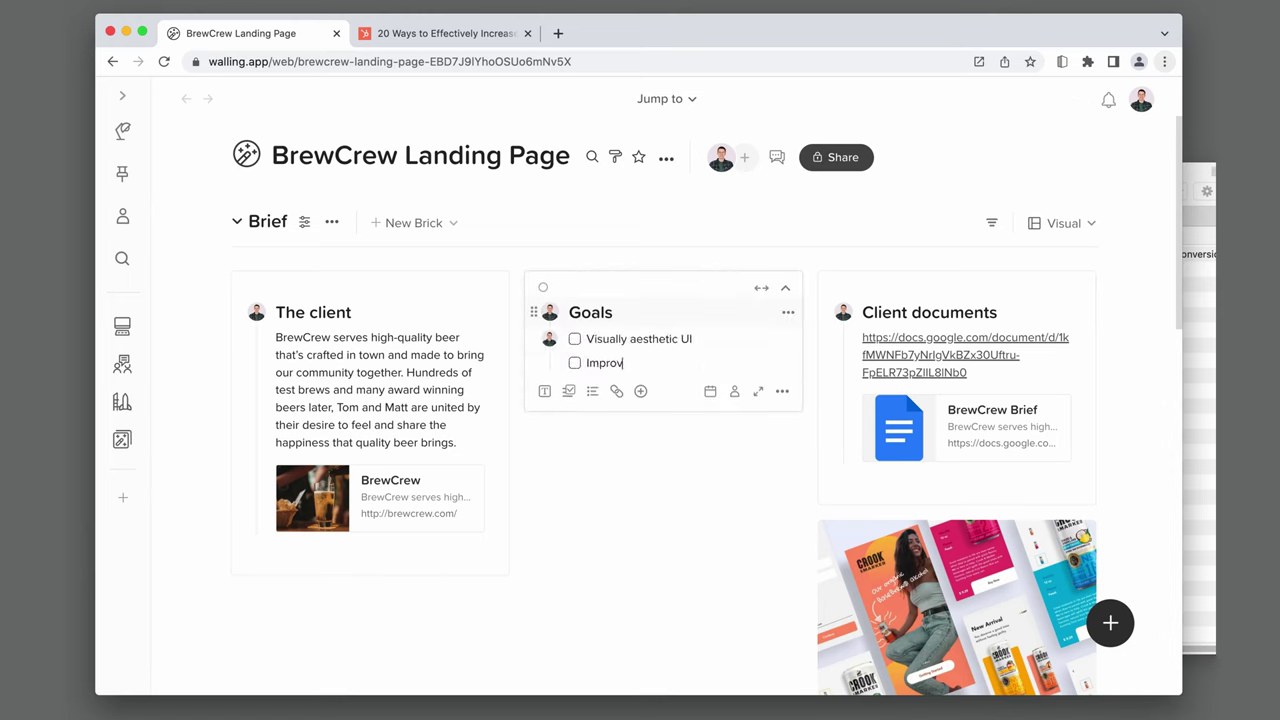
type("e conversion rate")
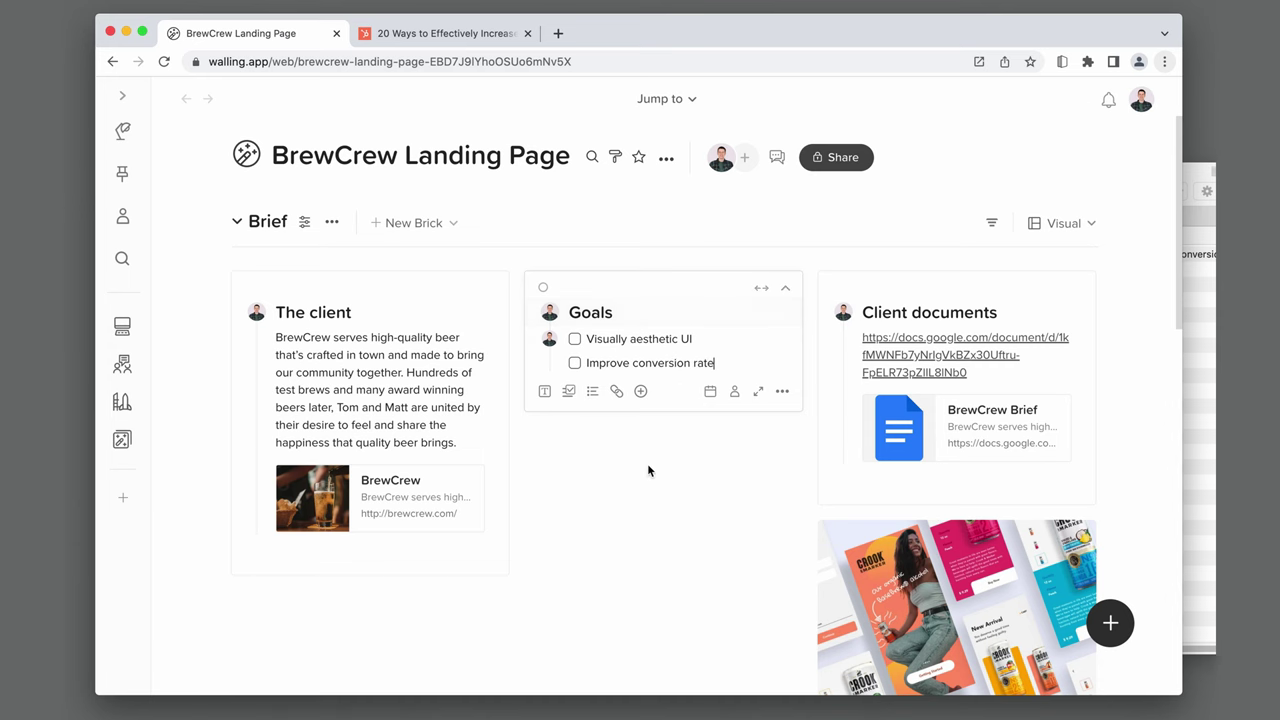
left_click_drag(1195, 254, 697, 337)
left_click_drag(370, 510, 660, 470)
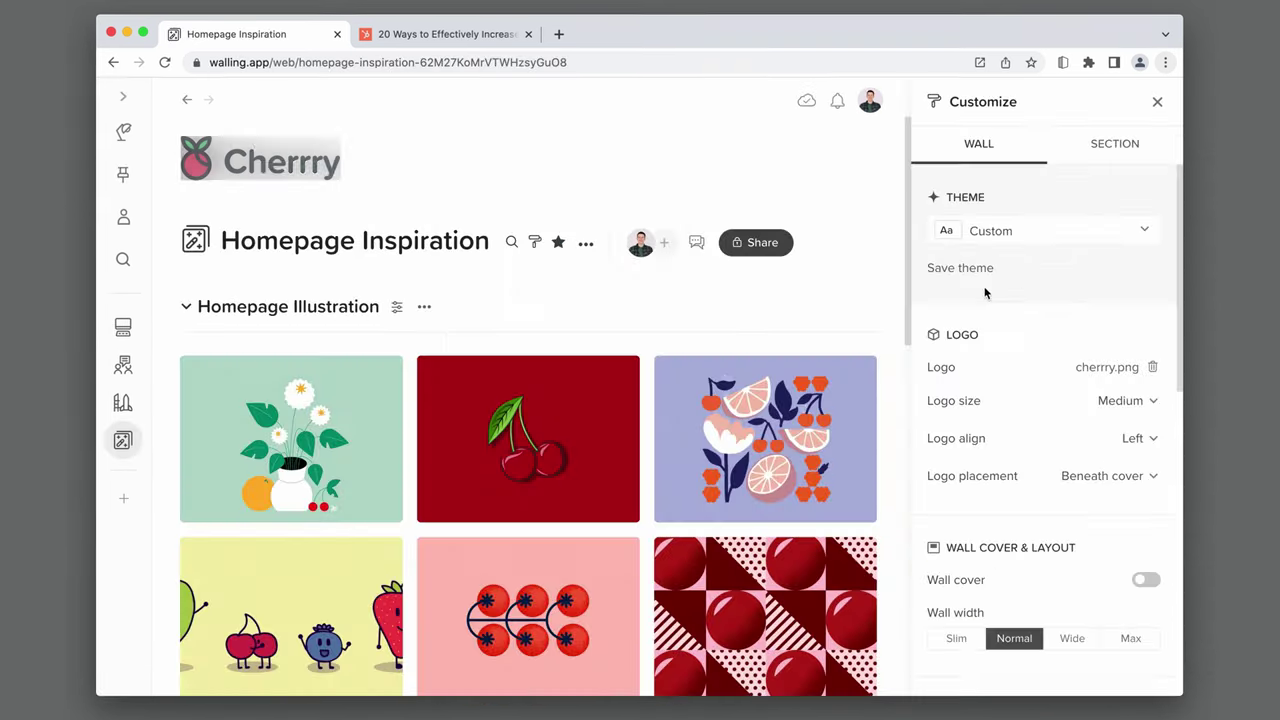
- Increase the logo size on the Homepage Inspiration wall and align the logo to the center
left_click(1125, 400)
left_click(1130, 434)
left_click(1138, 438)
left_click(1130, 462)
- Turn on the wall cover for the Homepage Inspiration wall
scroll(1150, 438, "down", 3)
left_click(1146, 432)
scroll(1104, 430, "down", 5)
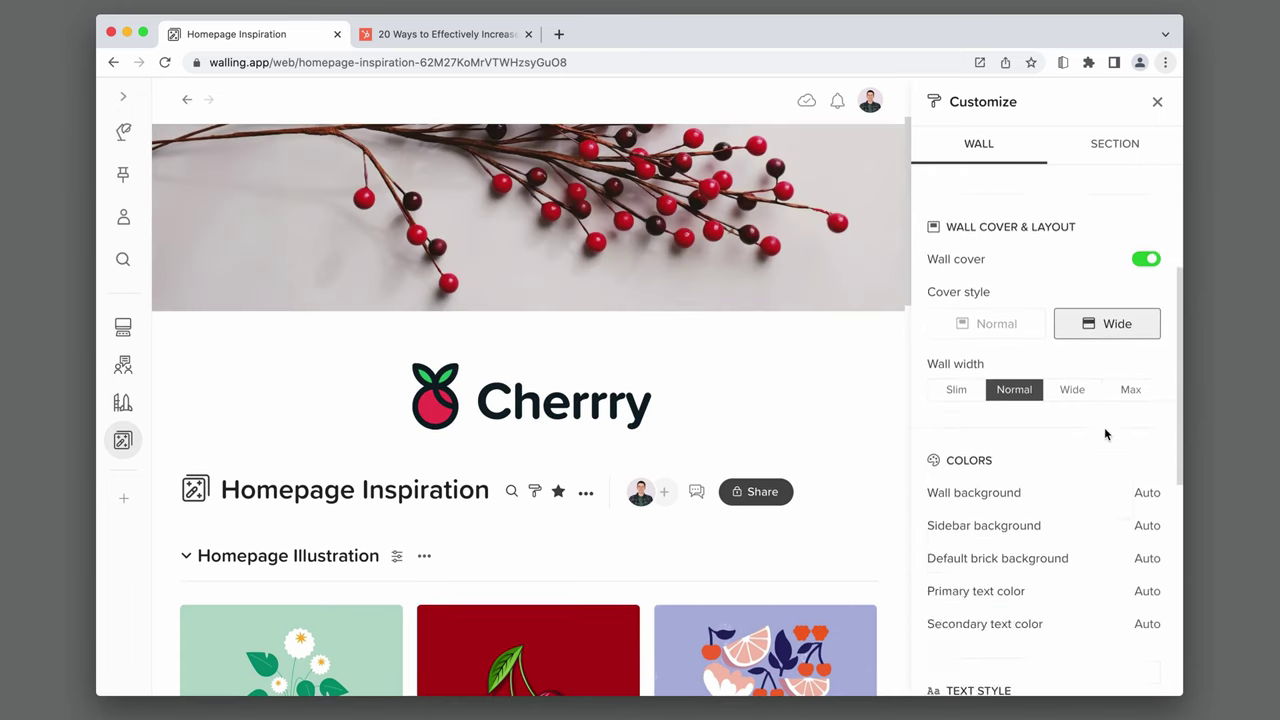
left_click(1147, 404)
left_click(965, 503)
left_click(1147, 440)
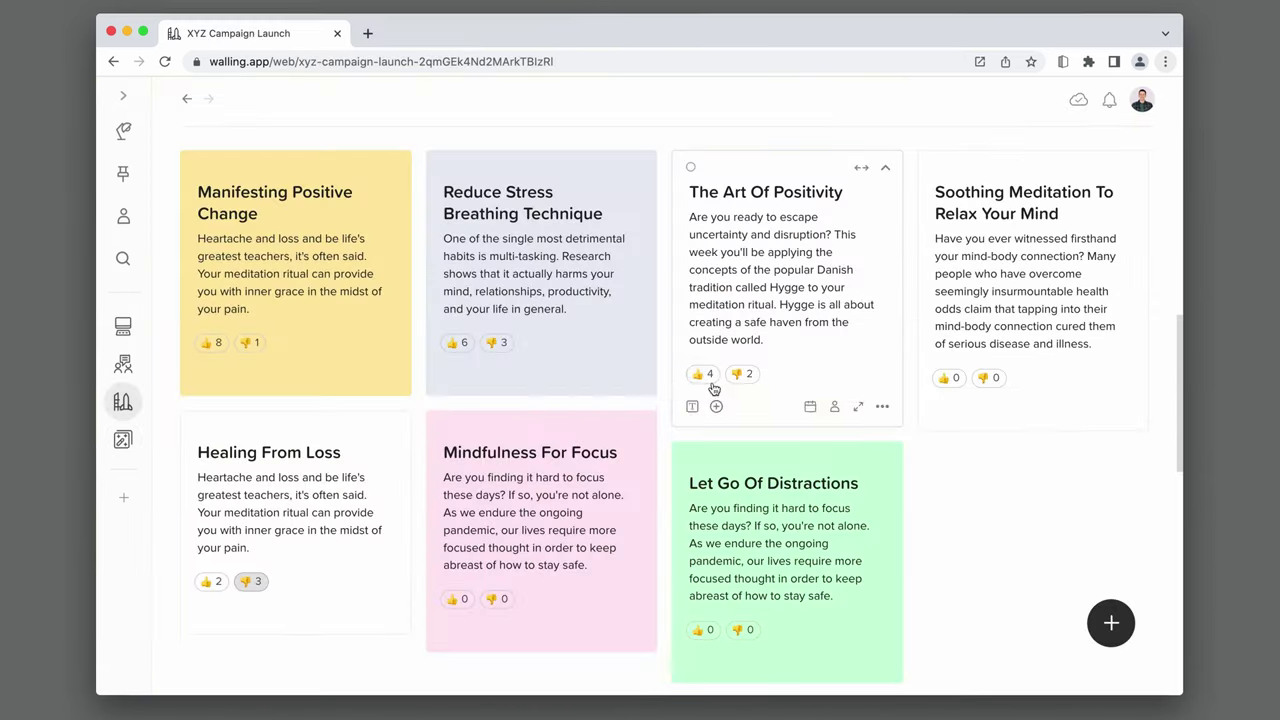
- Upvote the brick "The Art Of Positivity" and start a comment on it that mentions two teammates
mouse_move(708, 386)
left_click(886, 192)
left_click(935, 195)
type("@")
key("Down")
key("Return")
type("@")
key("Down")
key("Down")
key("Return")
- Write "I think this episode can have a good impact" in the comment and post it
type("I think this ep")
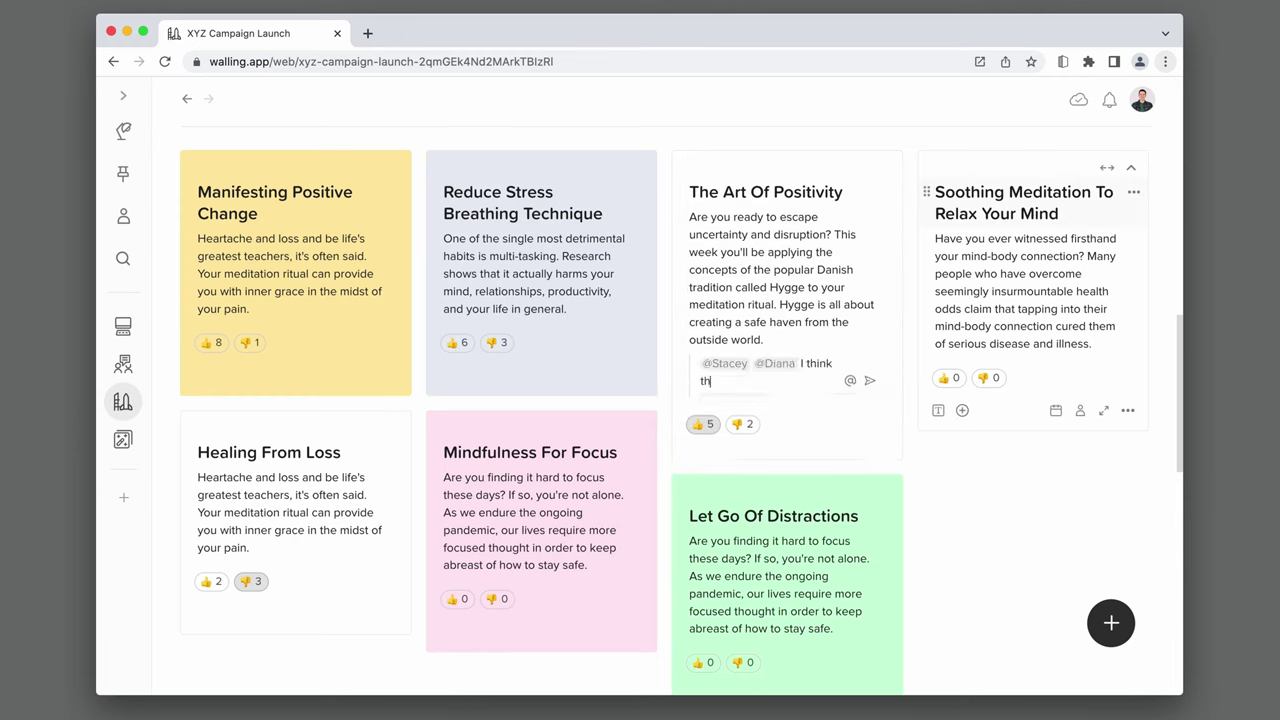
type("isode can have a ")
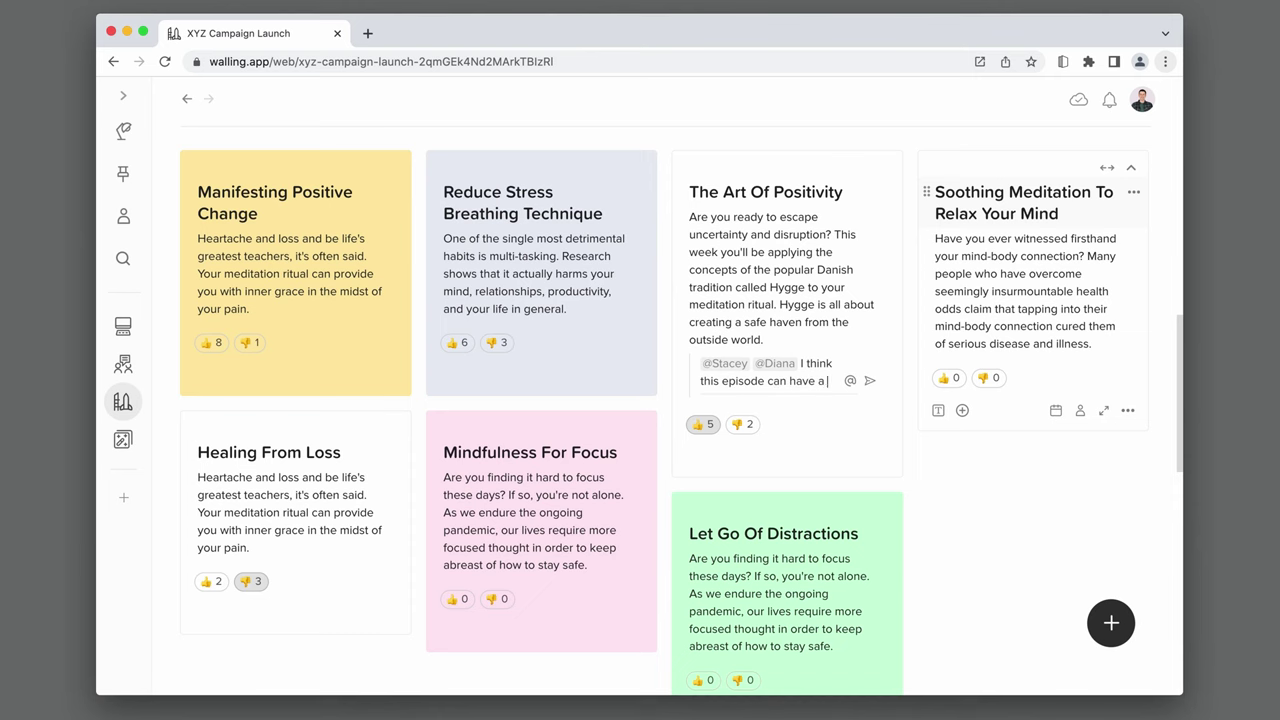
type("good impact")
key("Return")
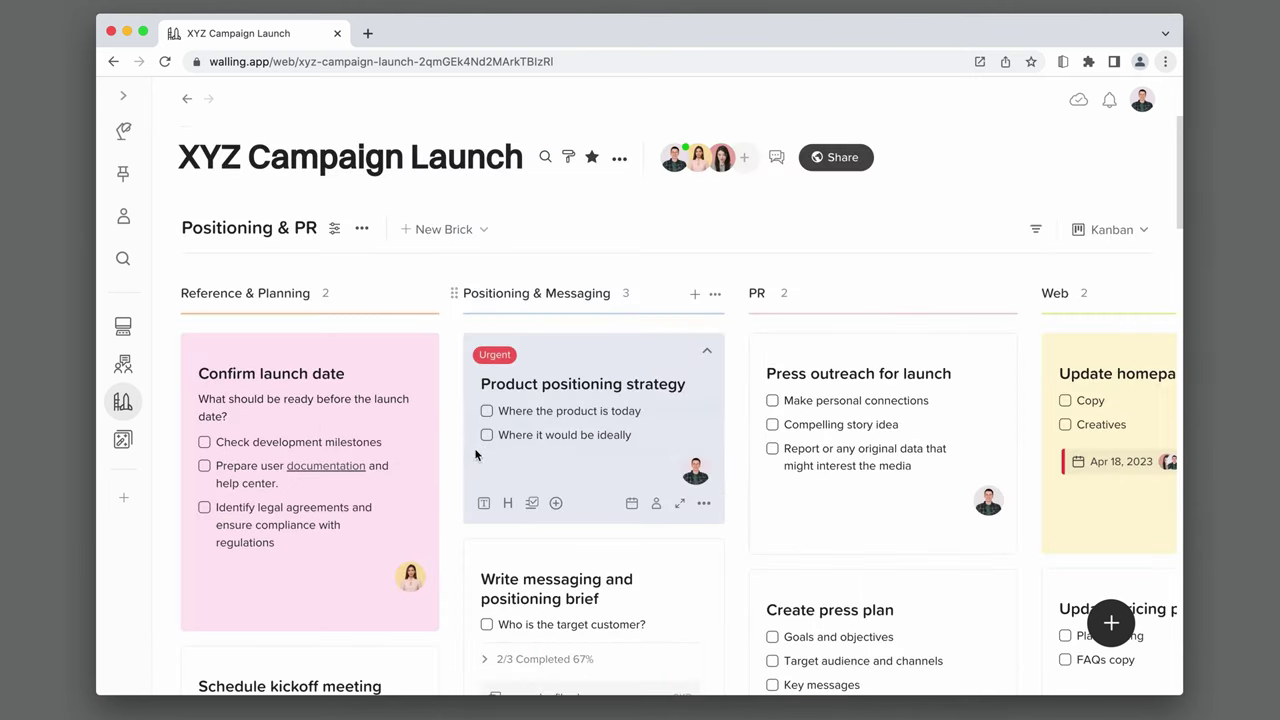
- Check off both items, "Where the product is today" and "Where it would be ideally", in the Product positioning strategy brick
left_click(486, 410)
left_click(486, 410)
scroll(452, 446, "down", 3)
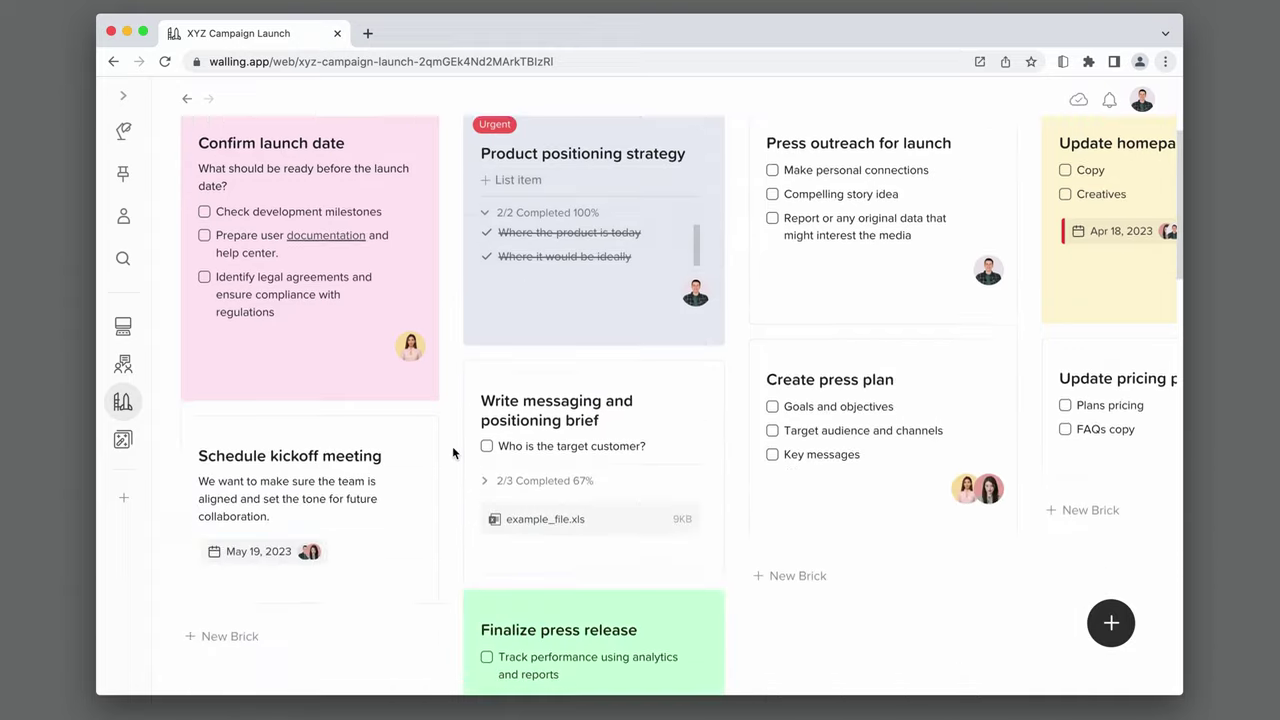
- Assign a teammate to the "Write messaging and positioning brief" brick and schedule it for May 23, 2023 at 9:00 AM
scroll(452, 446, "down", 2)
left_click(697, 398)
left_click(612, 526)
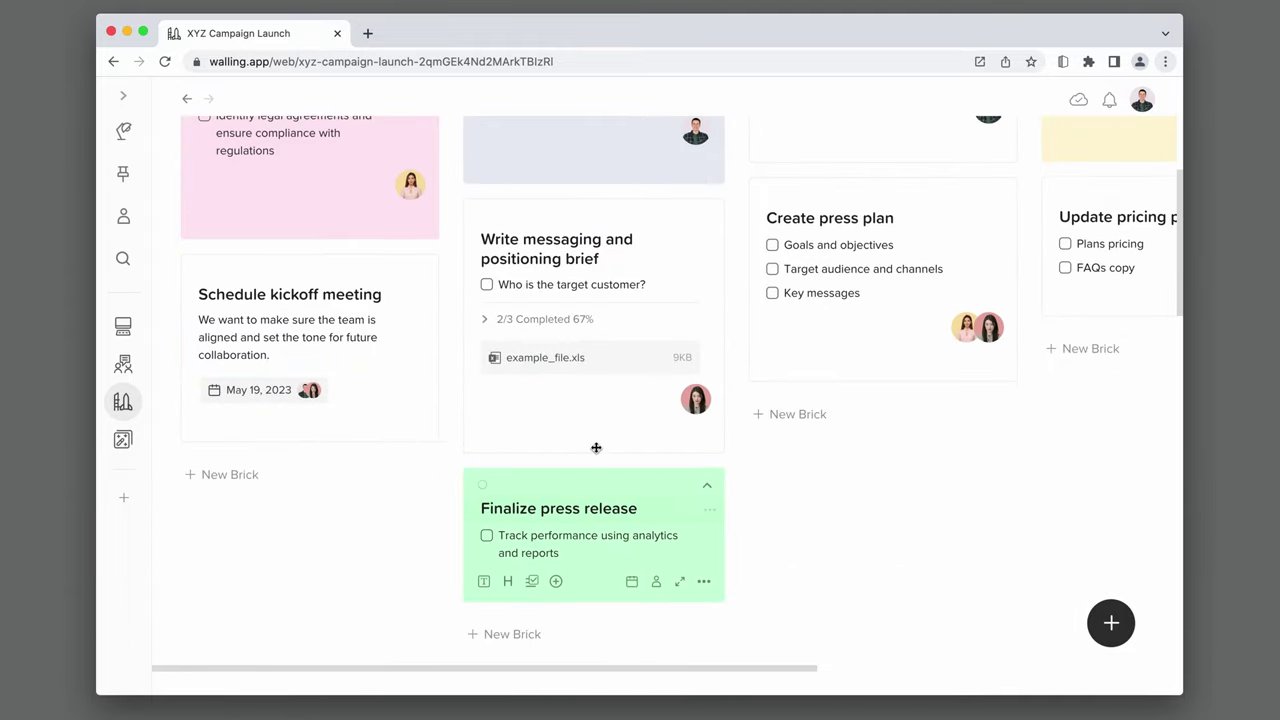
left_click(631, 433)
left_click(695, 392)
left_click(580, 435)
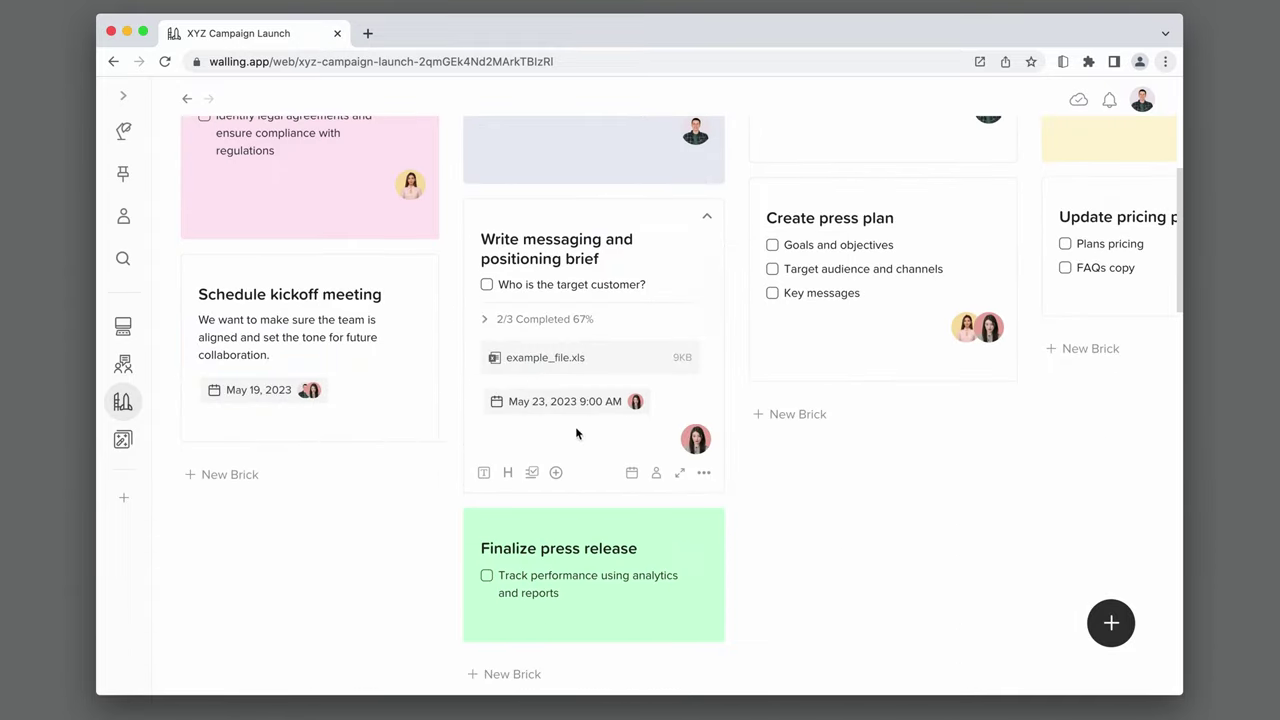
left_click(483, 219)
left_click(517, 246)
left_click(586, 209)
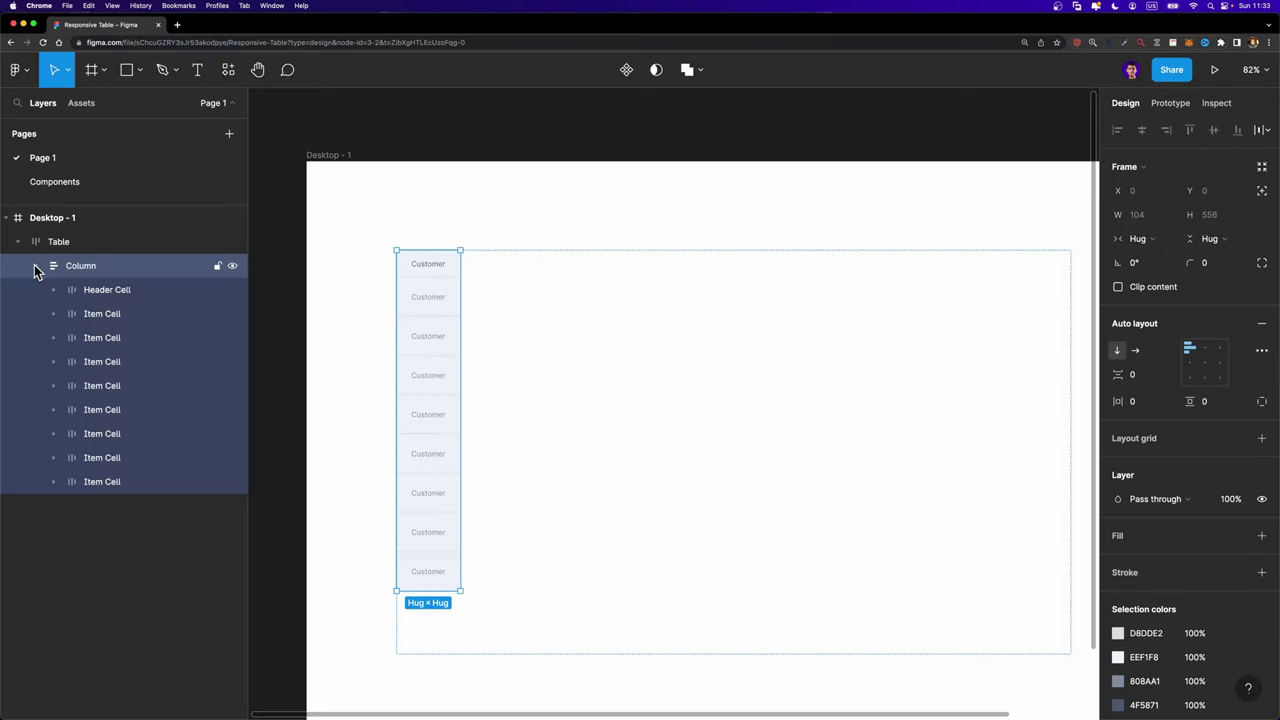
- Back in Figma, collapse the Column layer and duplicate it three times within the Table frame
left_click(35, 266)
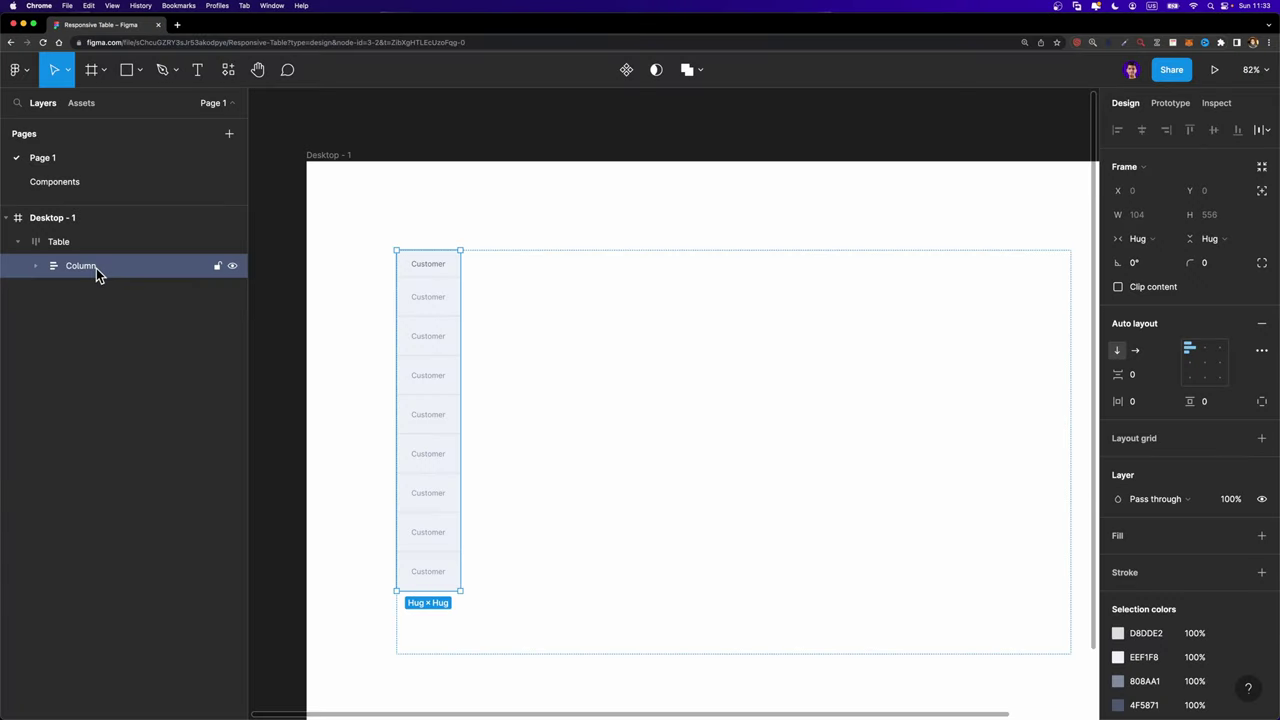
key("super+d")
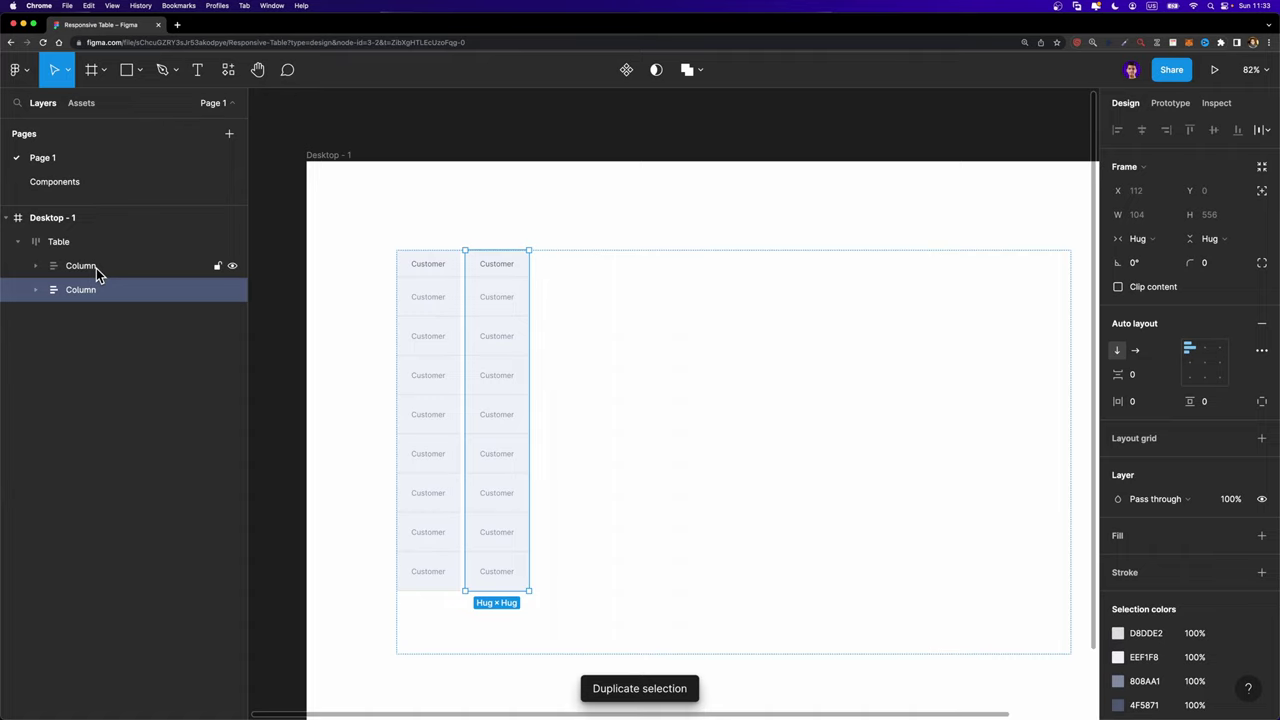
key("super+d")
key("super+d")
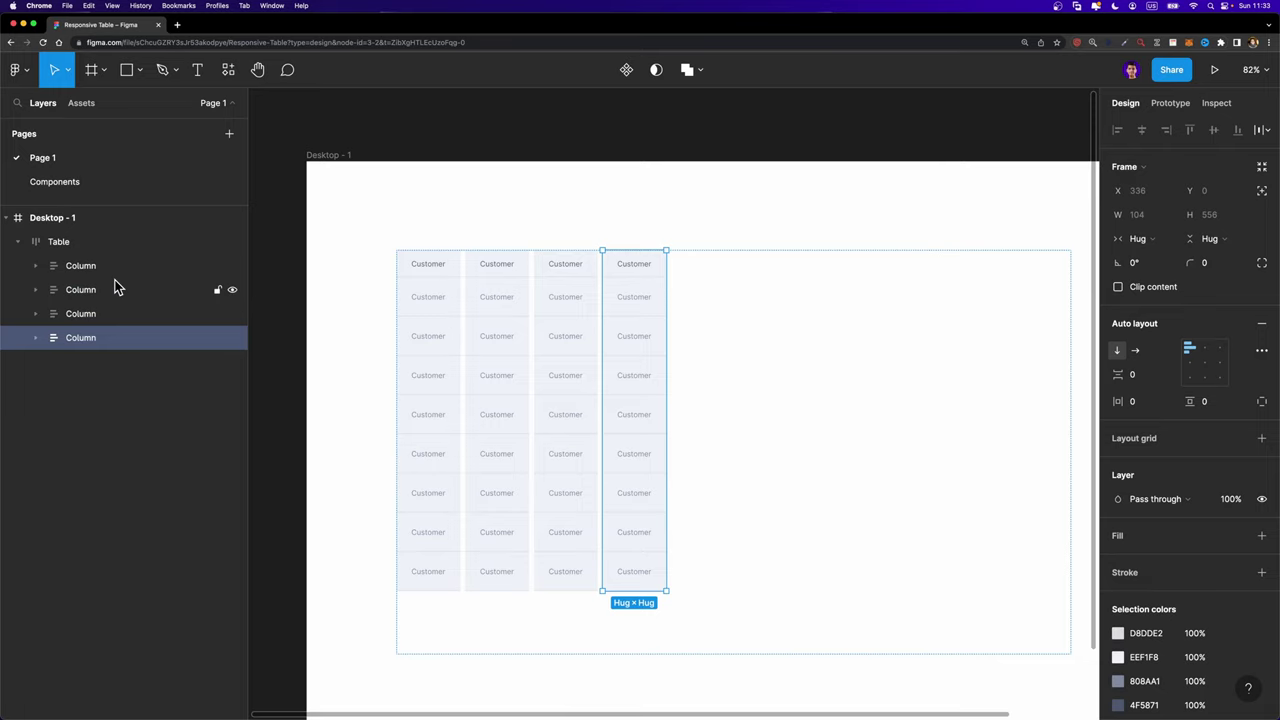
- Set the Table frame's auto layout spacing between columns to 0
left_click(58, 241)
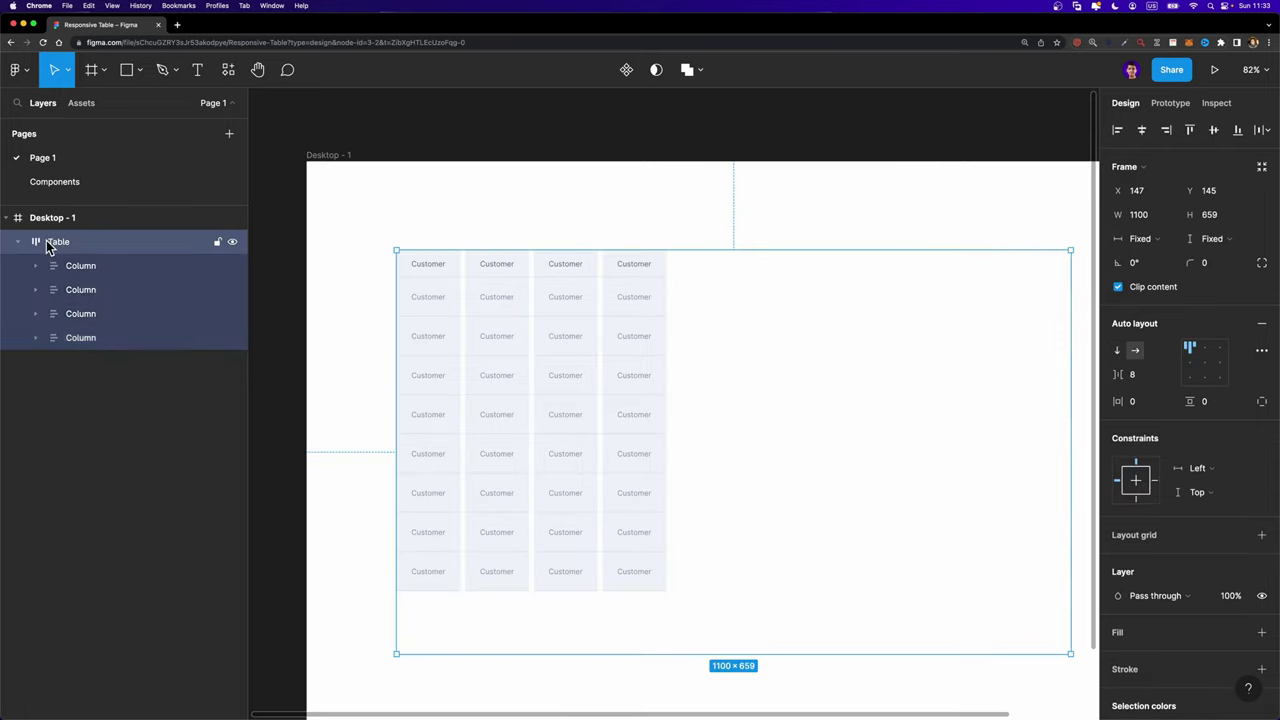
left_click(1138, 372)
type("0")
key("Return")
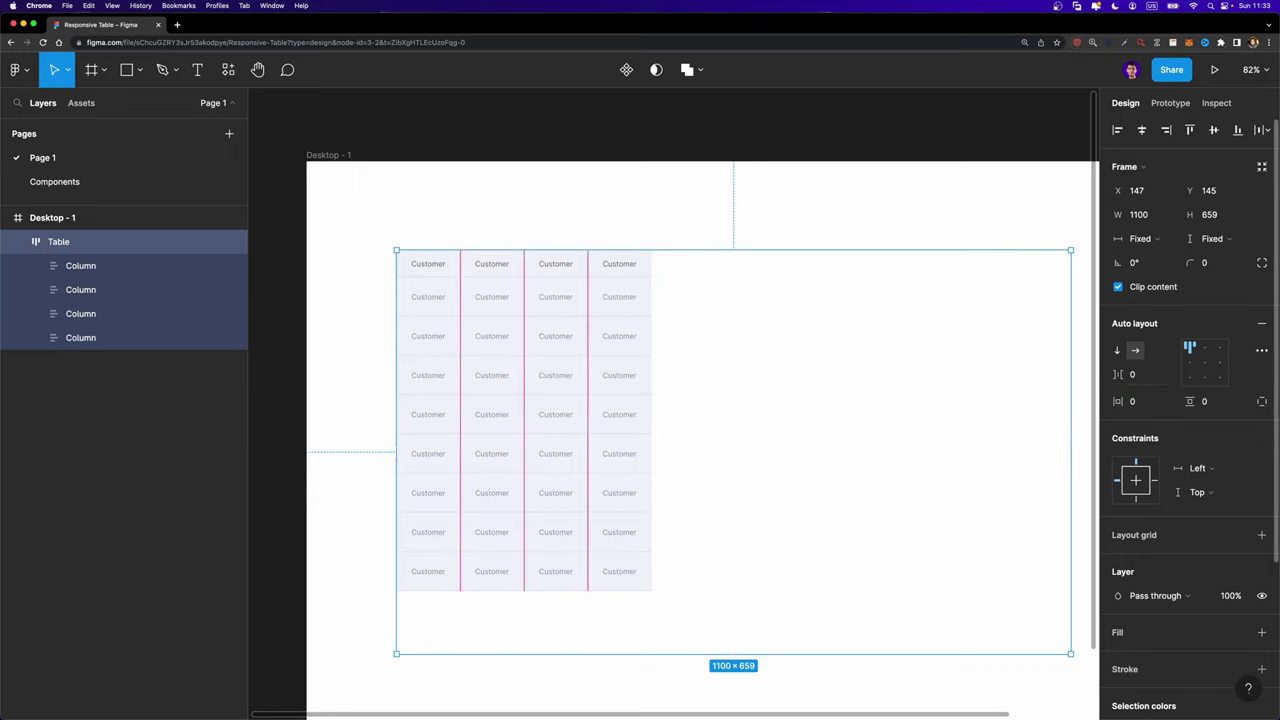
- Select all four Columns inside the Table and set their horizontal resizing to Fill container
scroll(895, 354, "right", 3)
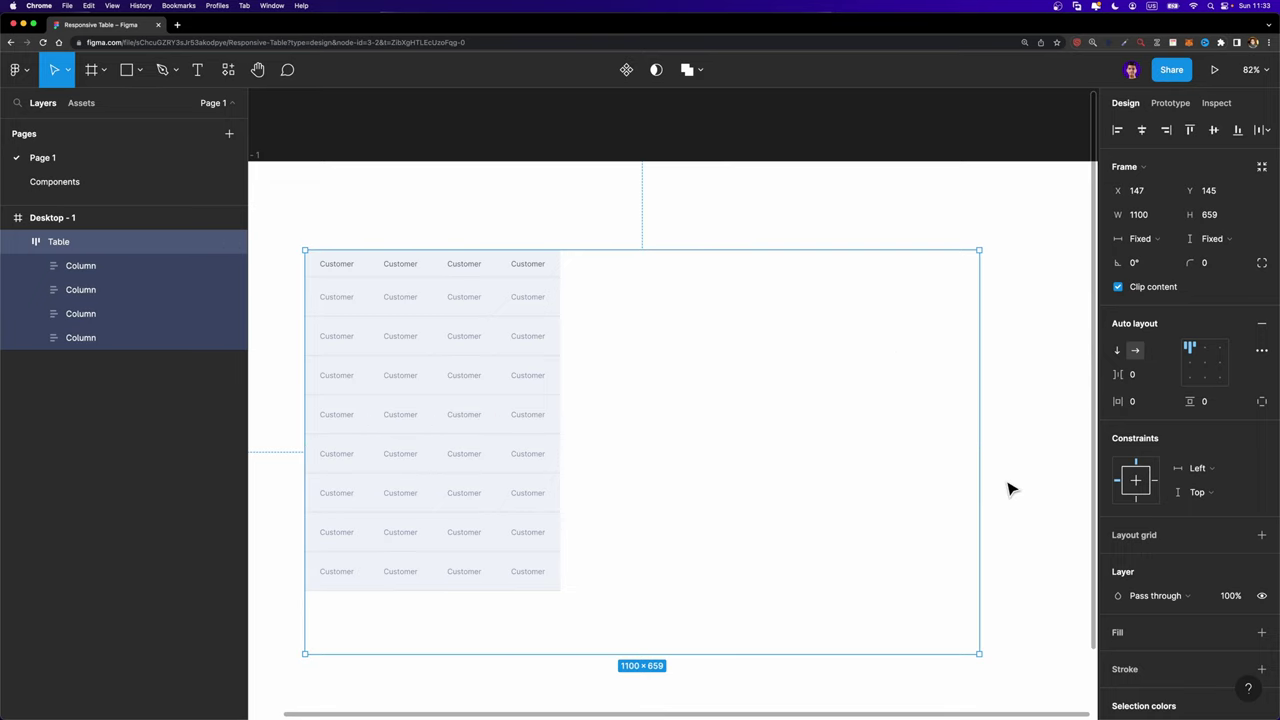
left_click(146, 269)
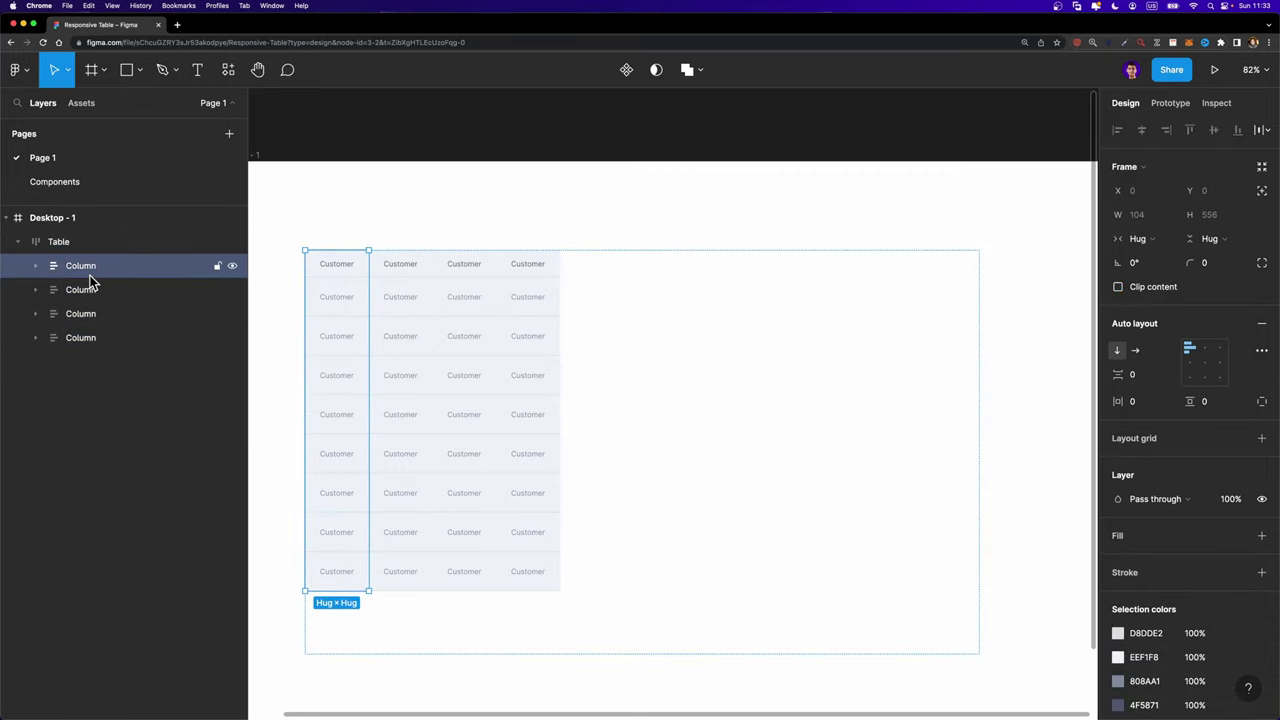
left_click(95, 247)
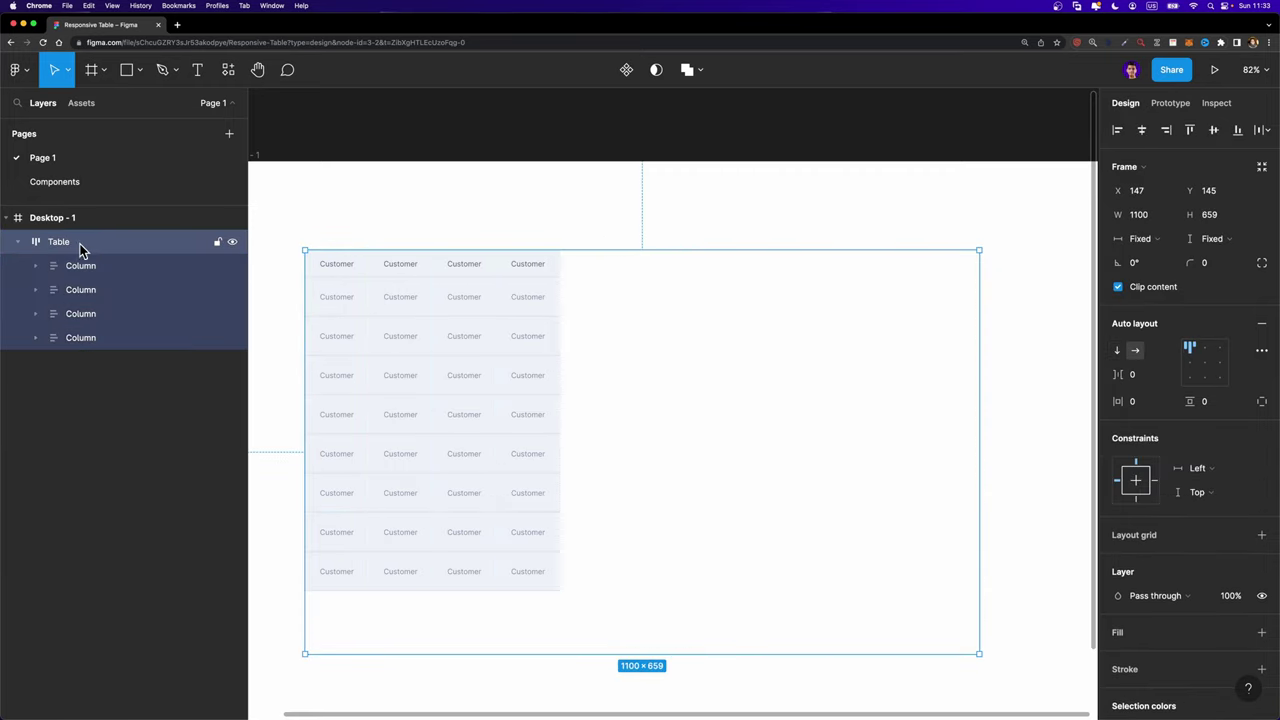
key("Return")
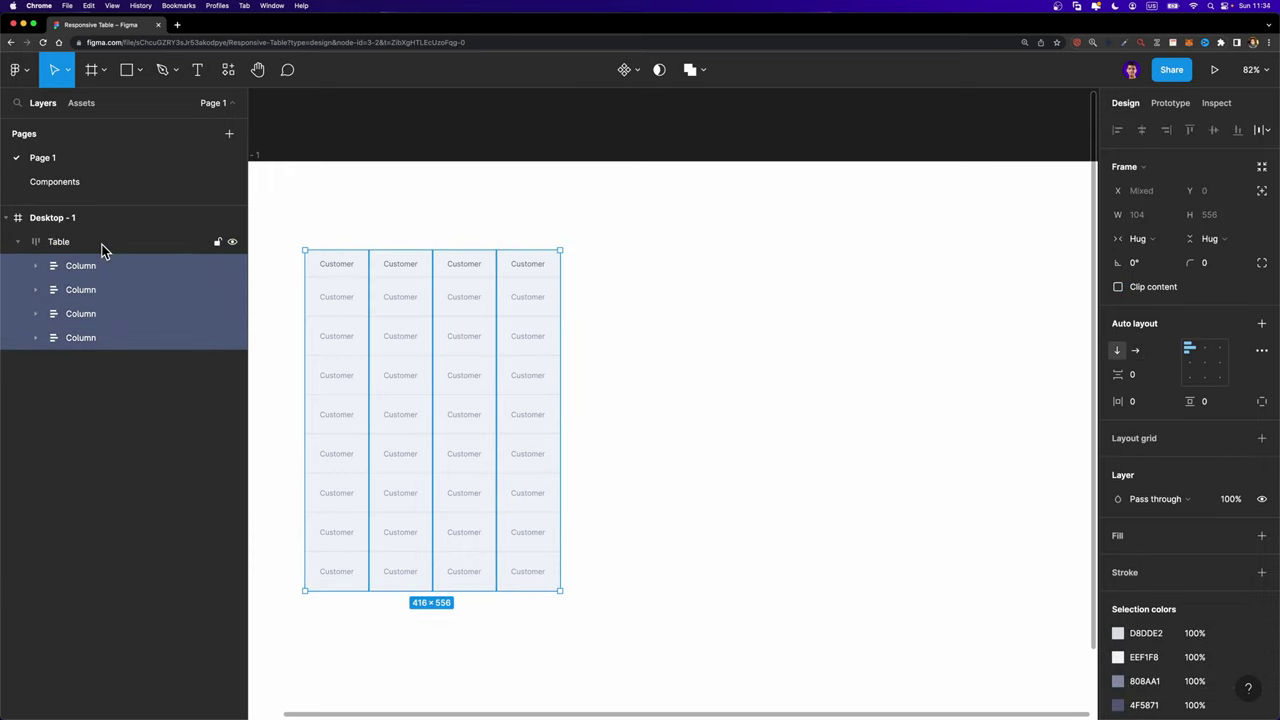
left_click(1137, 239)
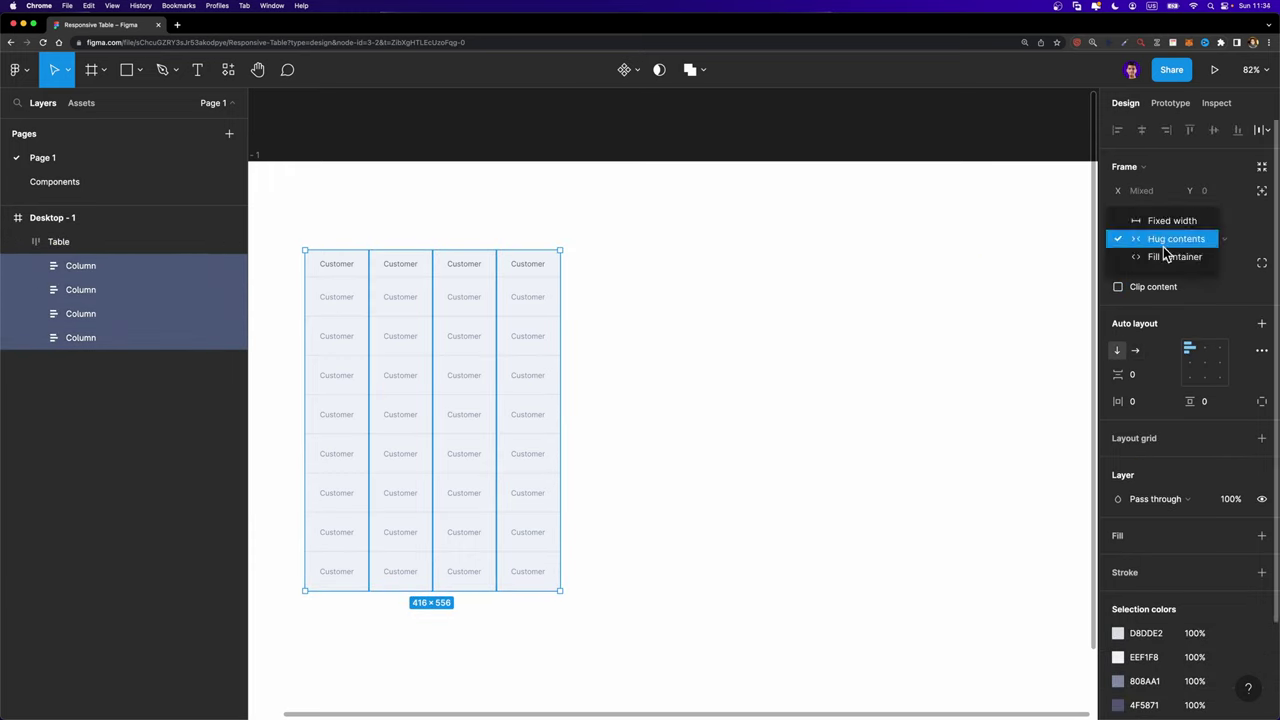
left_click(1165, 258)
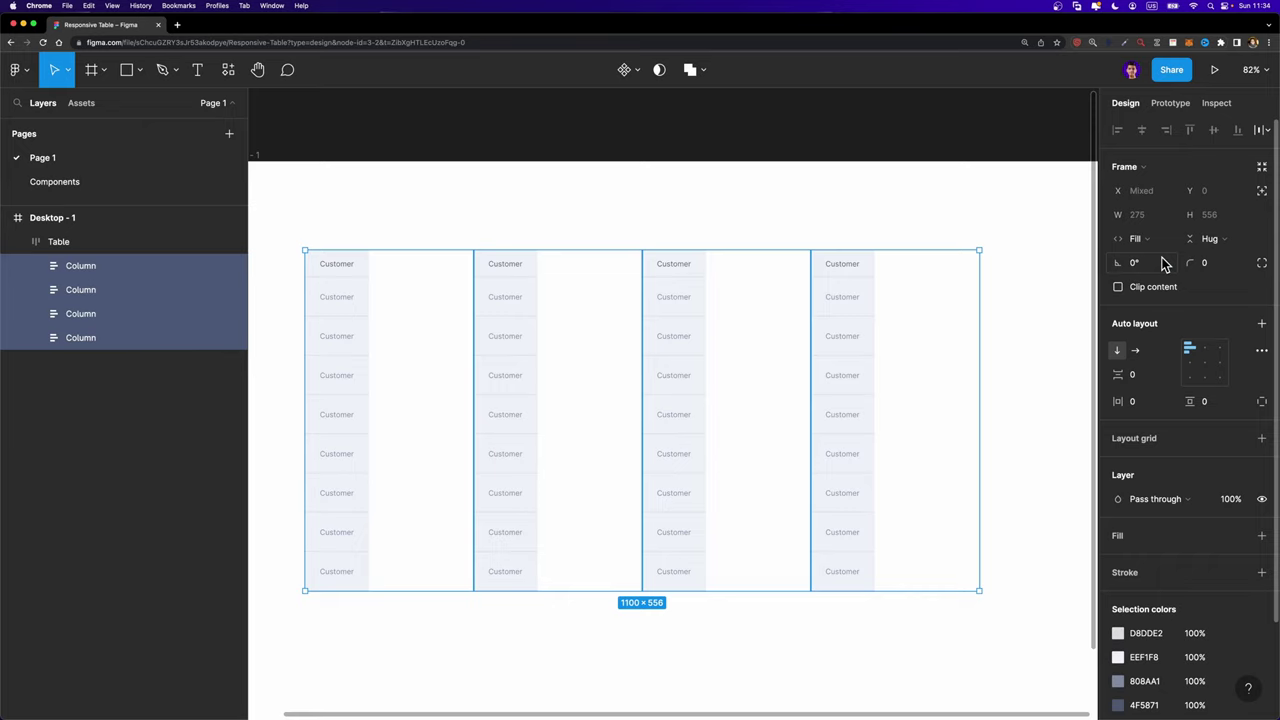
- Select every Header Cell and Item Cell inside the Columns and set their horizontal resizing to Fill container
key("Return")
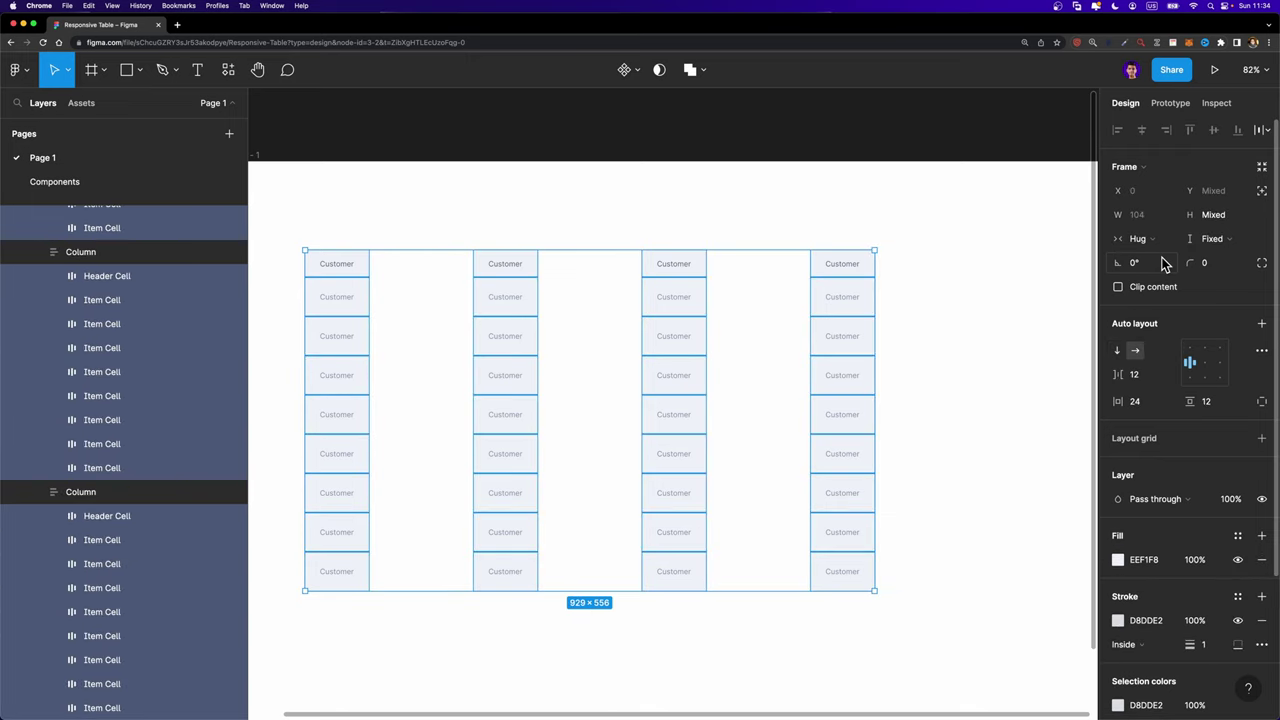
left_click(1145, 241)
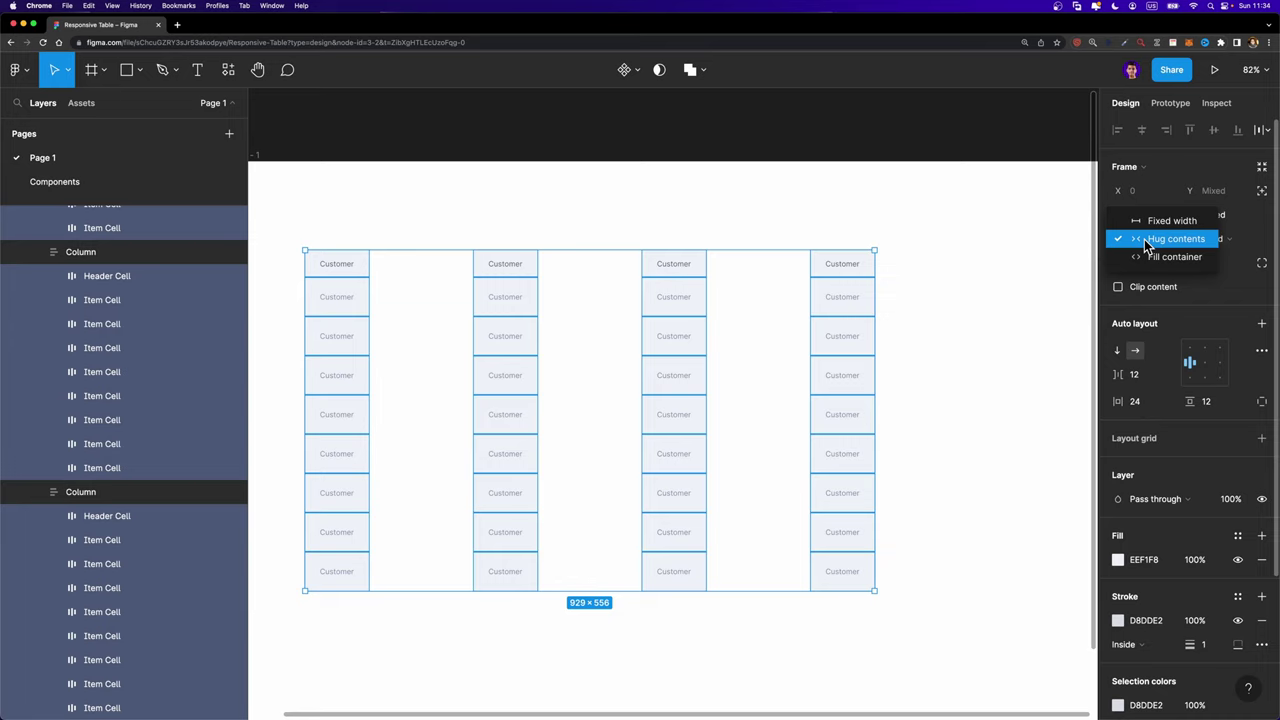
left_click(1149, 255)
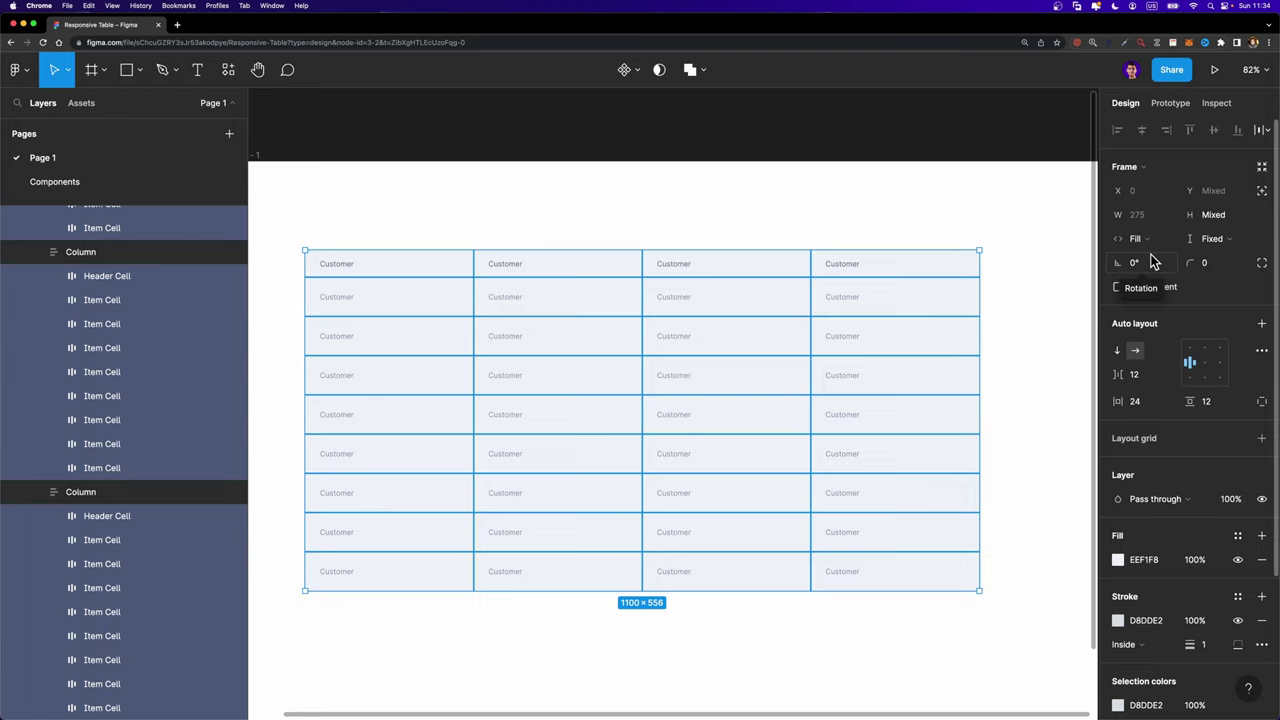
- Select the Customer text layers in all cells and set their horizontal resizing to Fill container
key("Return")
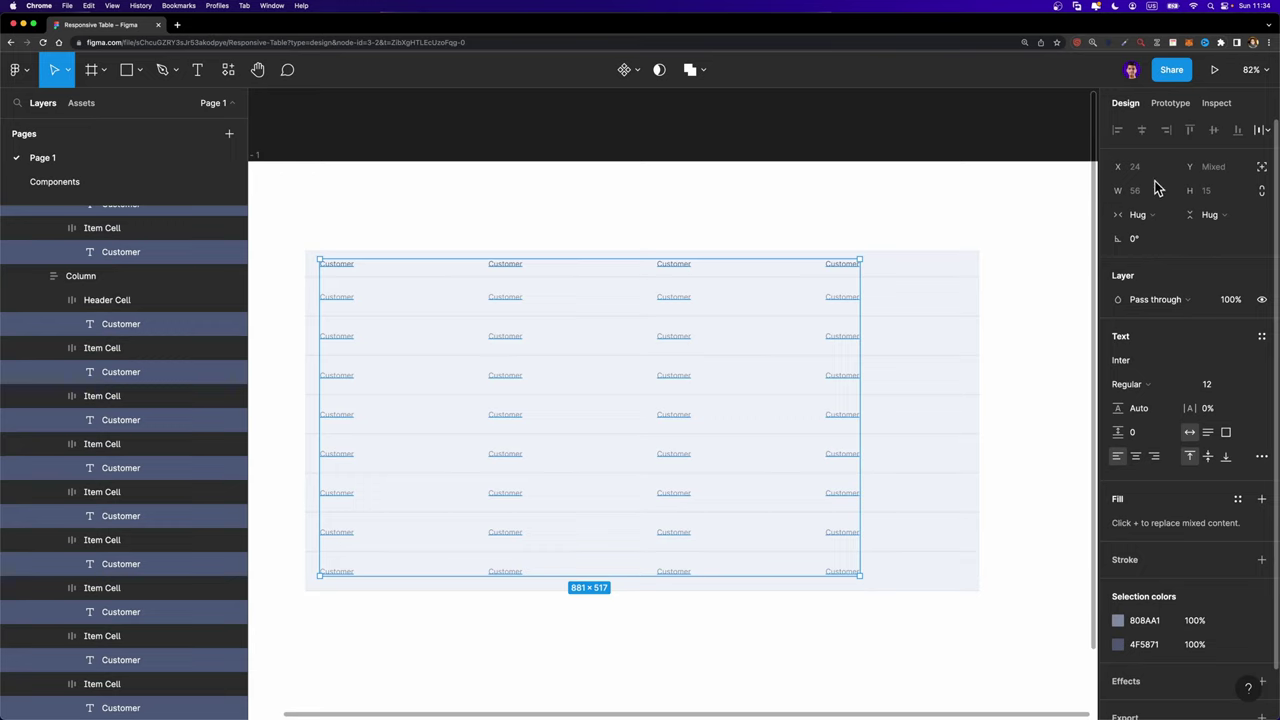
left_click(1150, 216)
left_click(1153, 234)
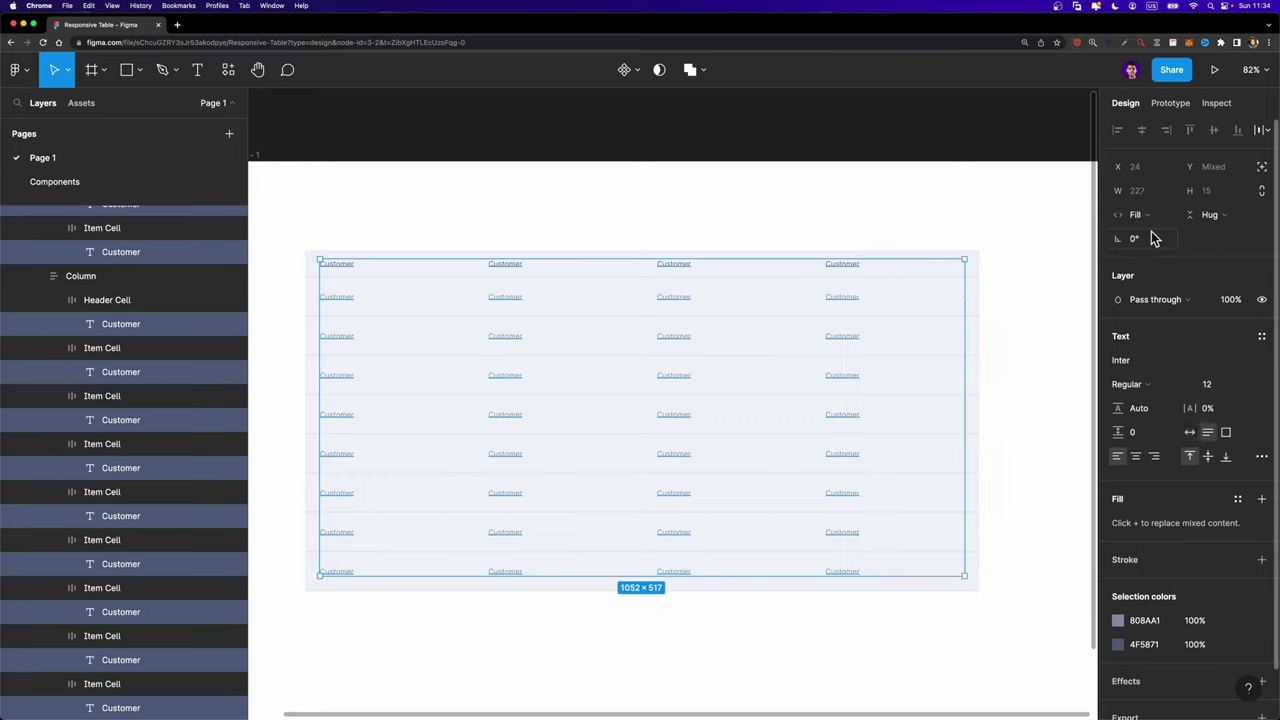
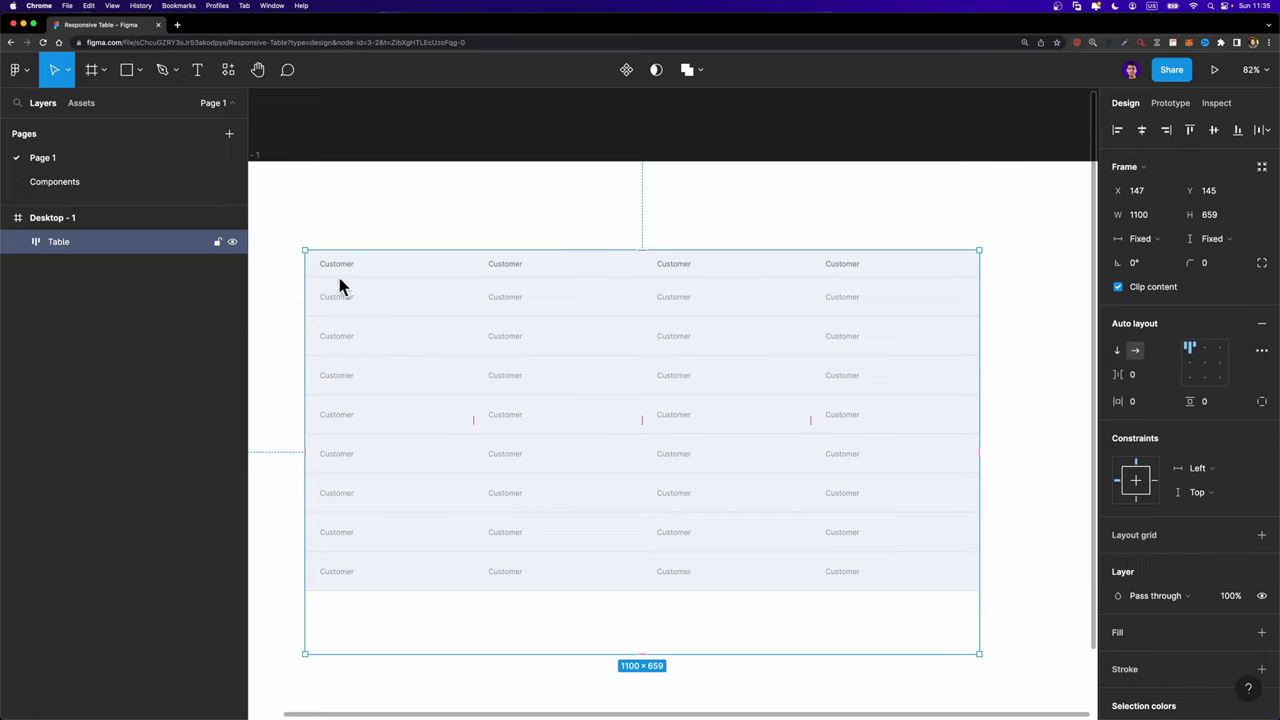
- Set the Table frame's vertical resizing to Hug contents
left_click(60, 242, "shift")
left_click(70, 249)
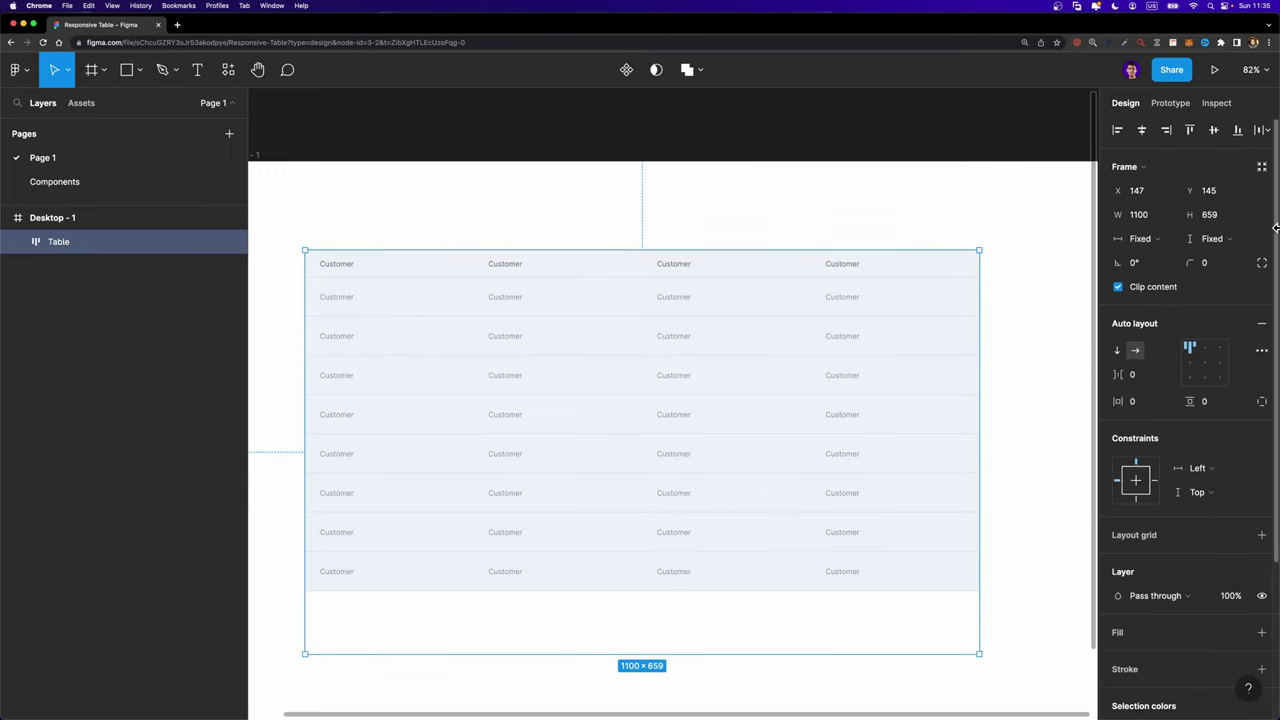
left_click(1219, 247)
left_click(1213, 257)
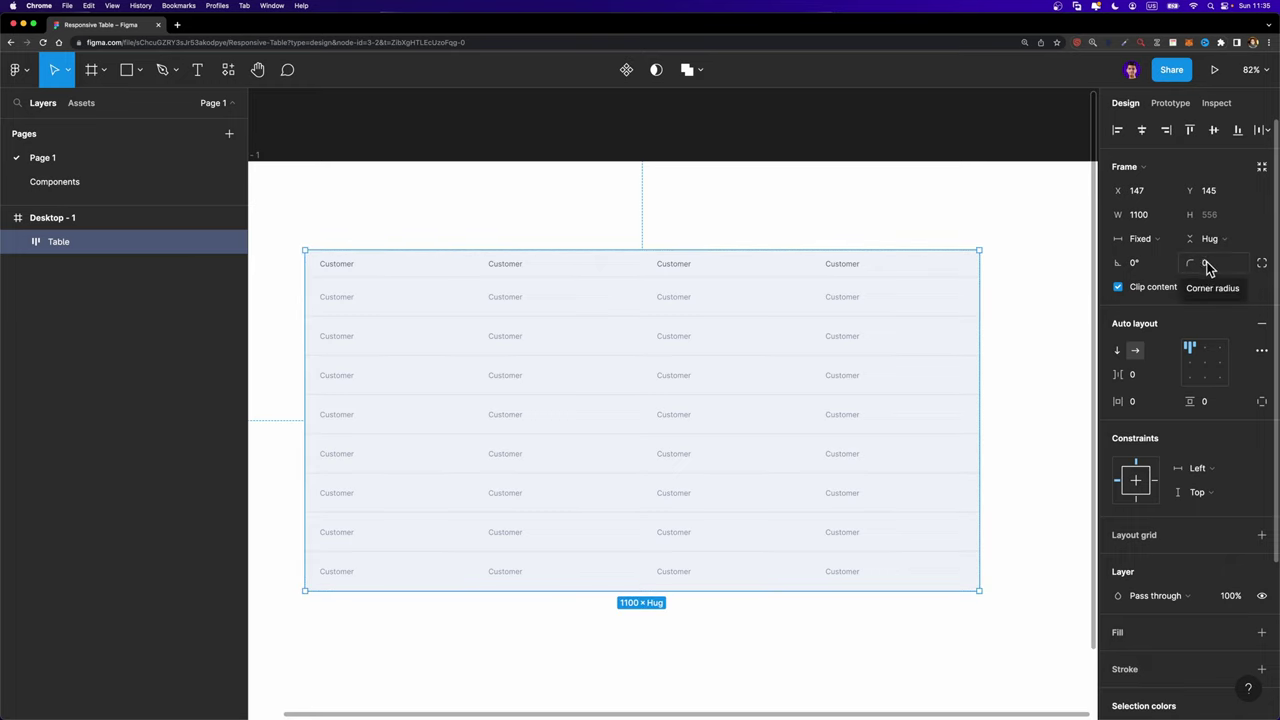
- Round the Table frame's corners with a corner radius of 12
left_click(1221, 269)
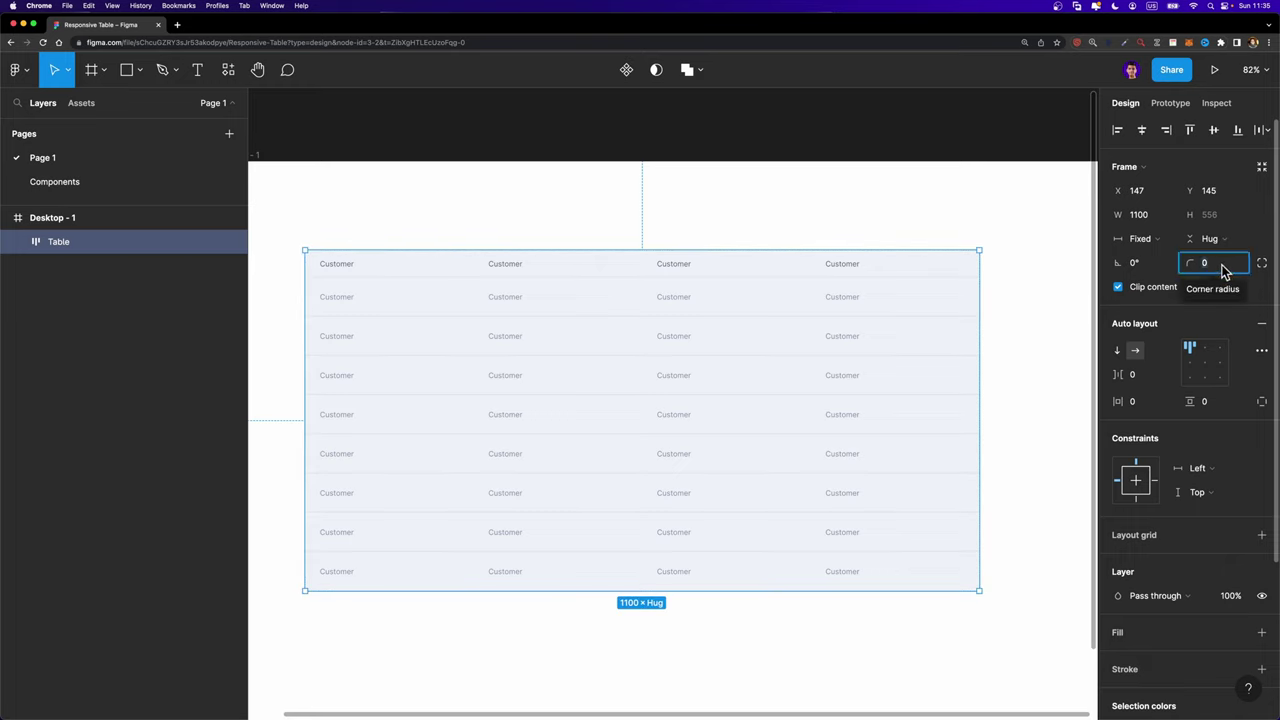
type("12")
key("Return")
scroll(957, 291, "left", 1)
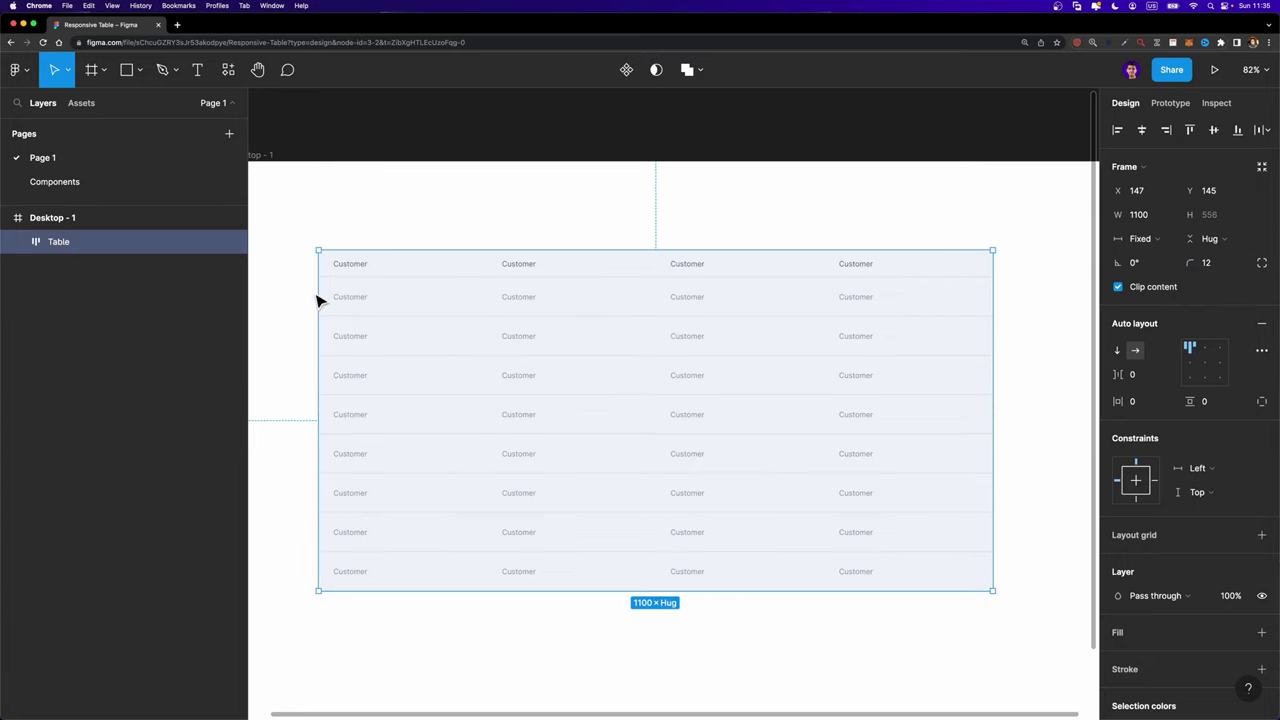
- Add an inside stroke with the color D8DDE2 to the Table frame
scroll(1174, 466, "down", 4)
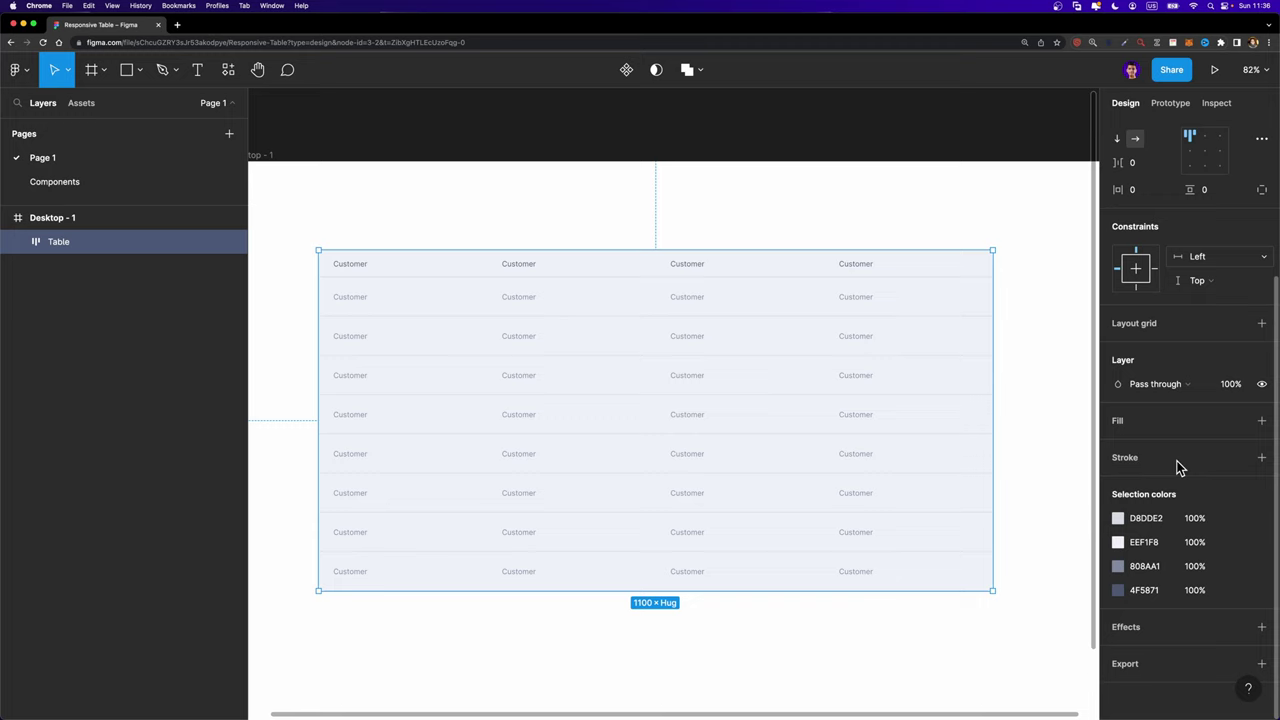
left_click(1261, 457)
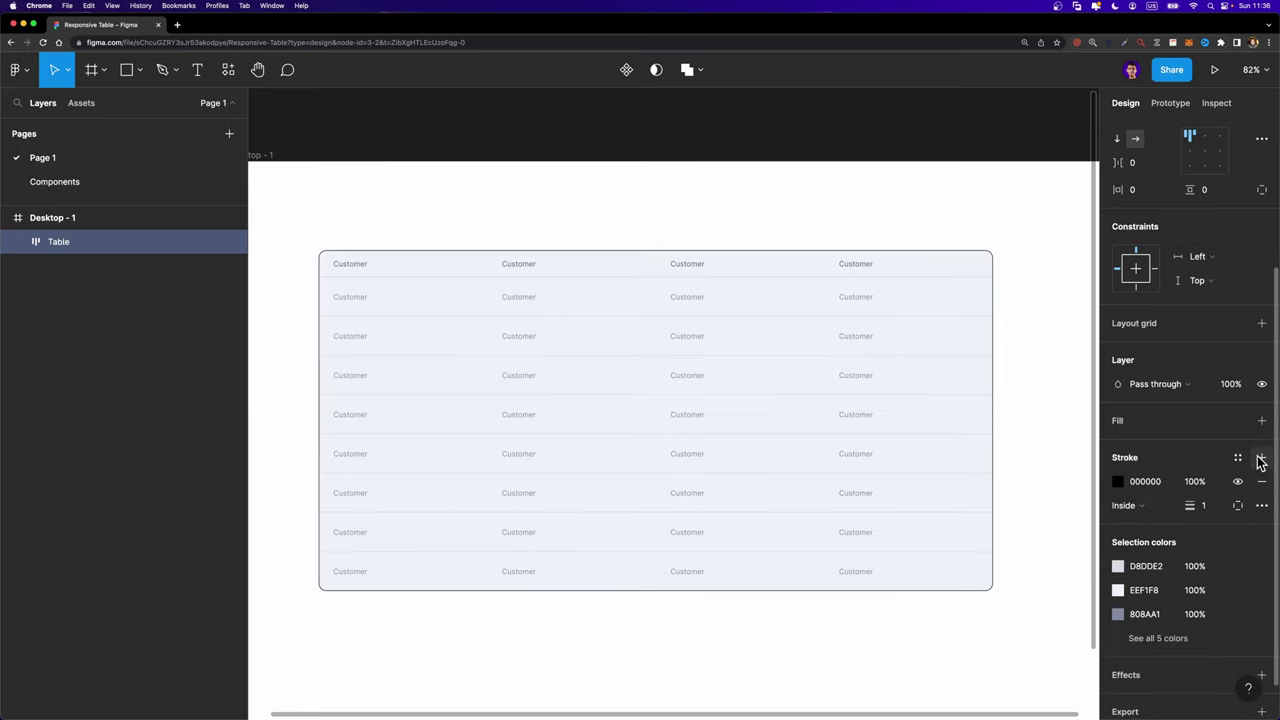
left_click(1145, 433)
scroll(928, 296, "up", 2)
scroll(928, 296, "up", 3)
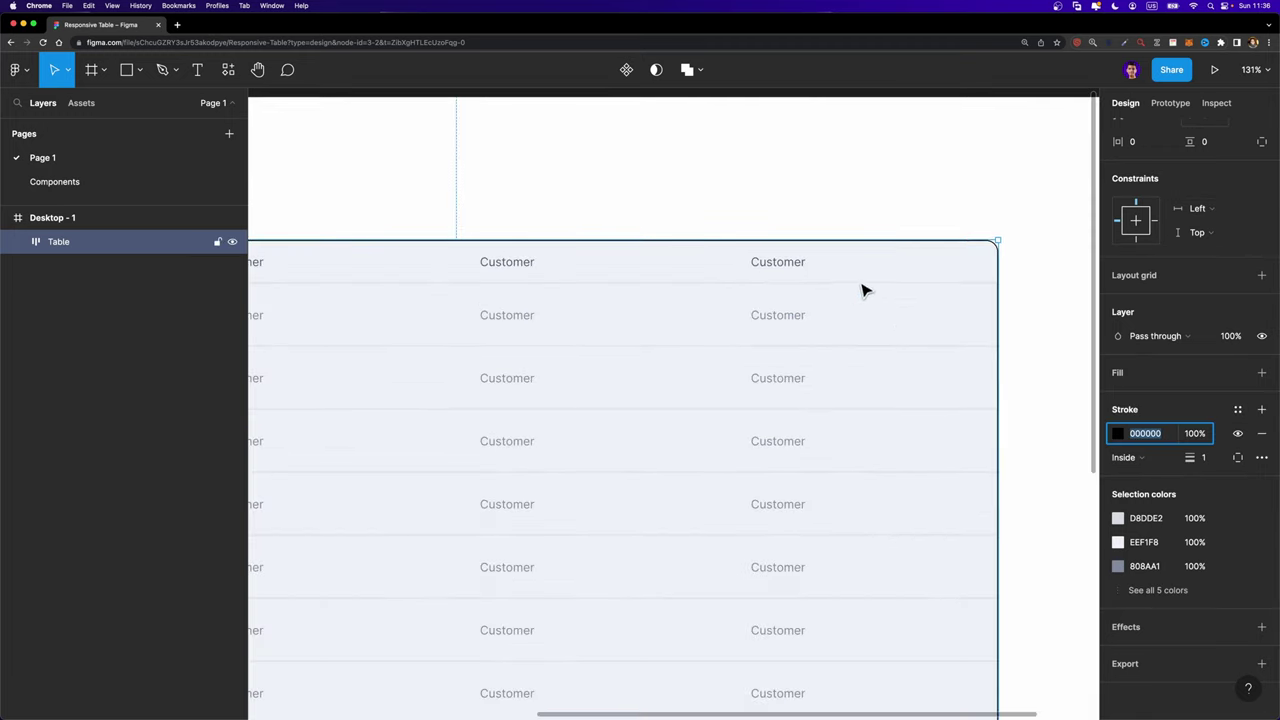
type("D8DDE2")
key("Return")
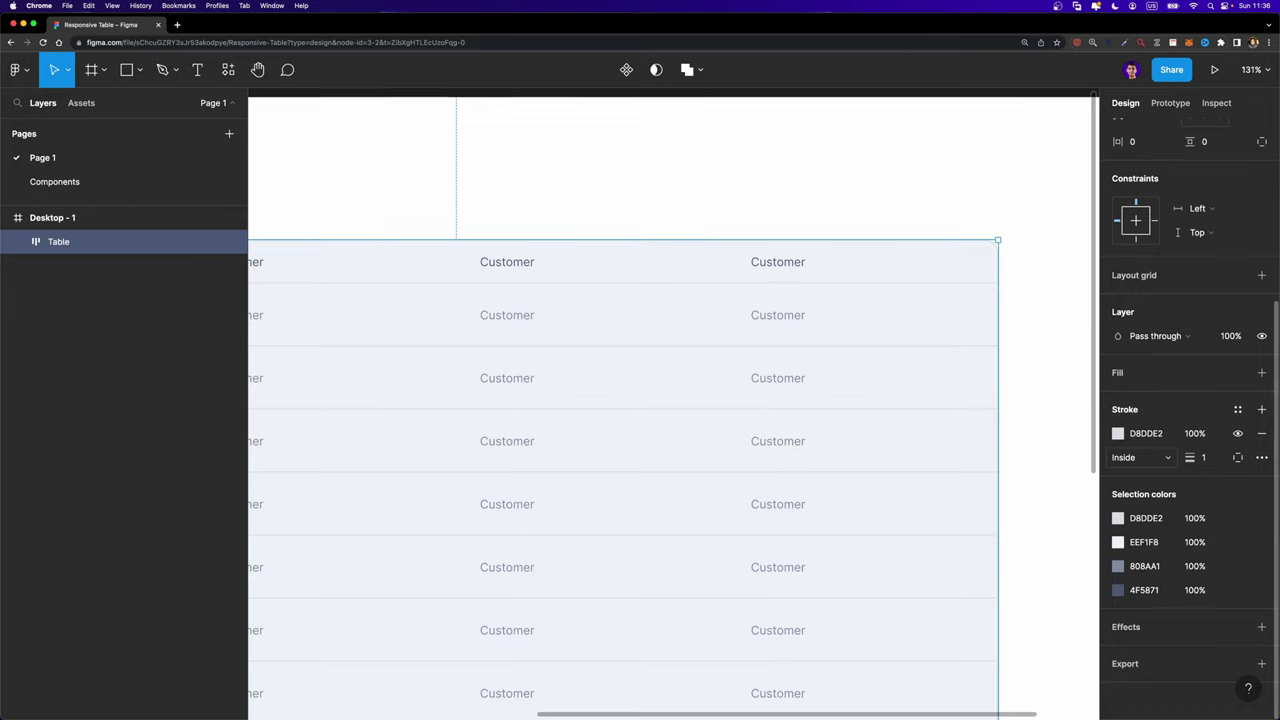
scroll(1063, 440, "down", 4)
left_click(1063, 442)
scroll(1063, 442, "down", 3)
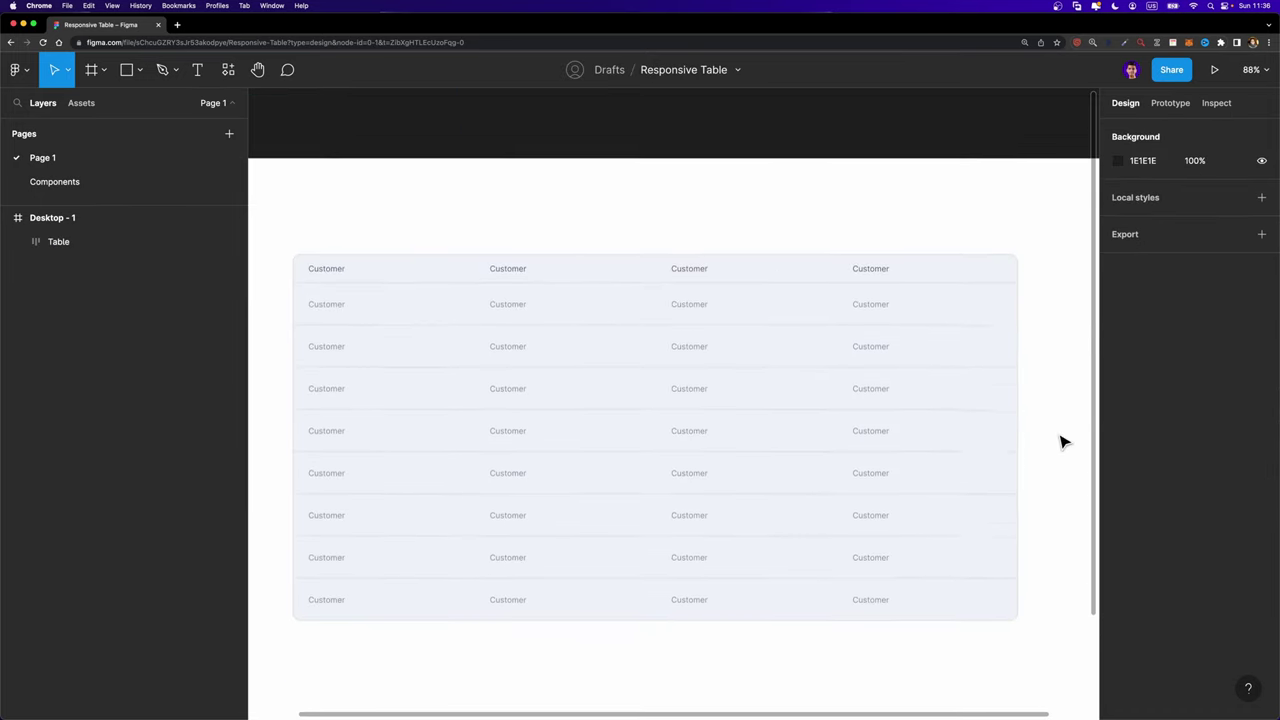
scroll(1063, 442, "left", 1)
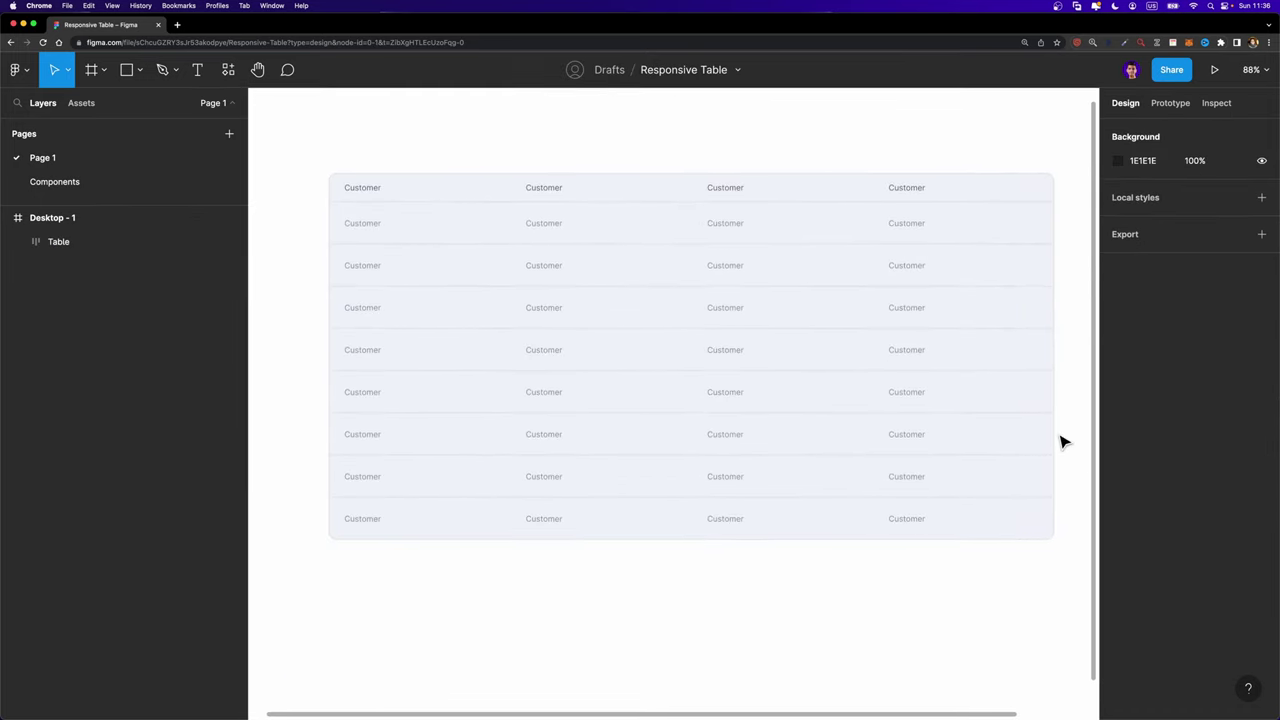
scroll(830, 400, "down", 2)
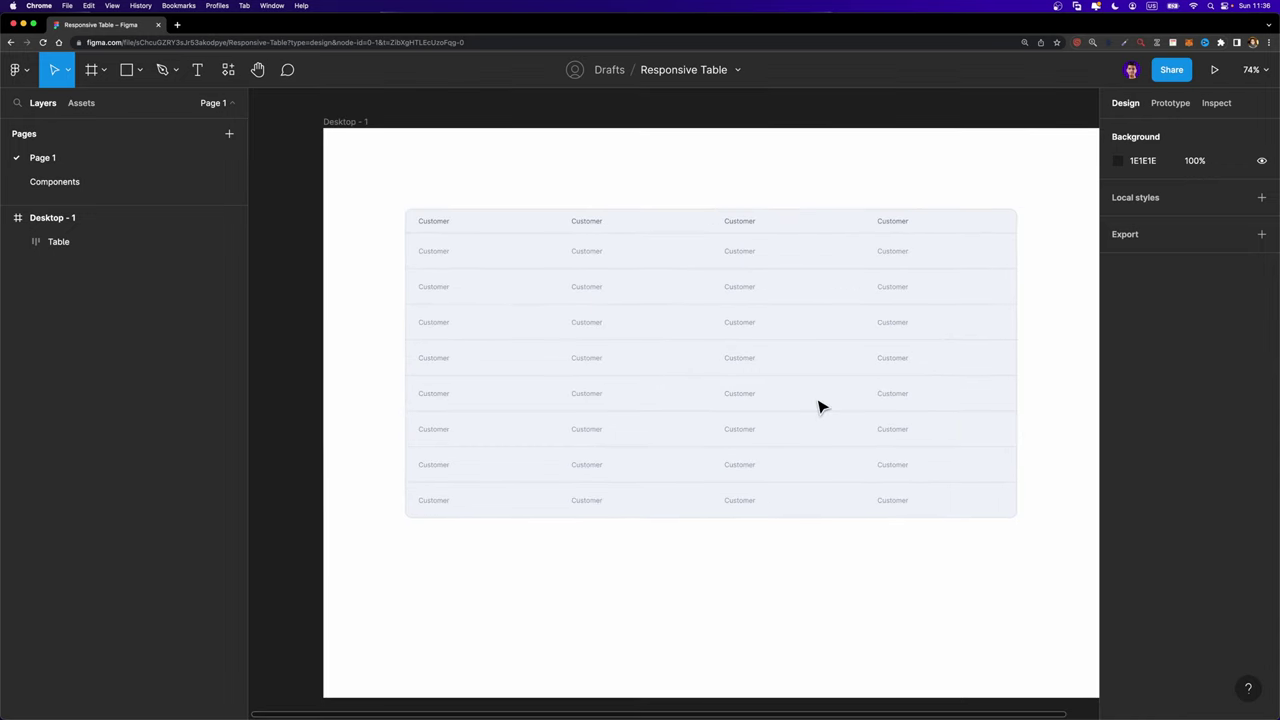
- Move the Table frame to X 181, Y 184 within the Desktop - 1 frame
scroll(820, 407, "right", 2)
left_click(746, 334)
left_click_drag(746, 334, 770, 357)
- Try narrowing the Table frame to a width of 981, and undo the resize
scroll(770, 357, "left", 1)
left_click_drag(987, 327, 920, 349)
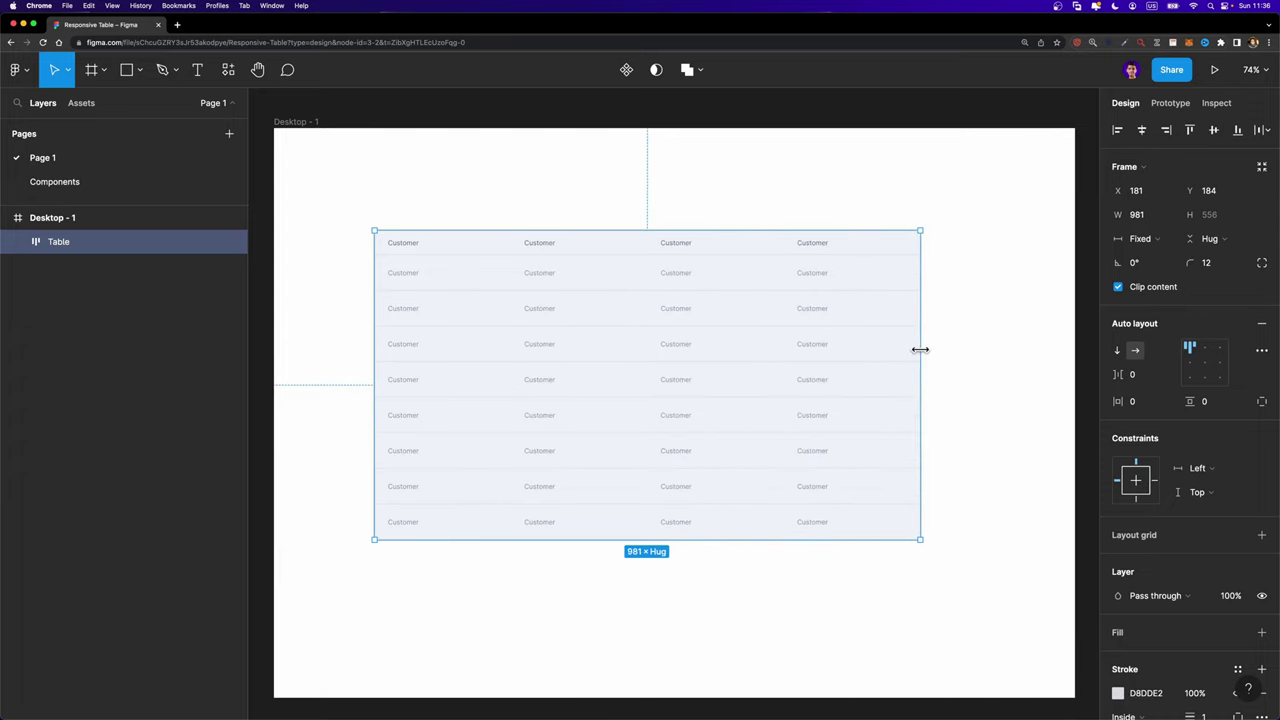
key("ctrl+z")
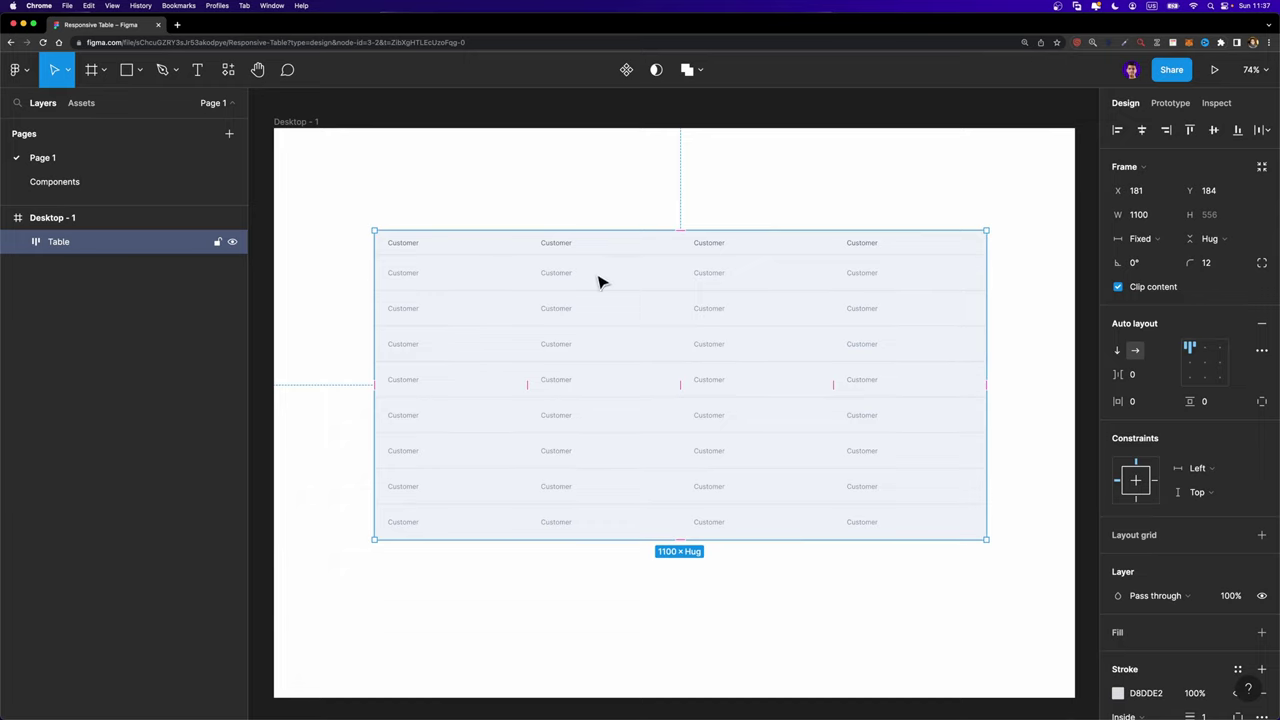
- Select the Item Cells in all four Columns, leaving out the Header Cells, and set their fill to FFFFFF
left_click(391, 277)
left_click(477, 274)
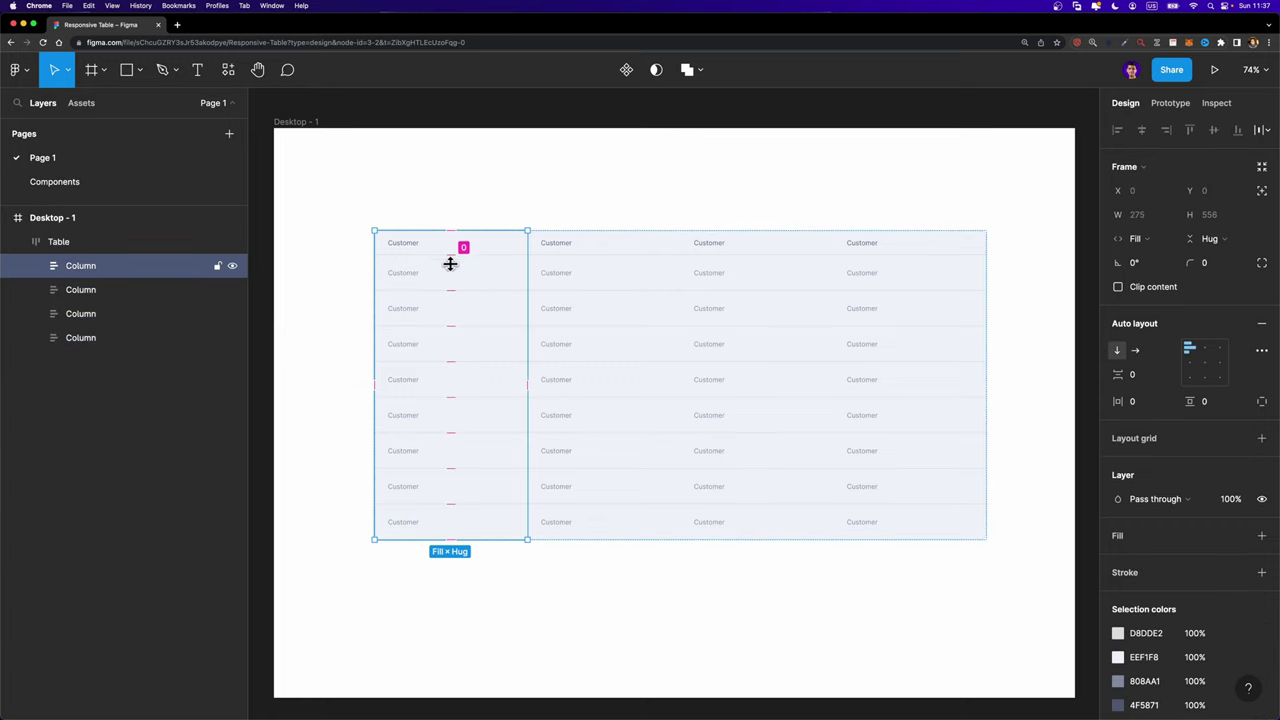
key("Escape")
left_click(129, 269)
left_click(104, 336, "shift")
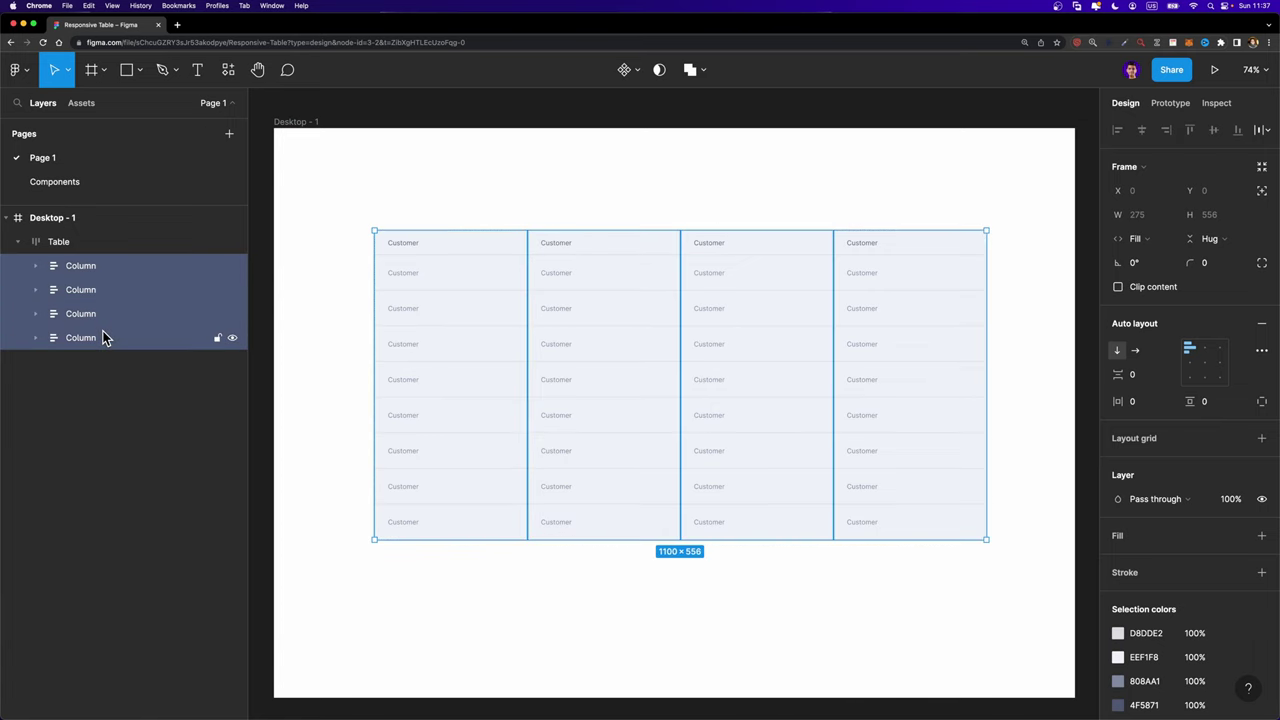
key("Return")
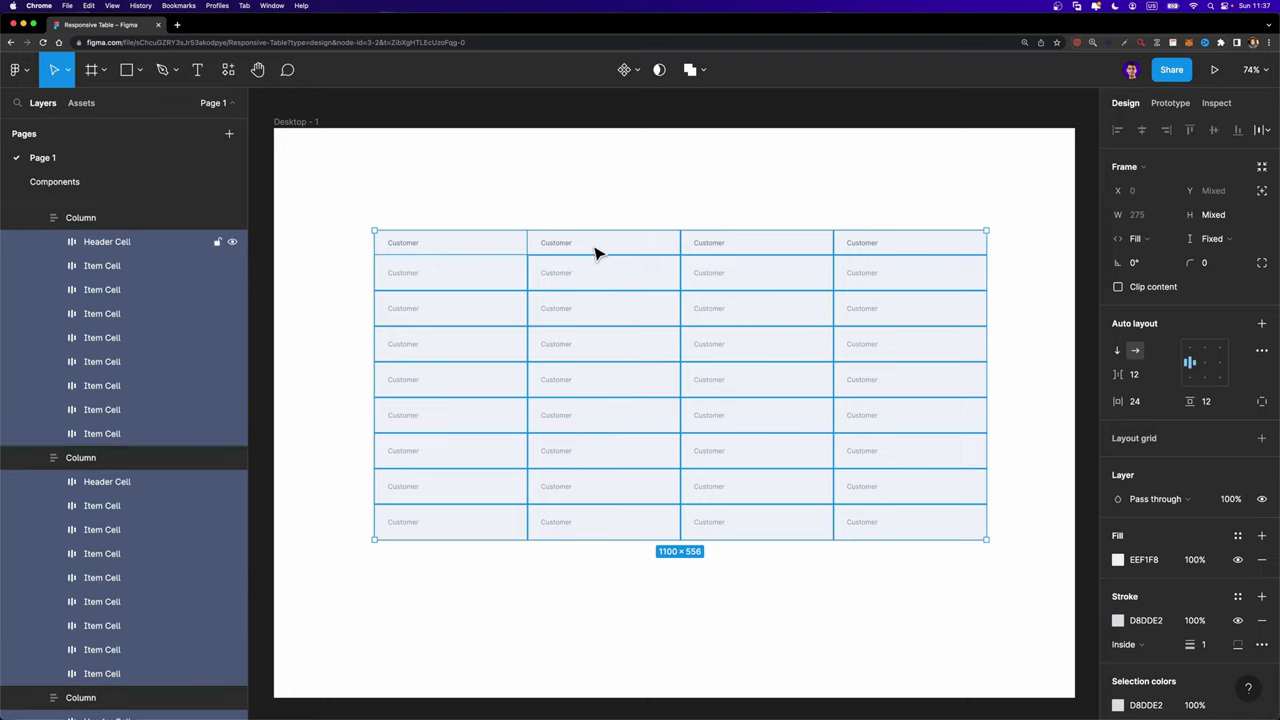
left_click(735, 256, "shift")
left_click(860, 254, "shift")
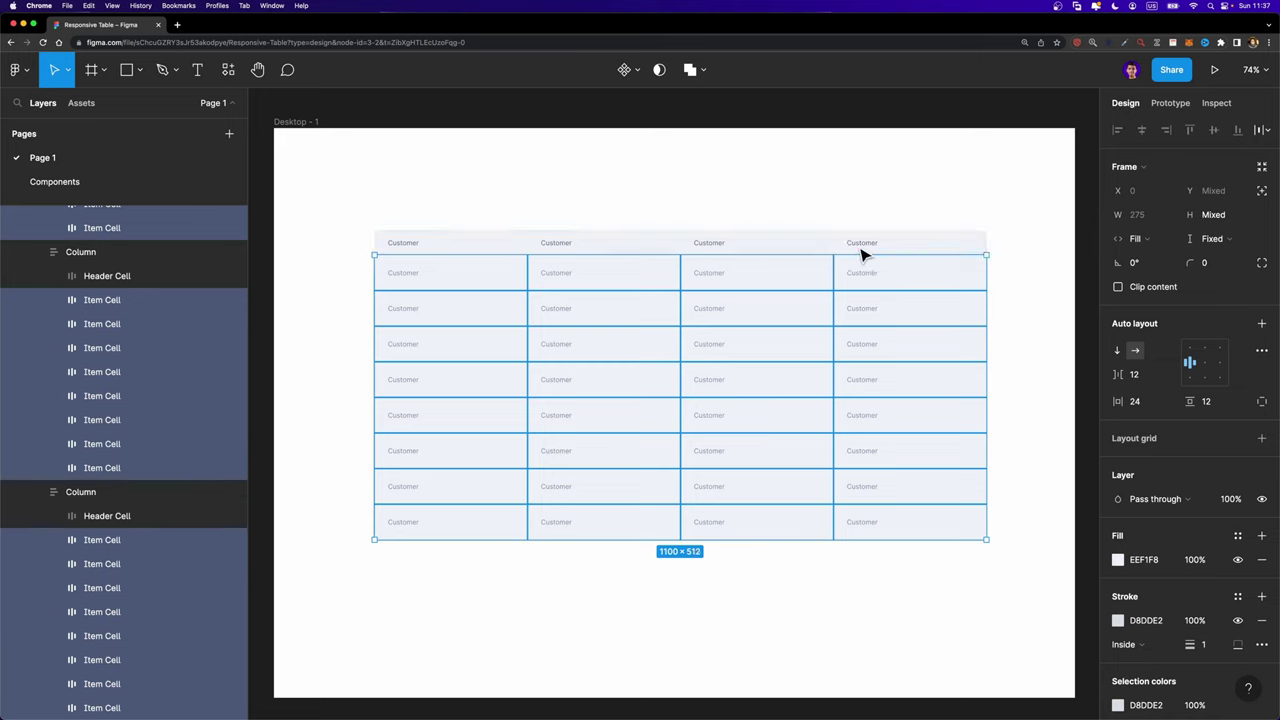
left_click(1118, 561)
left_click_drag(1051, 526, 894, 200)
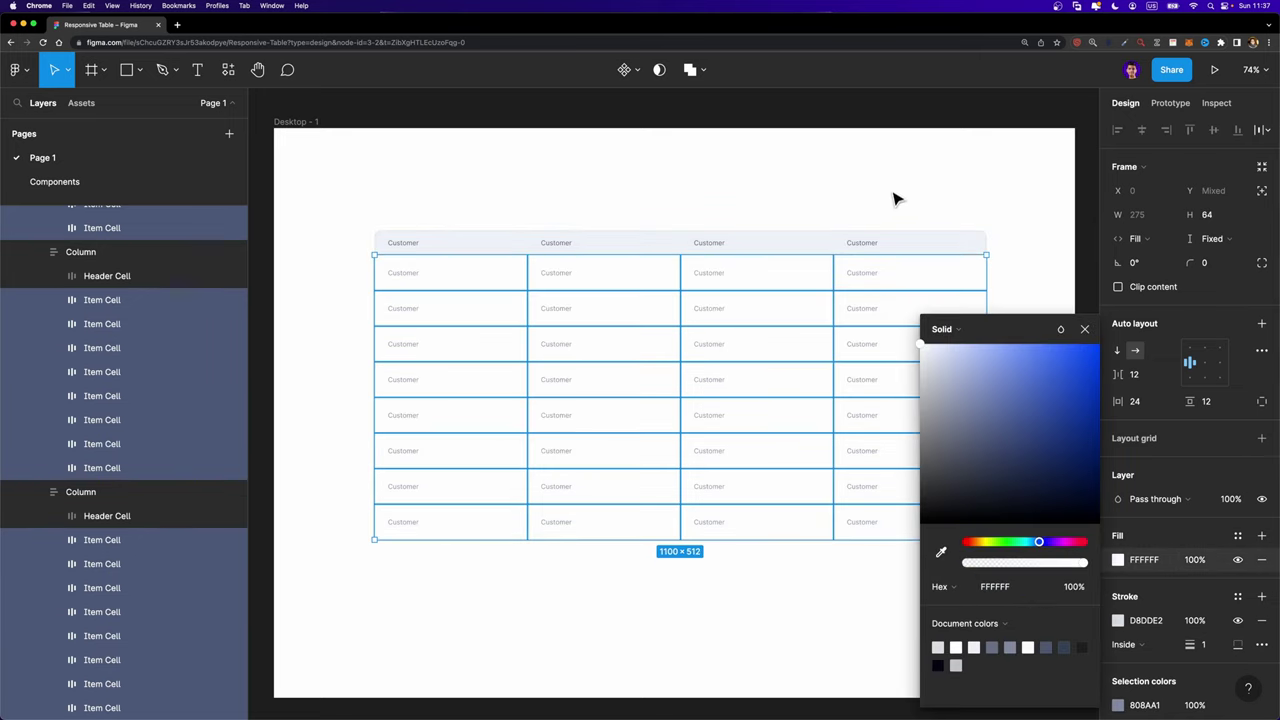
left_click(1022, 220)
scroll(957, 246, "right", 1)
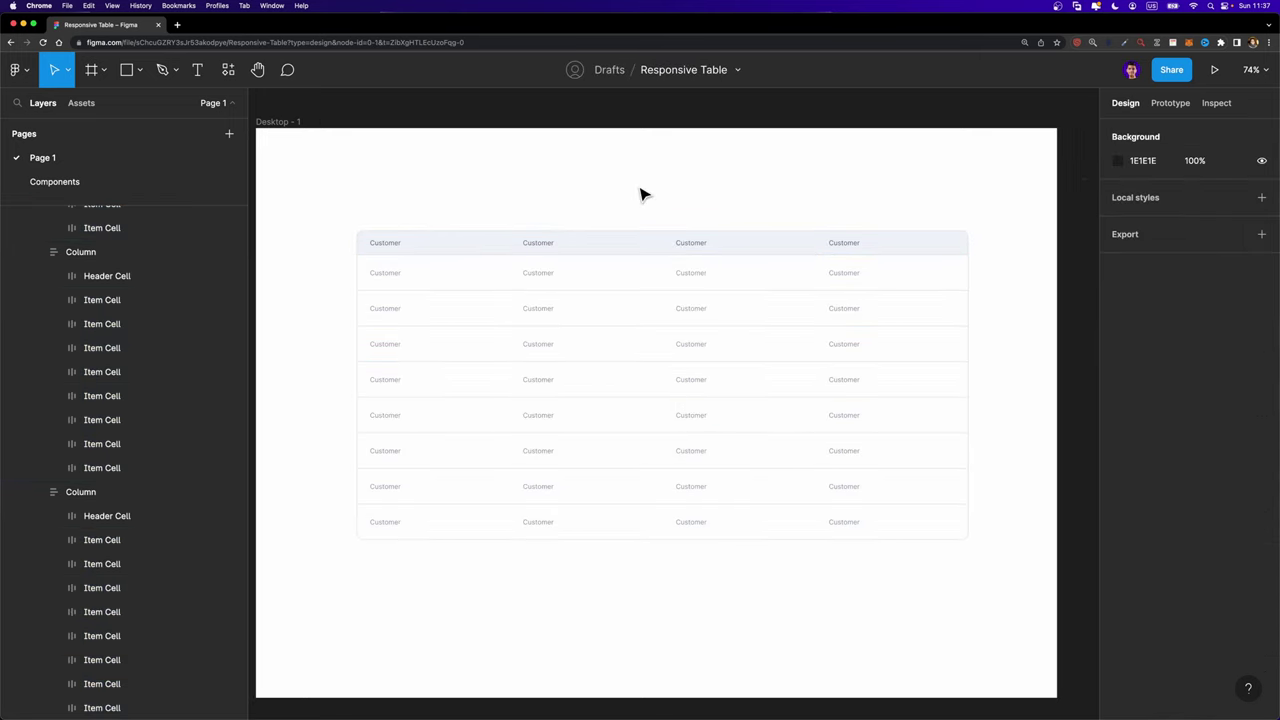
- Collapse all four Columns inside the Table in the layer tree
left_click(600, 285)
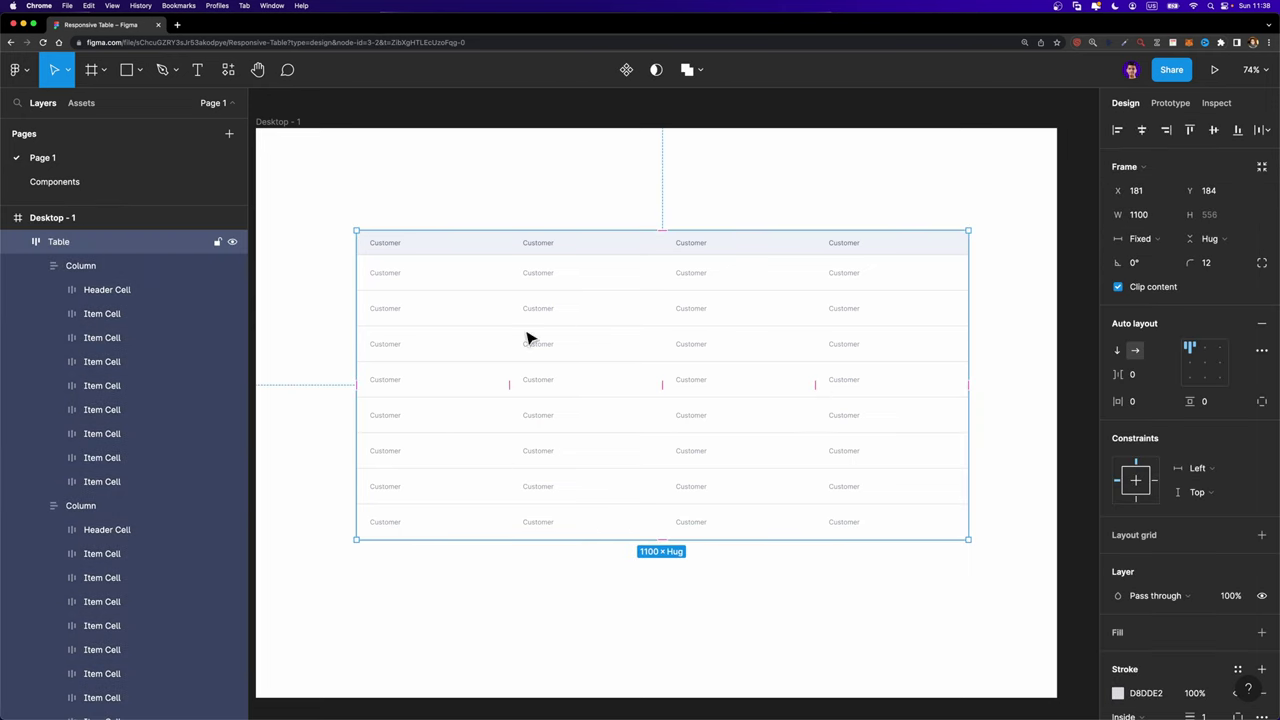
left_click(35, 265)
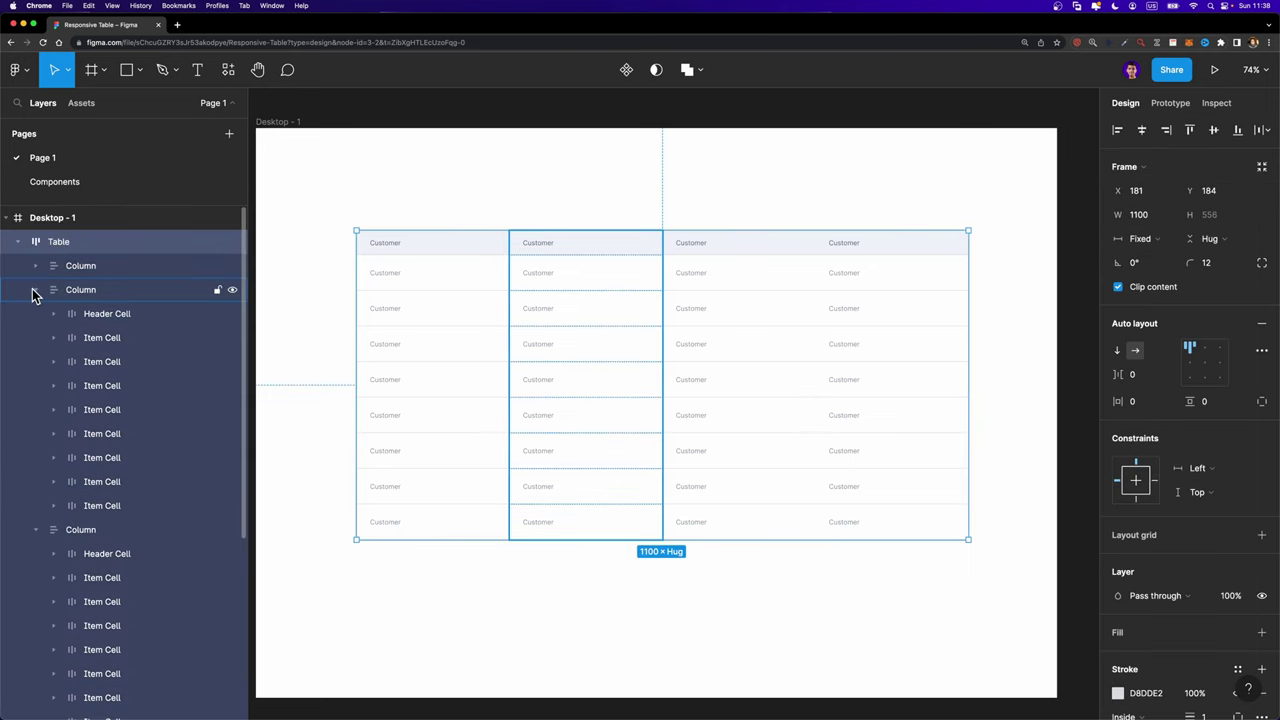
left_click(35, 289)
left_click(35, 314)
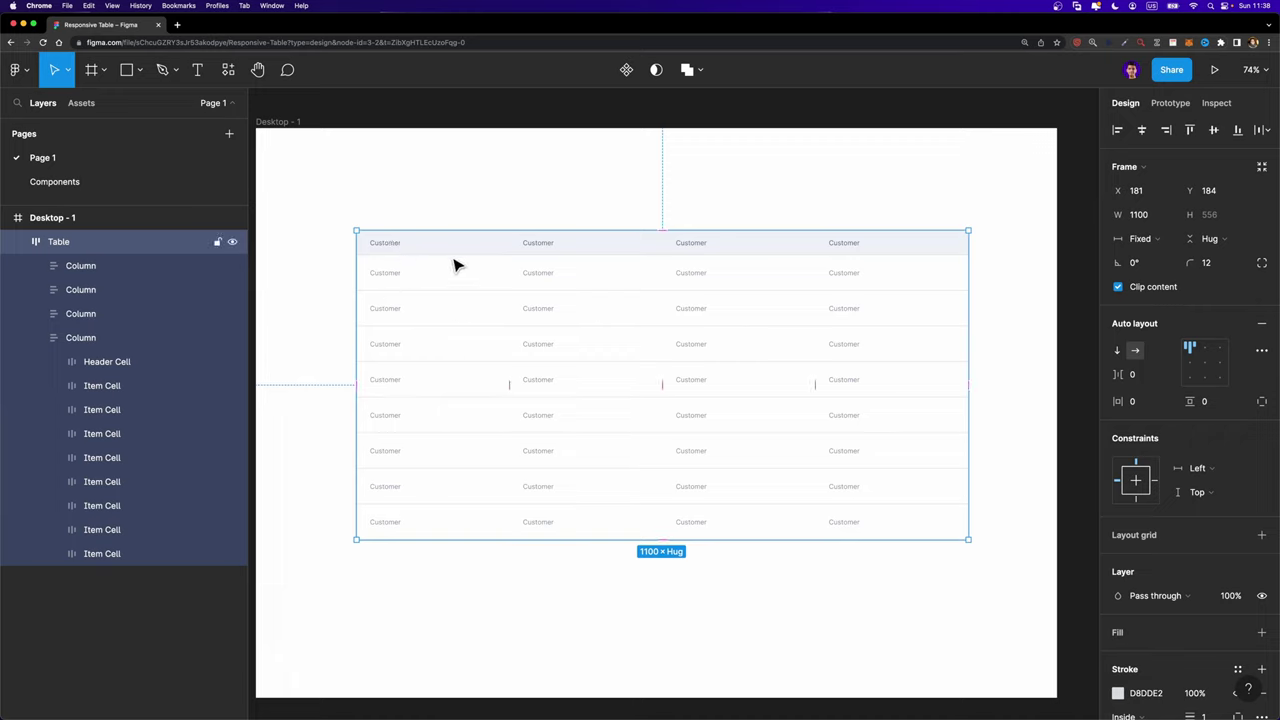
left_click(35, 337)
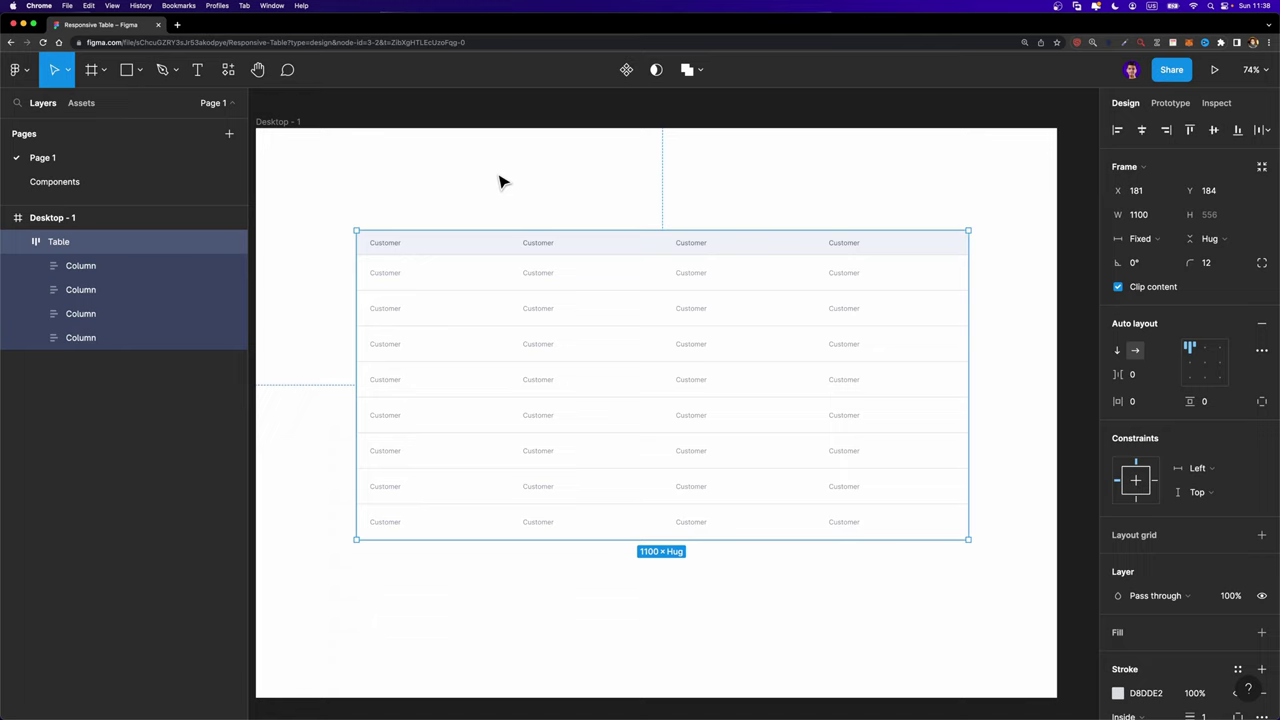
- Insert an instance of the local Checkbox component before the Customer text in the first column's Header Cell
scroll(340, 305, "up", 3)
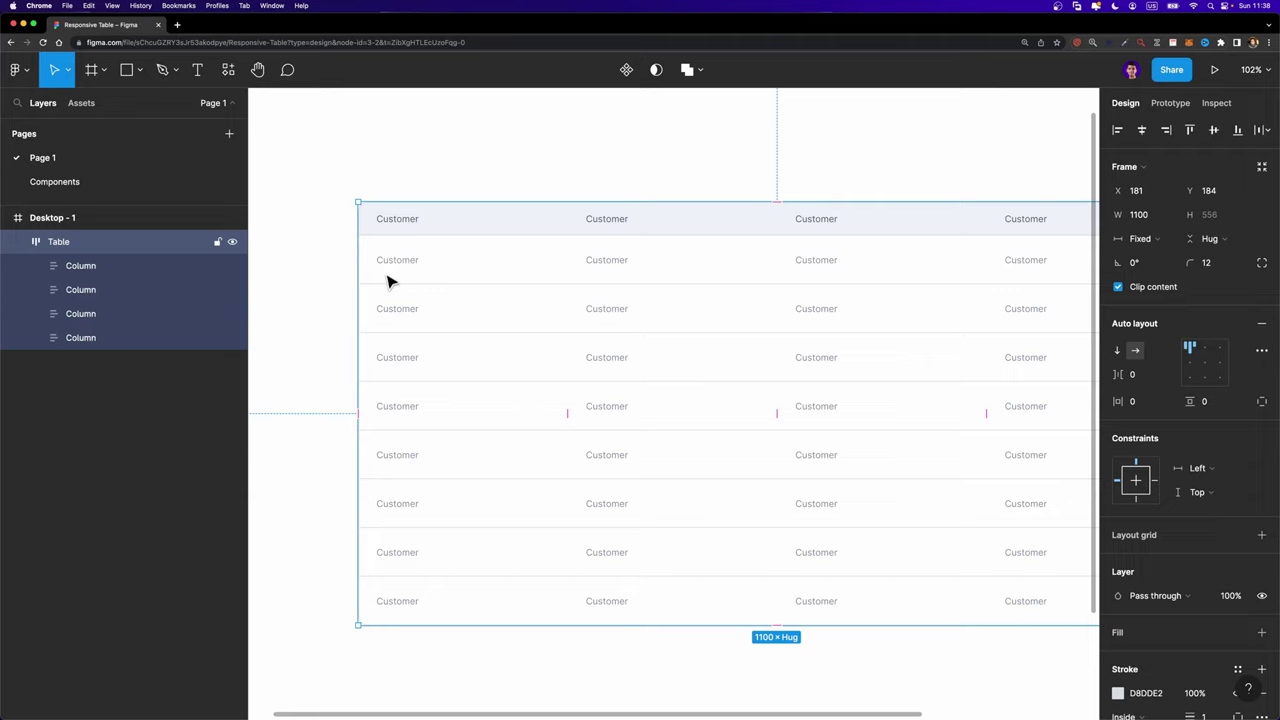
left_click(84, 103)
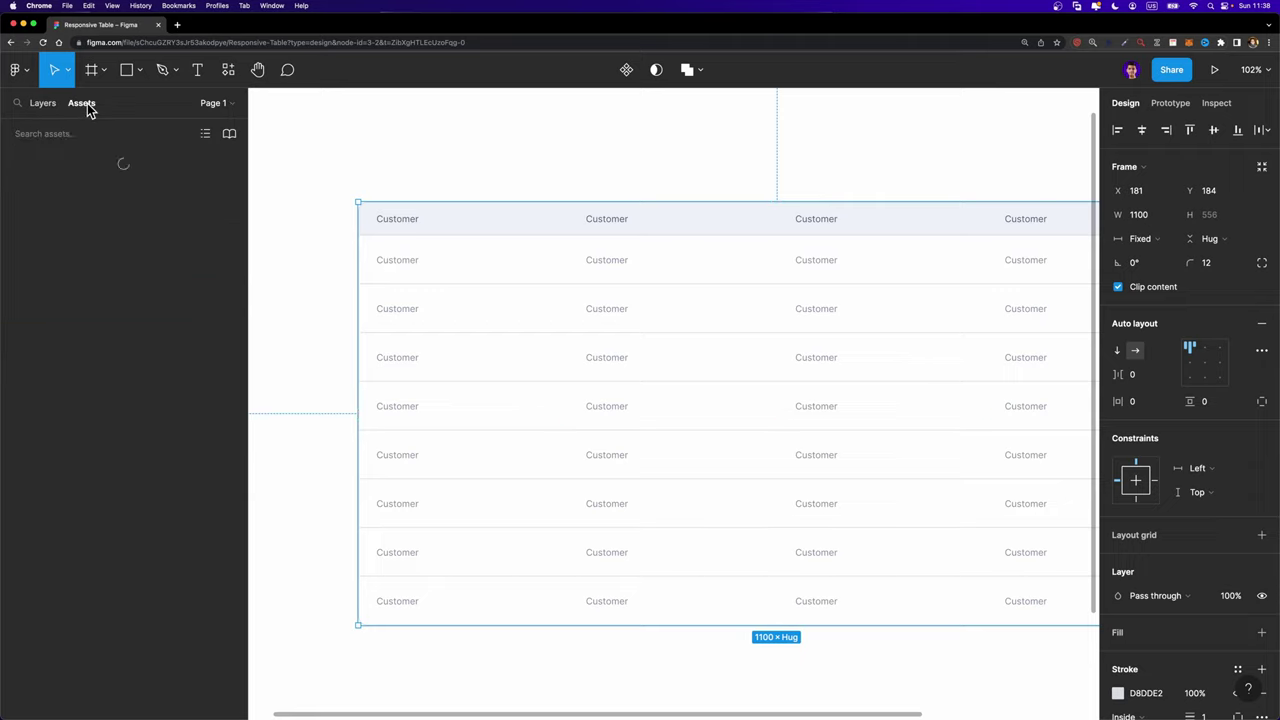
key("Escape")
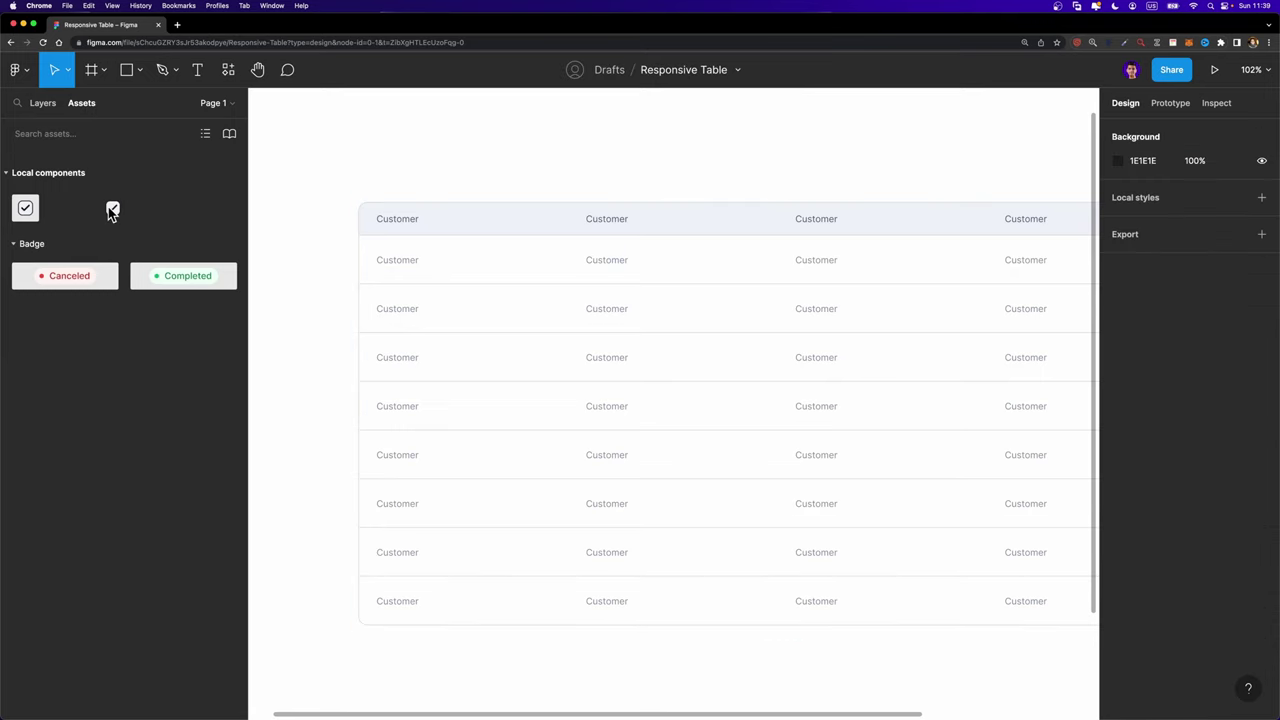
left_click_drag(166, 210, 368, 228)
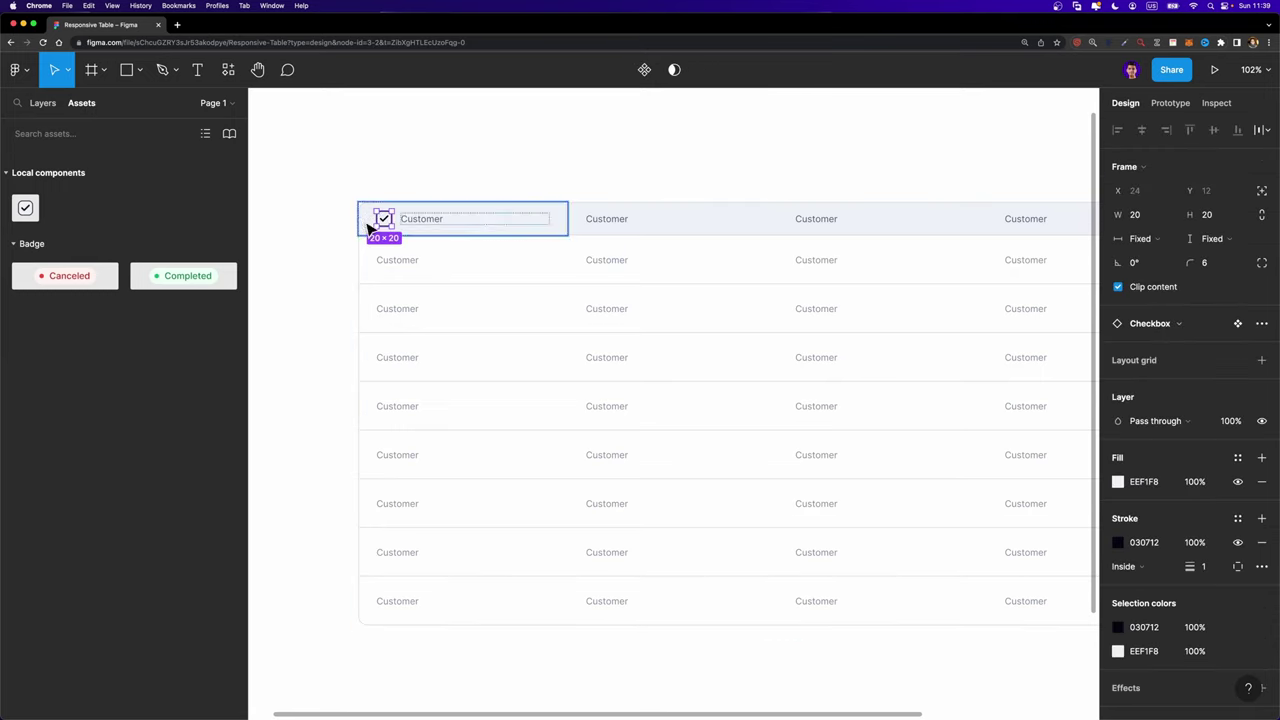
- Paste the Checkbox into all eight Item Cells of the first column and move it before the Customer text
left_click(435, 257)
left_click(437, 310, "shift")
left_click(435, 358, "shift")
left_click(442, 406, "shift")
left_click(455, 450, "shift")
left_click(478, 500, "shift")
left_click(478, 552, "shift")
left_click(478, 605, "shift")
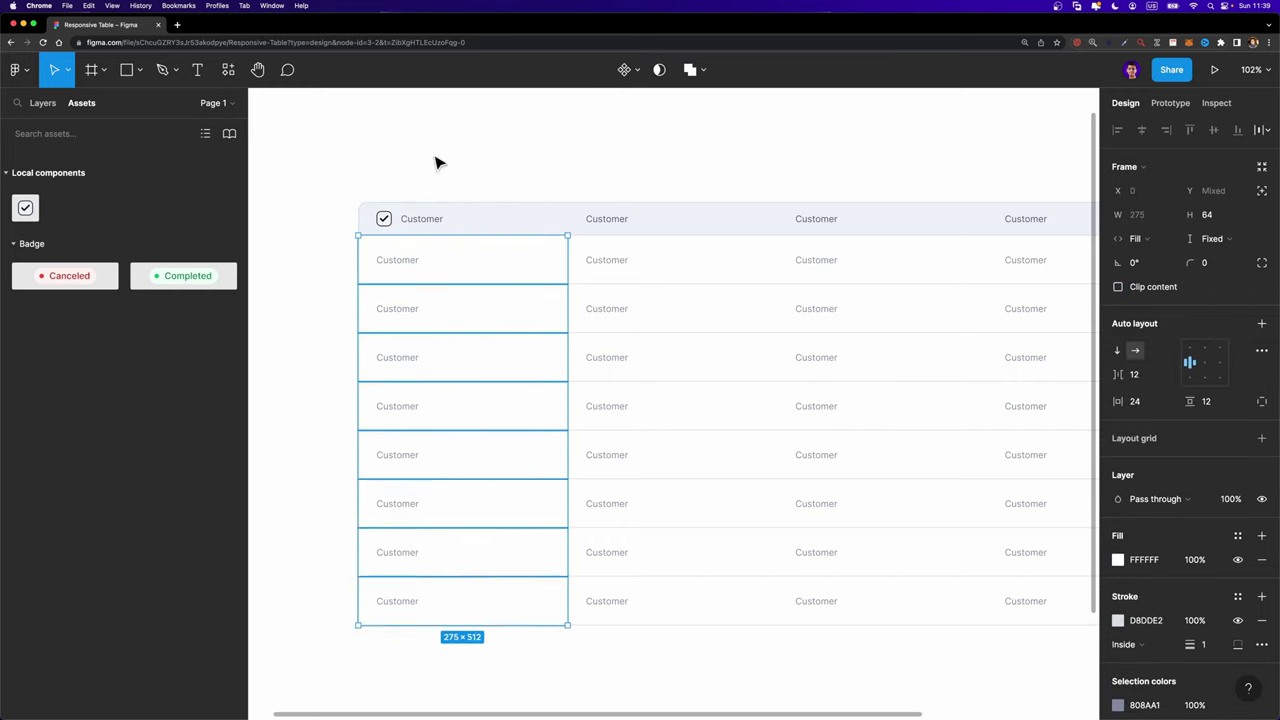
key("super+v")
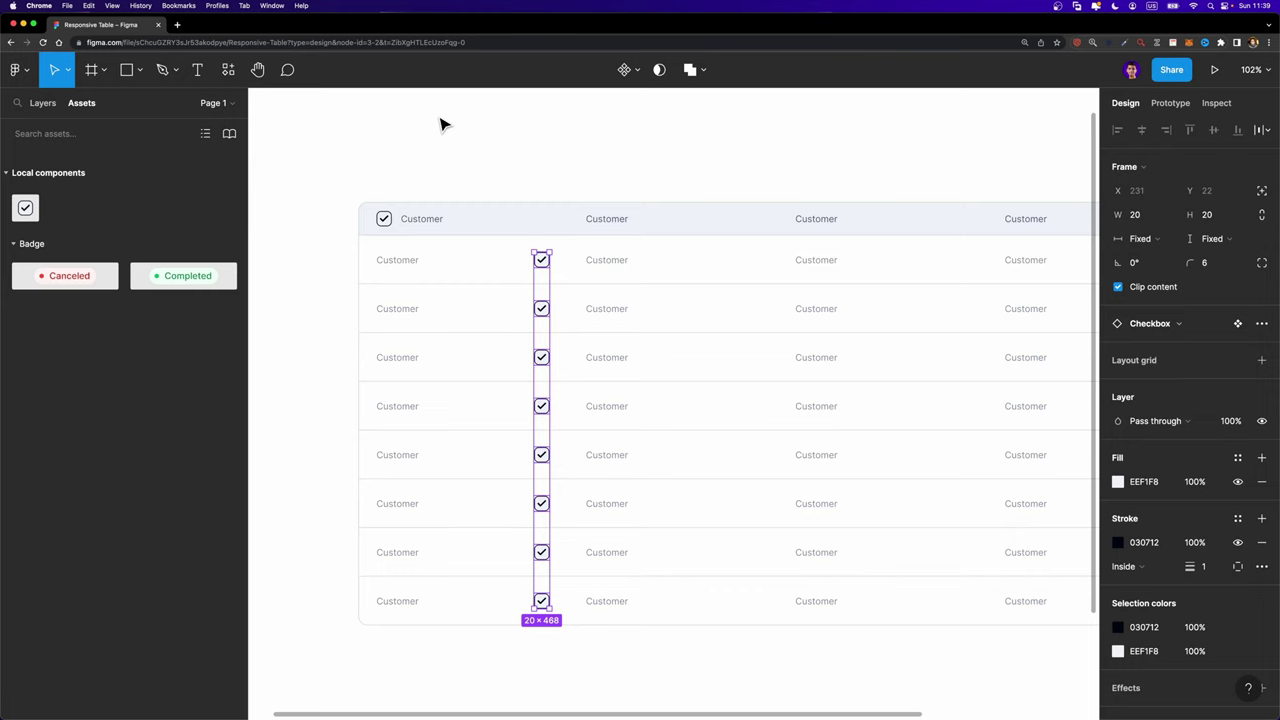
key("Left")
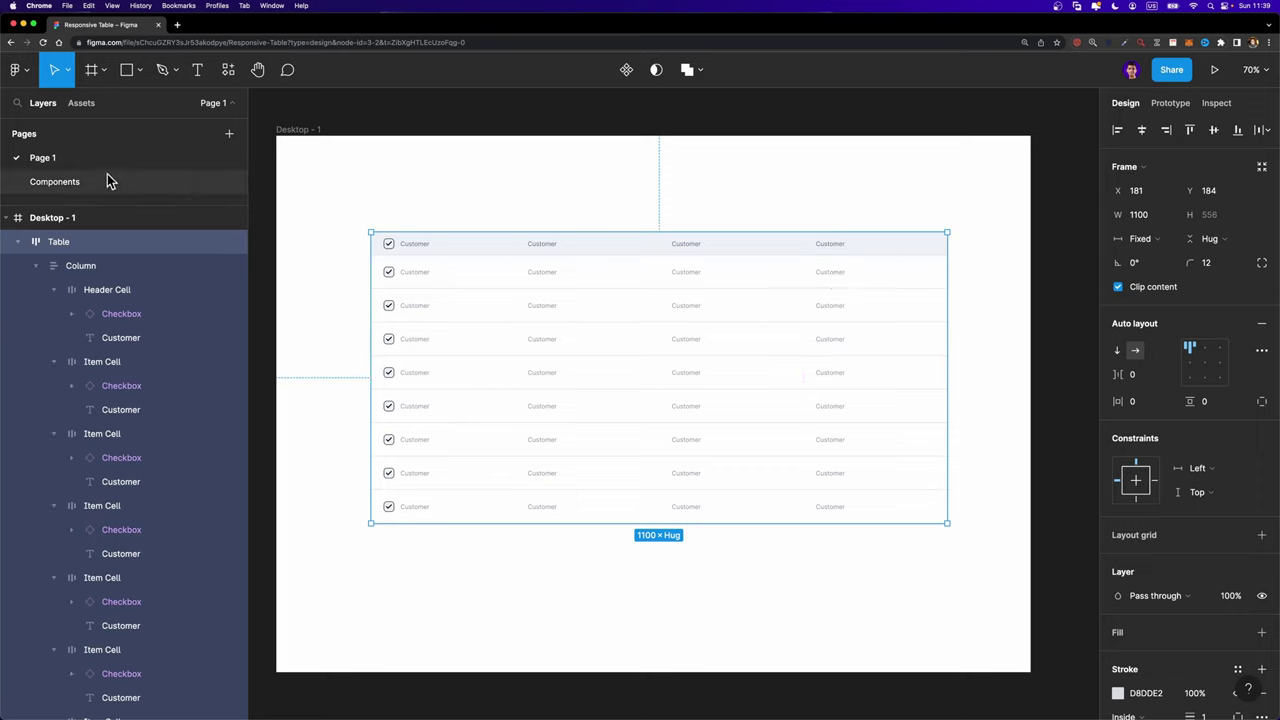
- Insert a Completed badge in the last column's first Item Cell and paste it into the seven Item Cells below
left_click(90, 104)
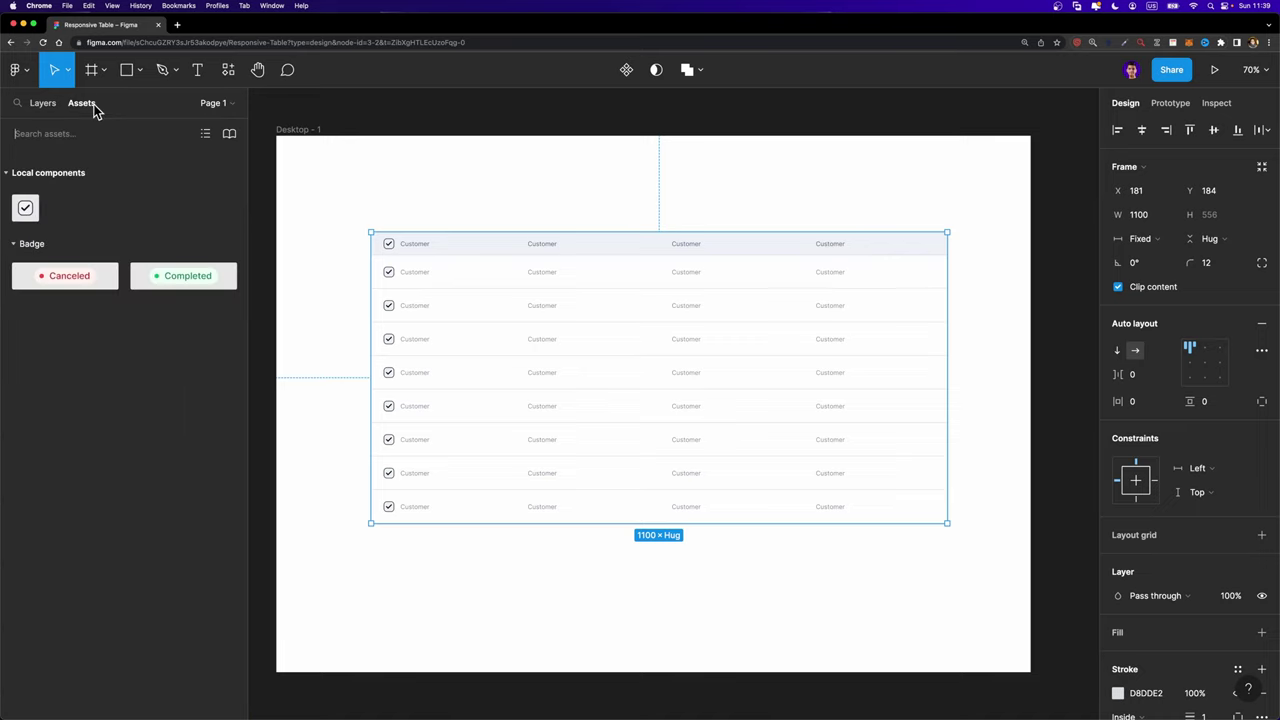
left_click_drag(160, 281, 841, 284)
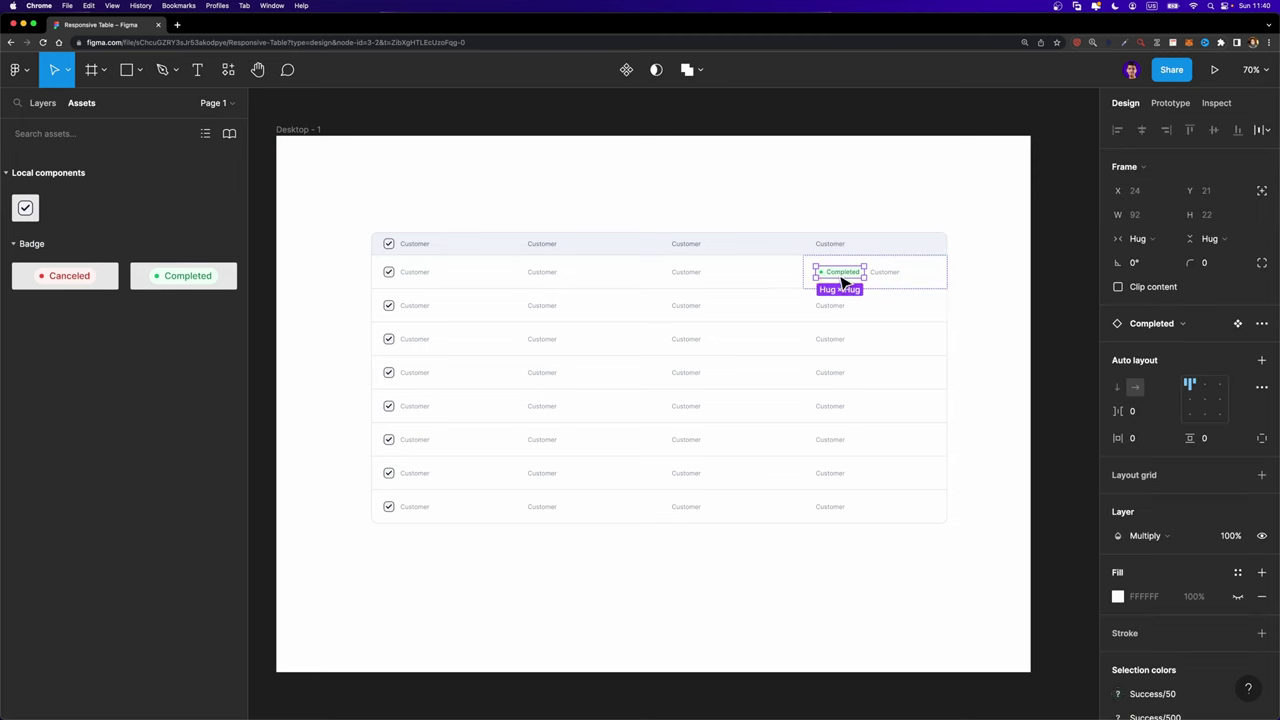
scroll(823, 277, "up", 2)
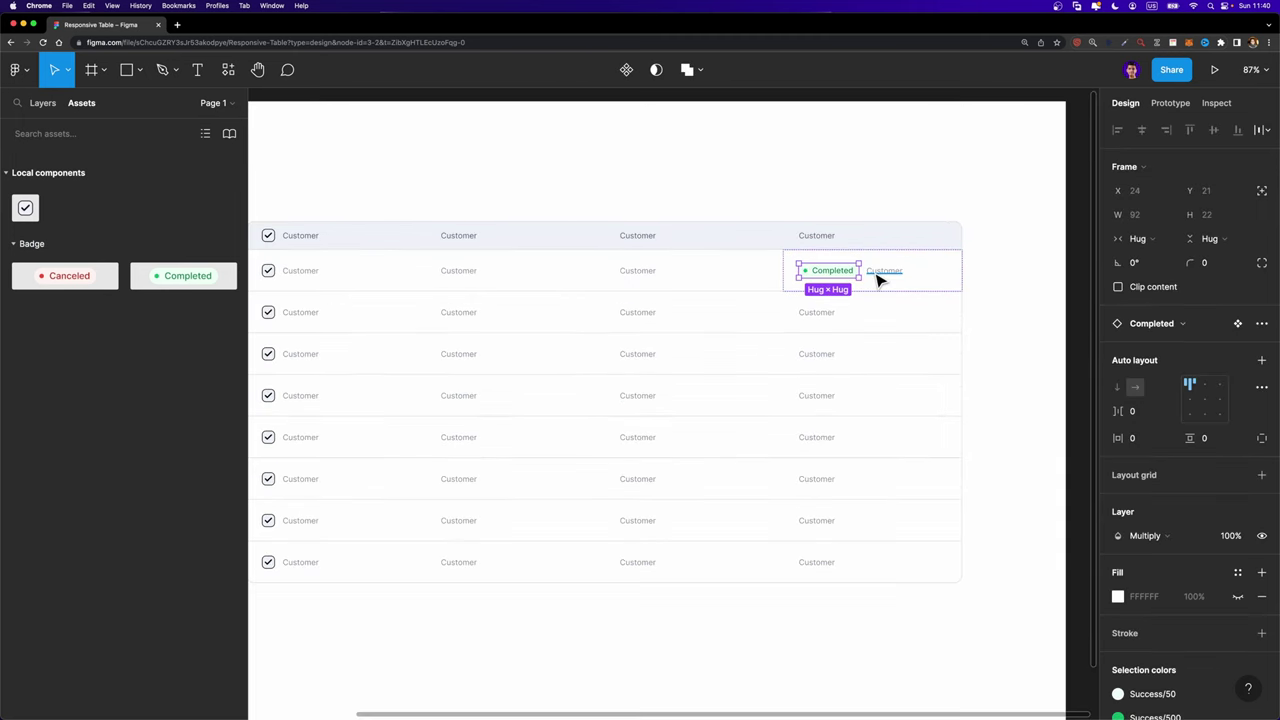
left_click_drag(875, 314, 918, 562)
key("cmd+v")
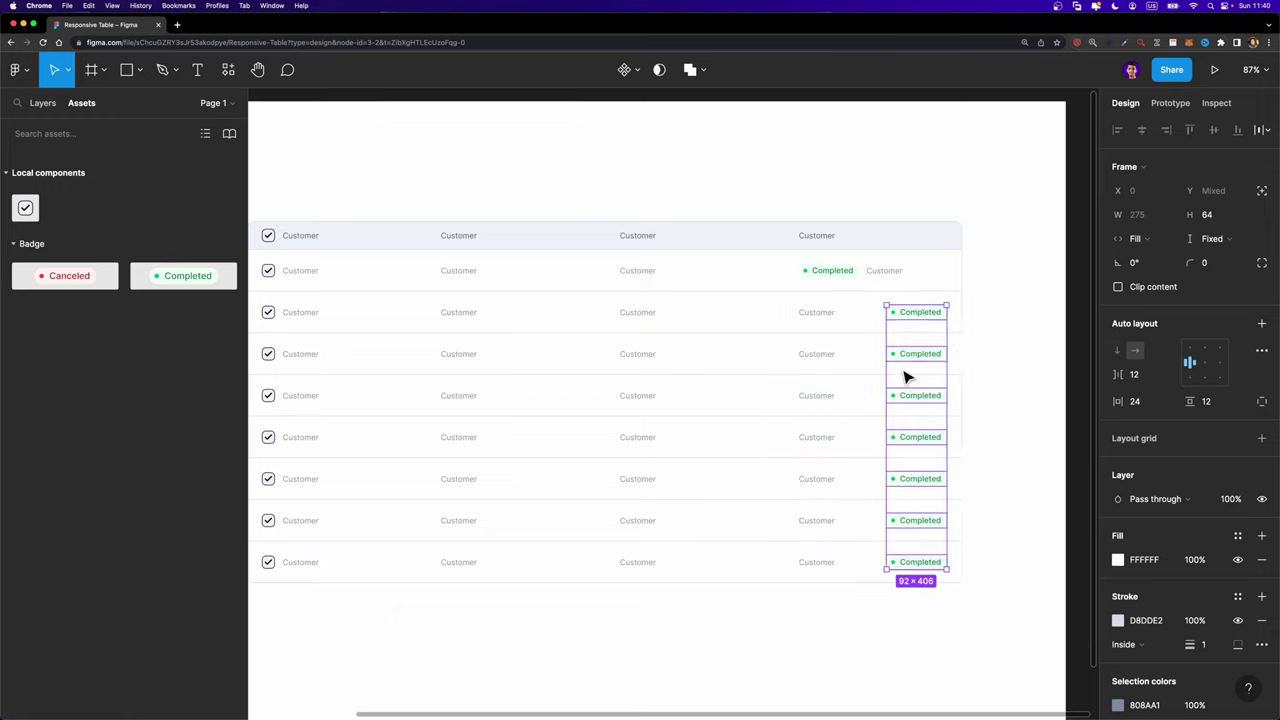
- Delete the Customer text layers from all Item Cells of the last column
left_click(893, 275)
left_click_drag(893, 275, 884, 568)
key("Delete")
scroll(808, 300, "down", 2, "ctrl")
- Swap the badge instances in the last column's second and fourth Item Cells to Canceled
left_click(808, 286)
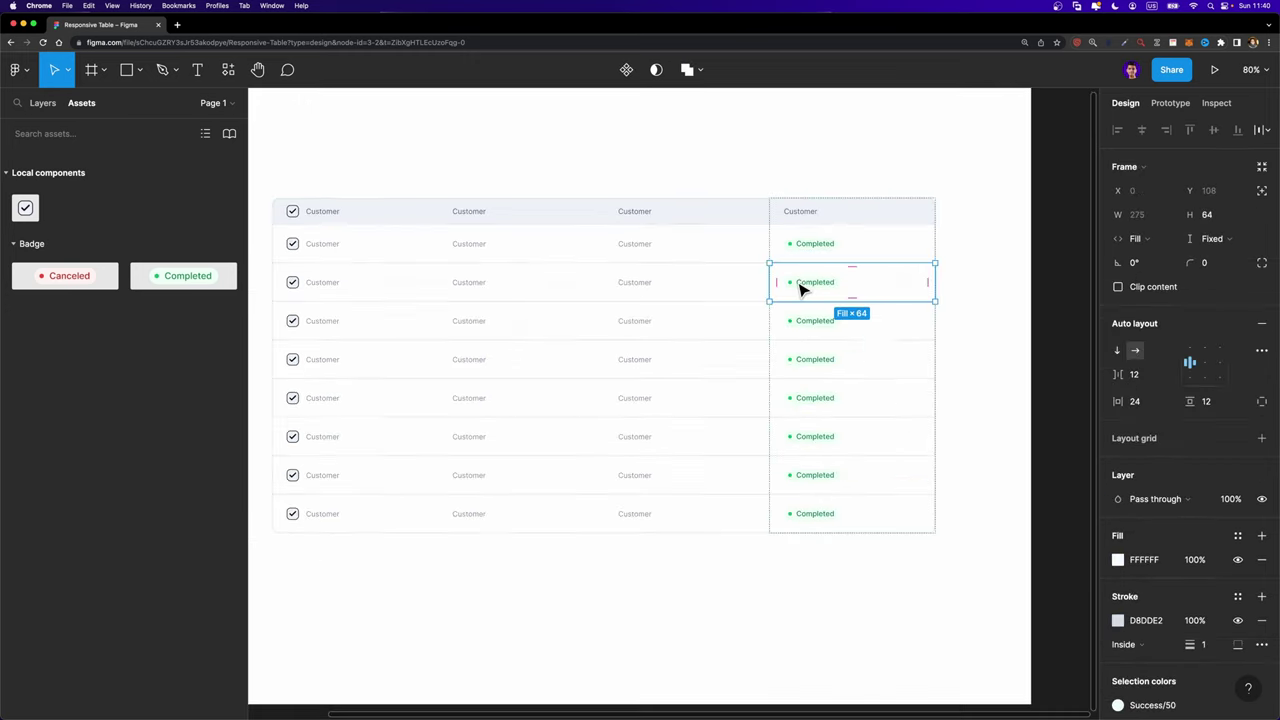
left_click(810, 283)
left_click(1148, 323)
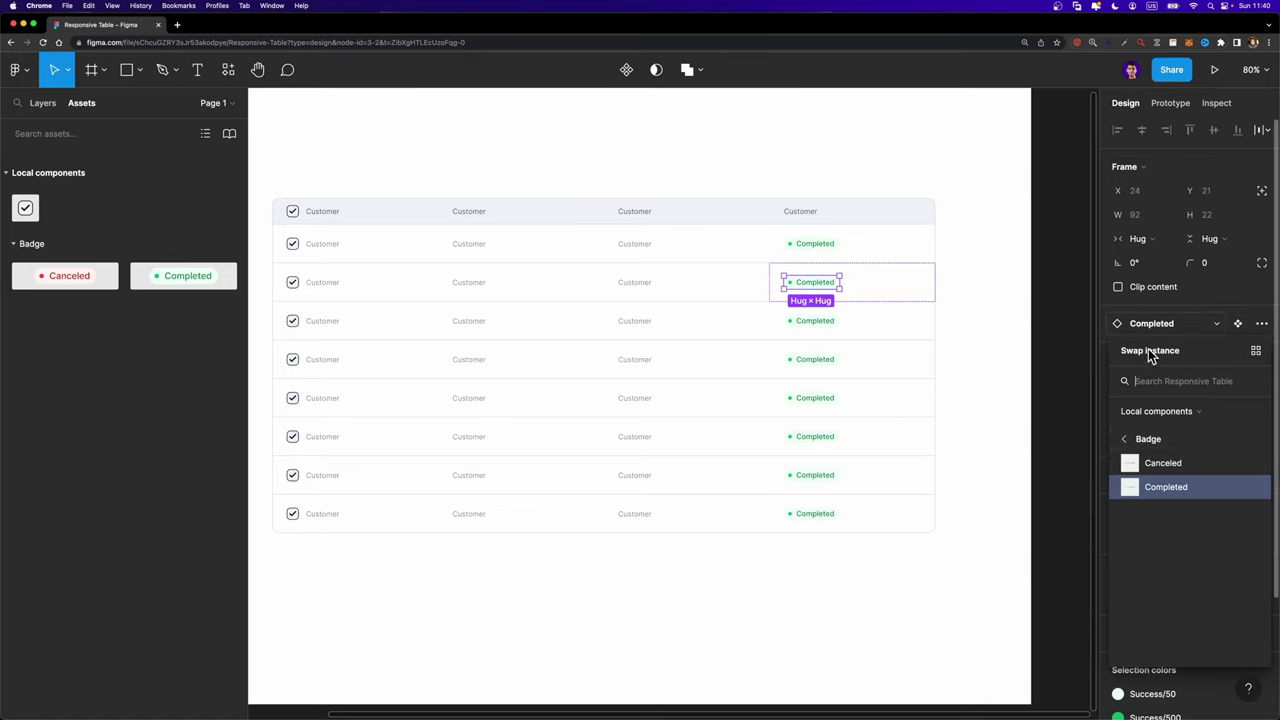
left_click(1164, 465)
left_click(810, 364)
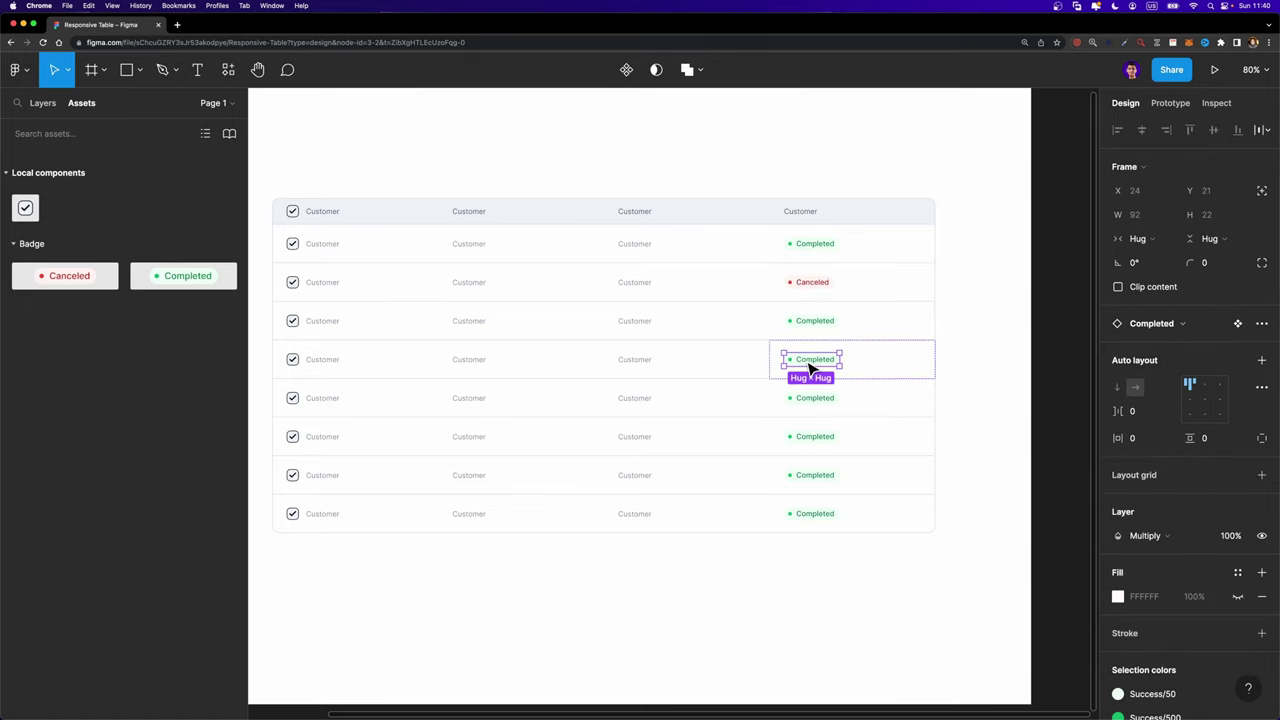
left_click(1162, 323)
left_click(1163, 464)
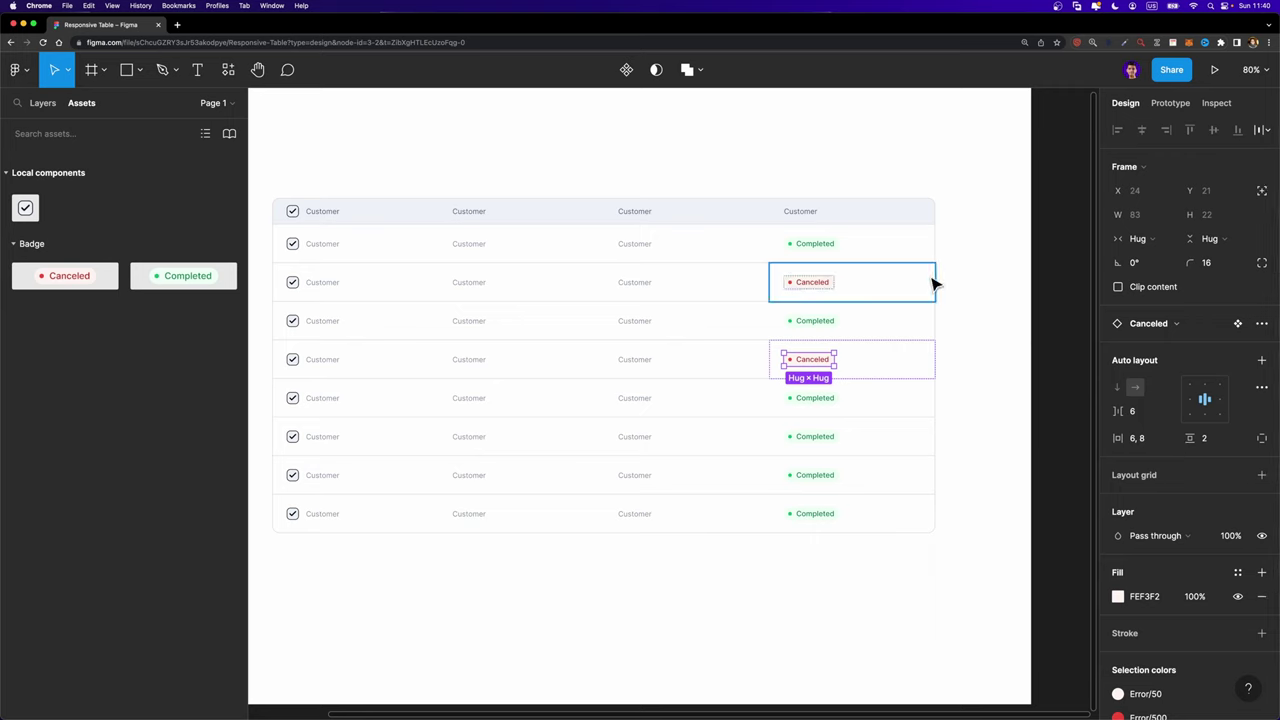
scroll(820, 437, "left", 2)
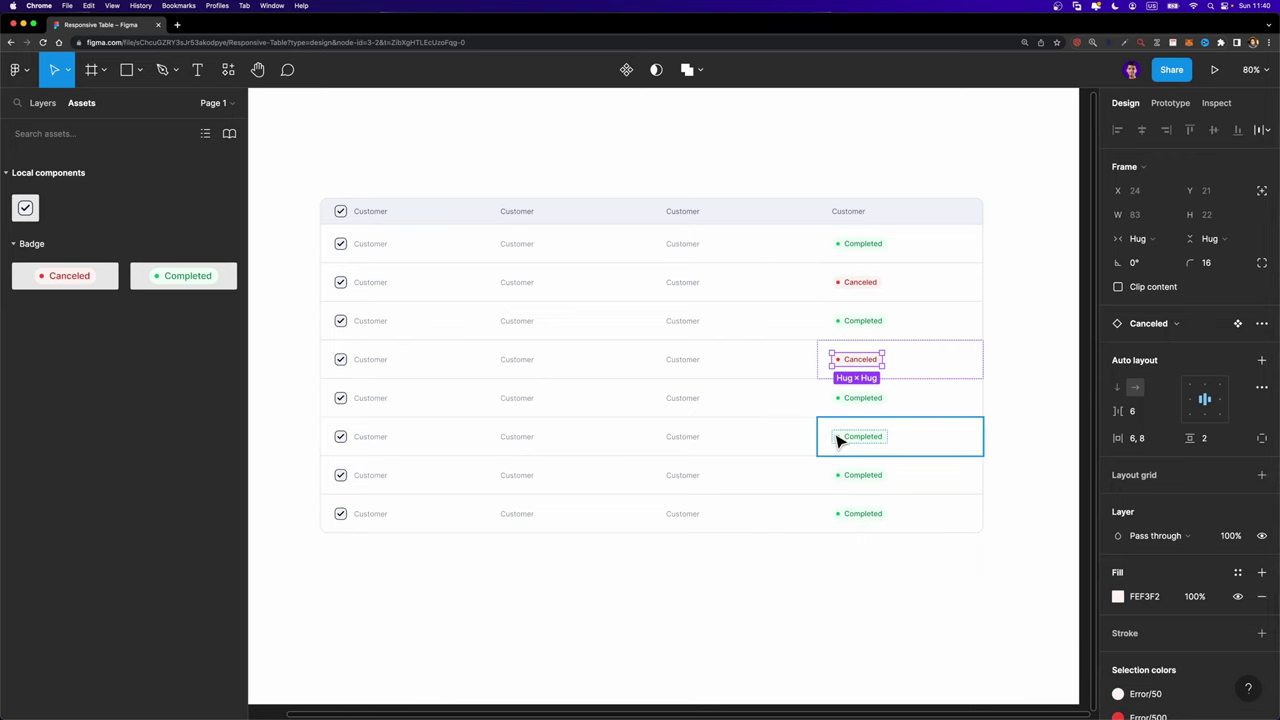
- Try narrowing the whole table frame from its right edge to test the responsive columns, and undo the resize
key("Escape")
scroll(694, 200, "down", 2)
left_click(860, 252)
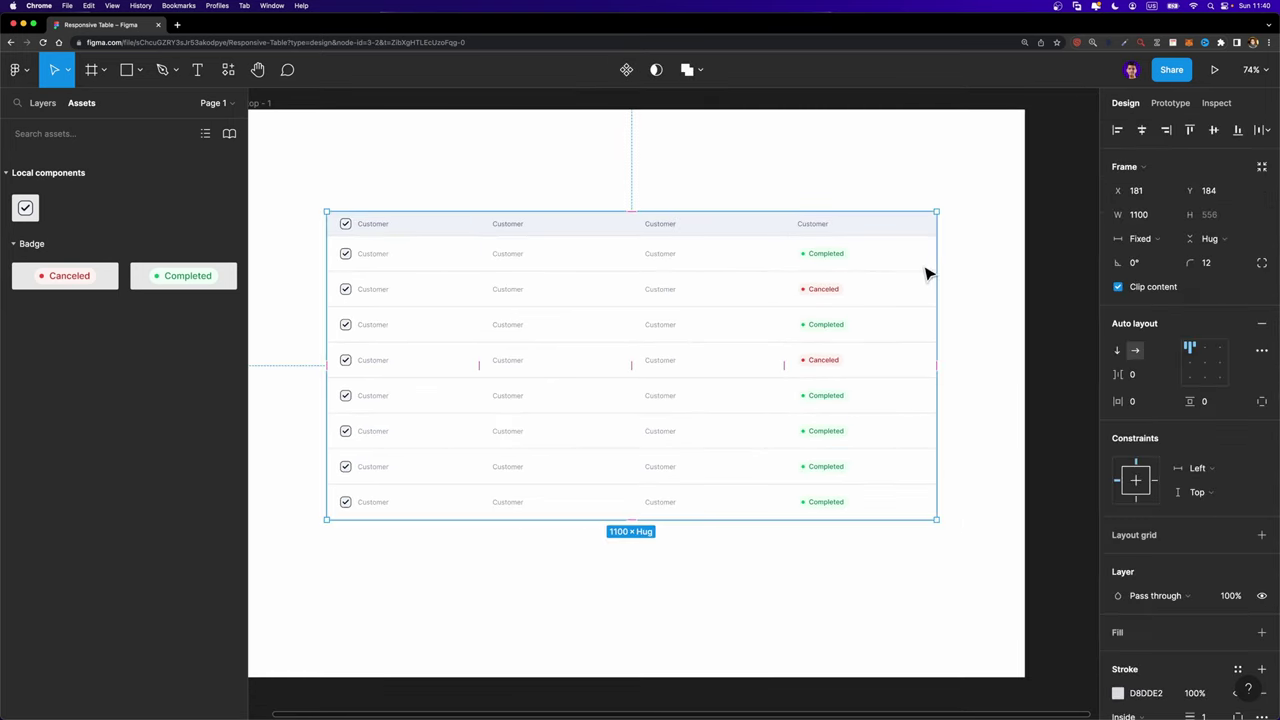
left_click_drag(933, 263, 791, 266)
key("super+z")
- Show the layer list, select the first Column of the Table and collapse the contents of all Column layers
left_click(41, 106)
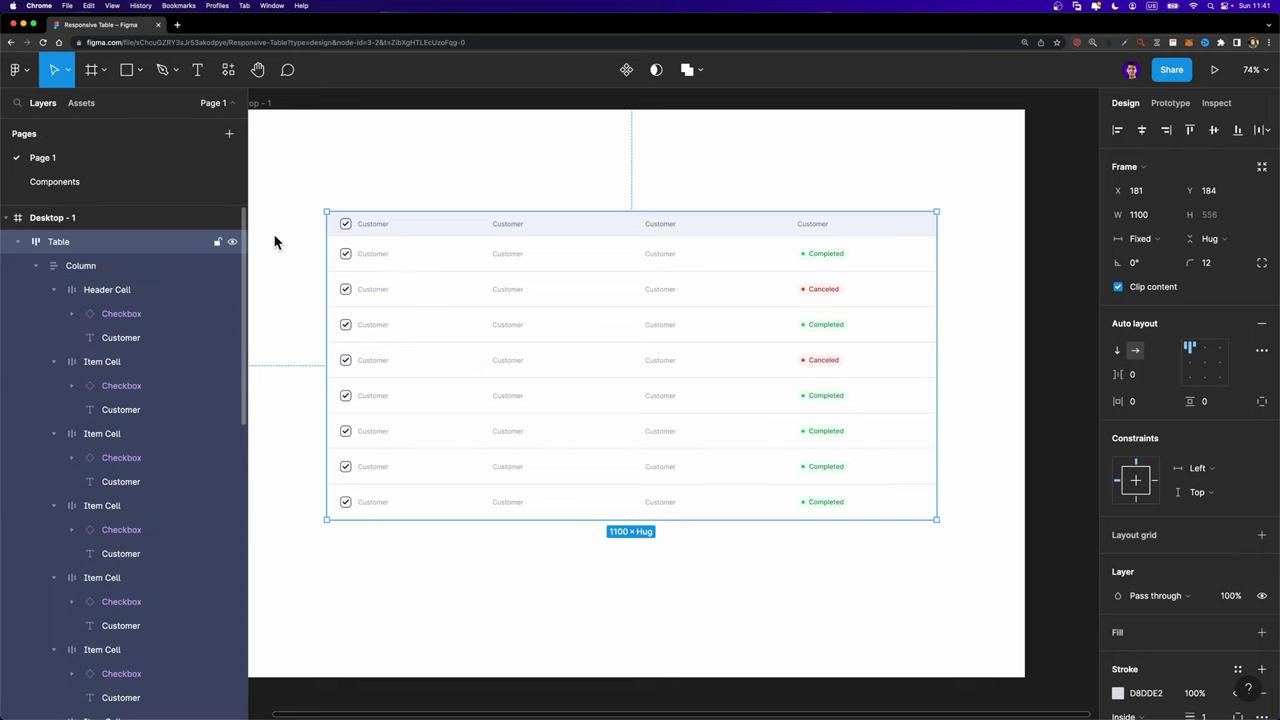
left_click(131, 266)
left_click(36, 266)
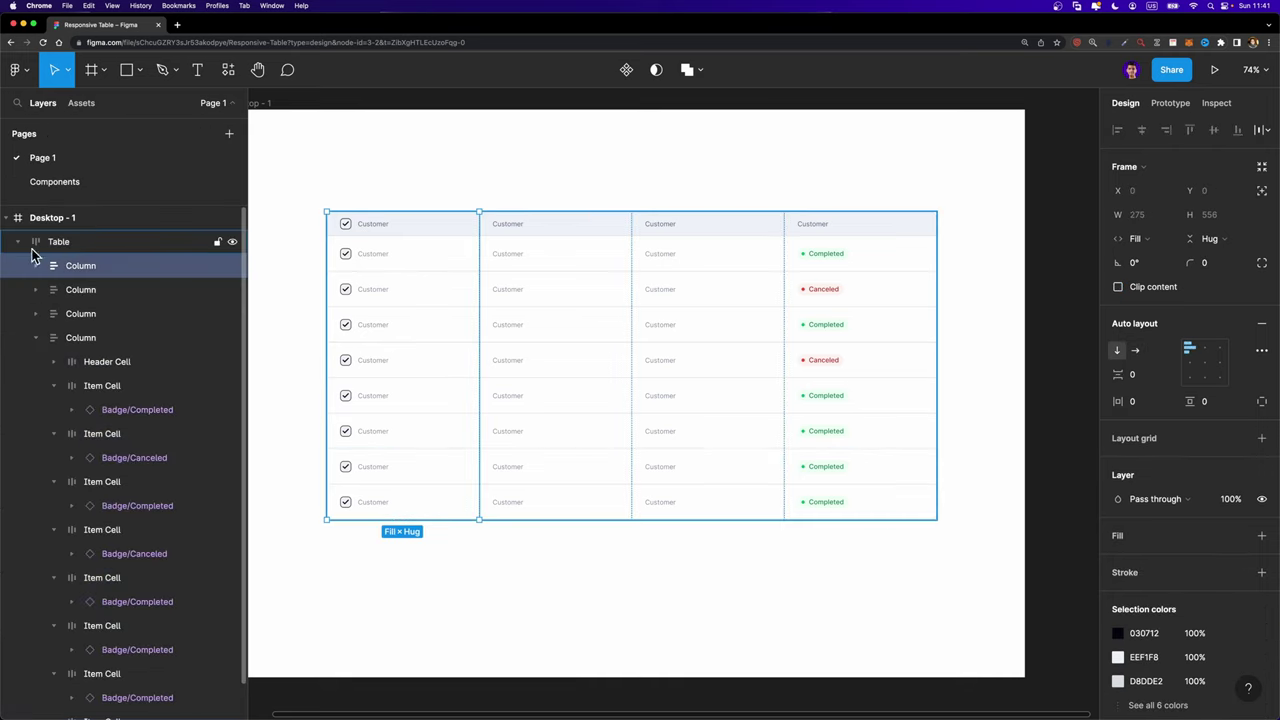
left_click(35, 340)
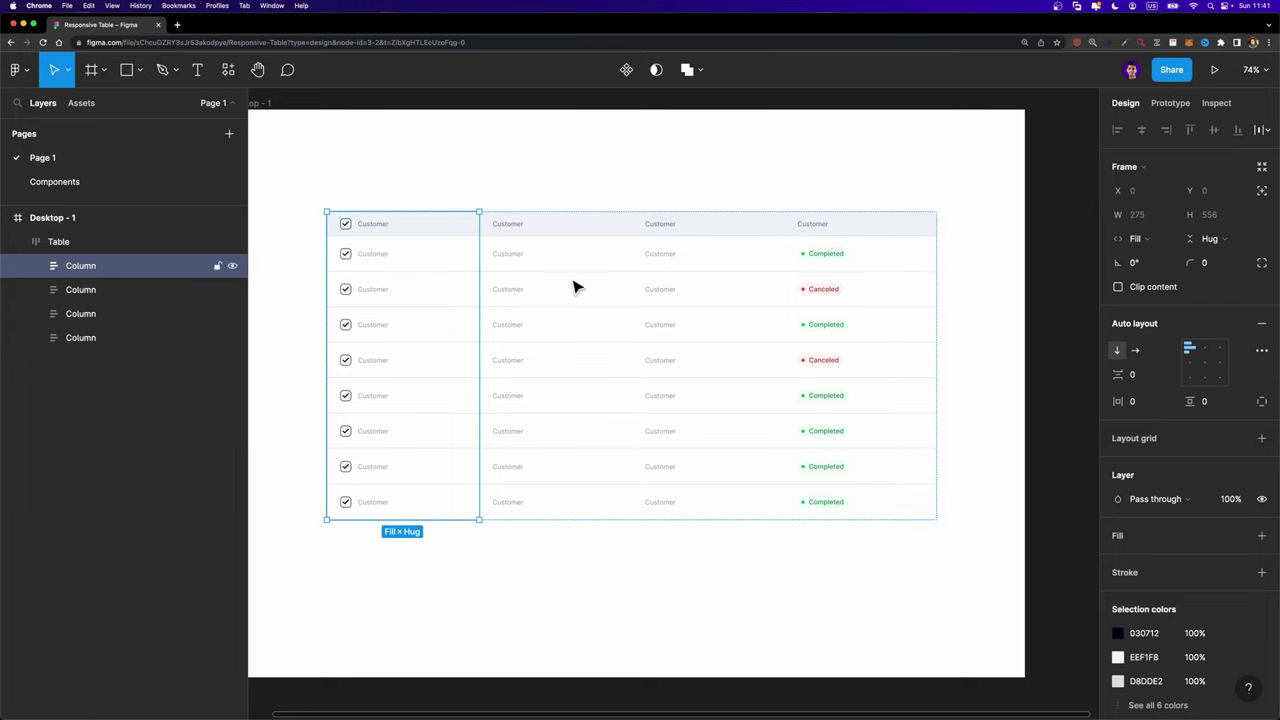
- Change the first column's horizontal resizing from Fill to Fixed and set its width to 400
left_click(1151, 244)
left_click(1153, 205)
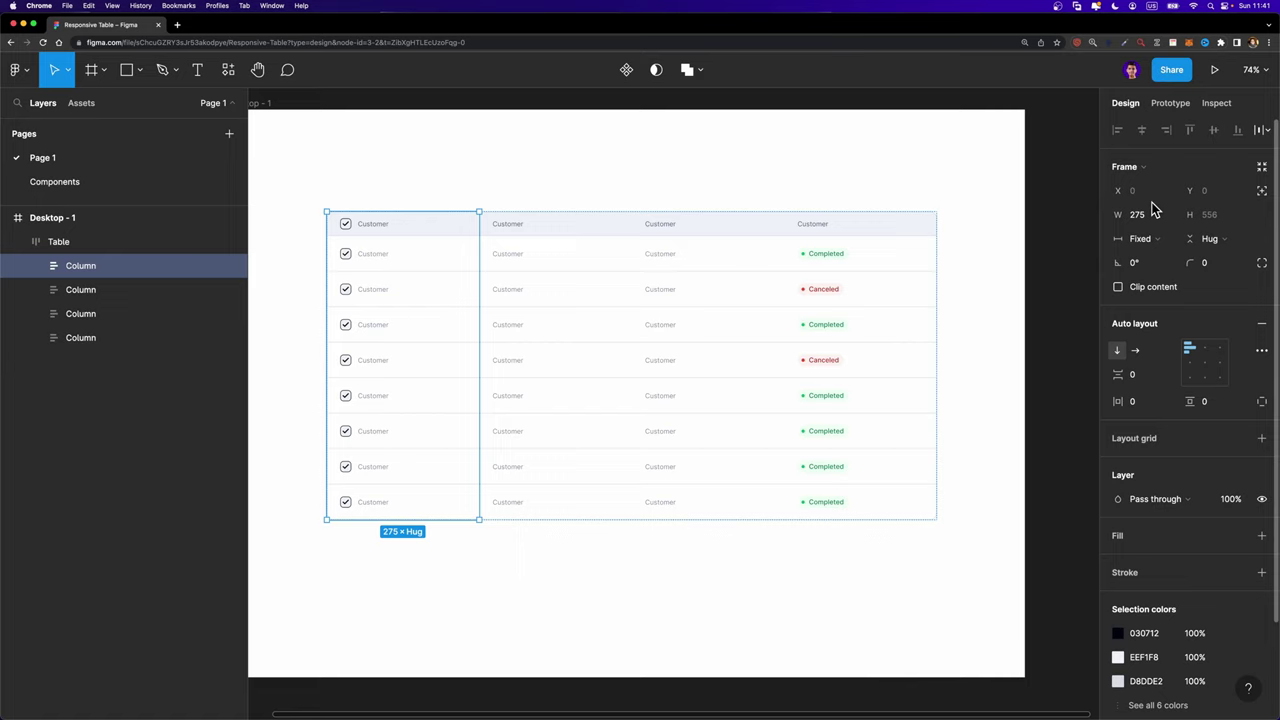
left_click_drag(485, 308, 528, 308)
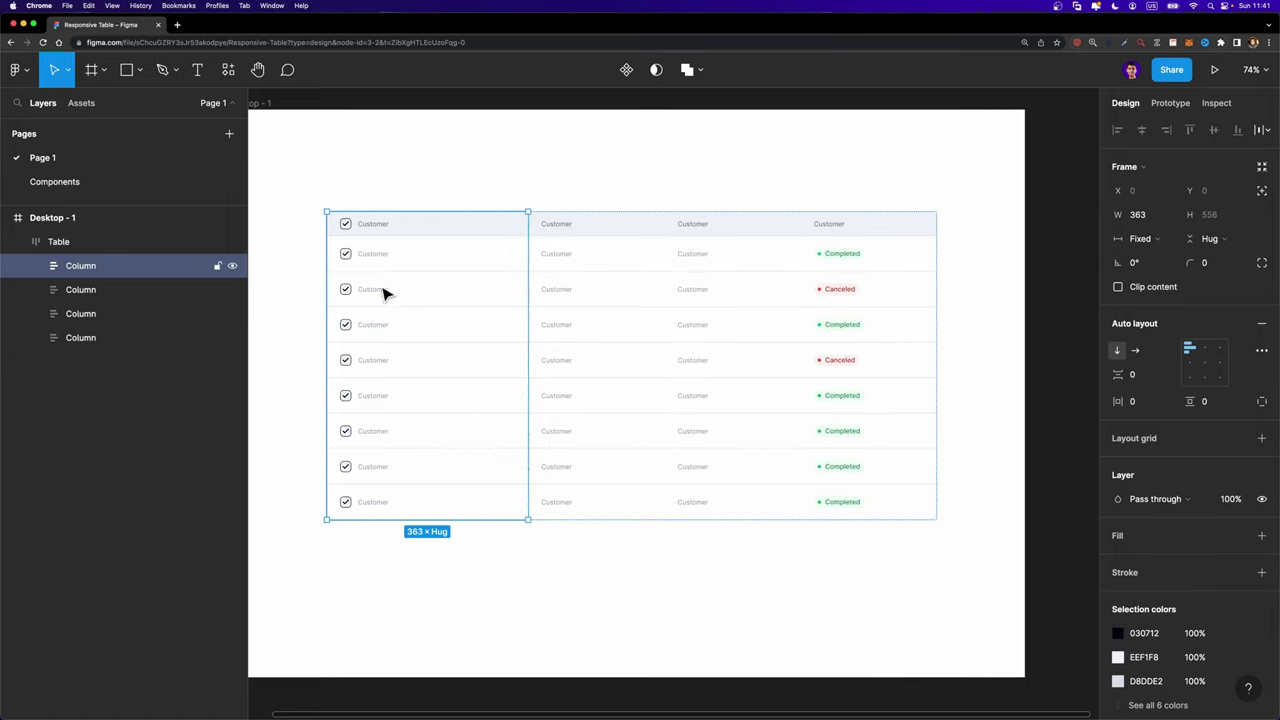
left_click(1152, 215)
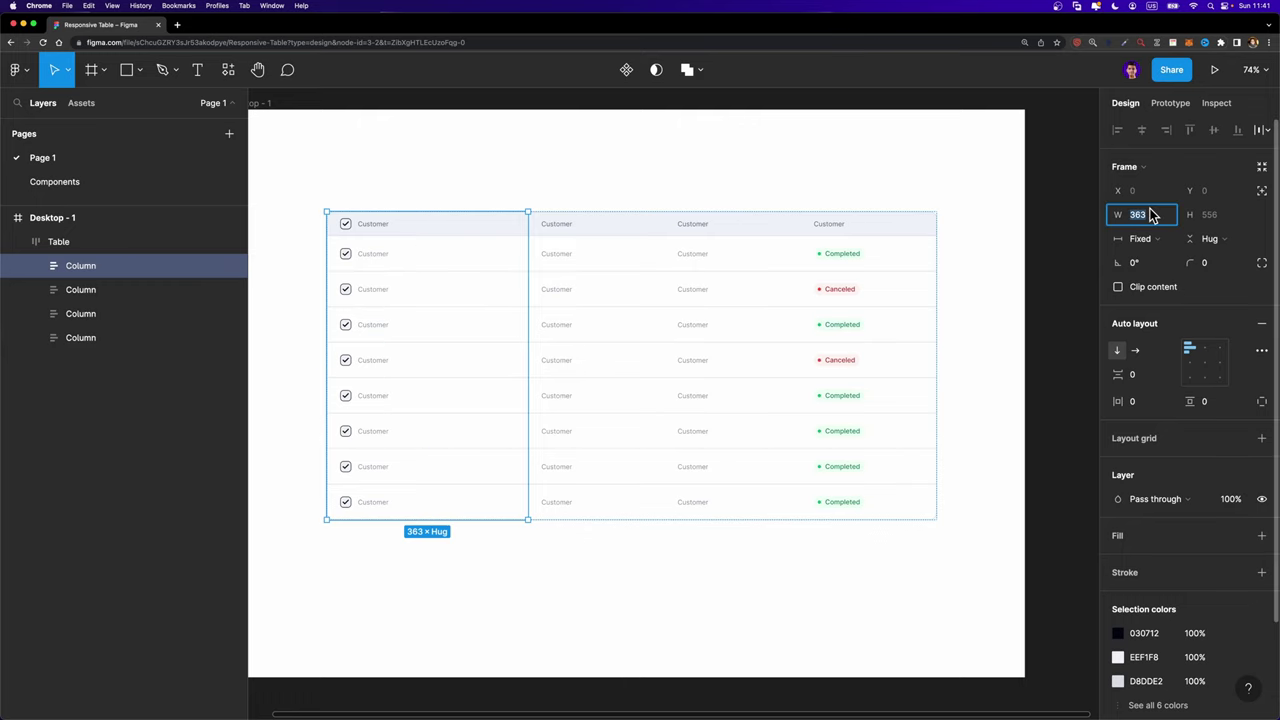
type("400")
key("Return")
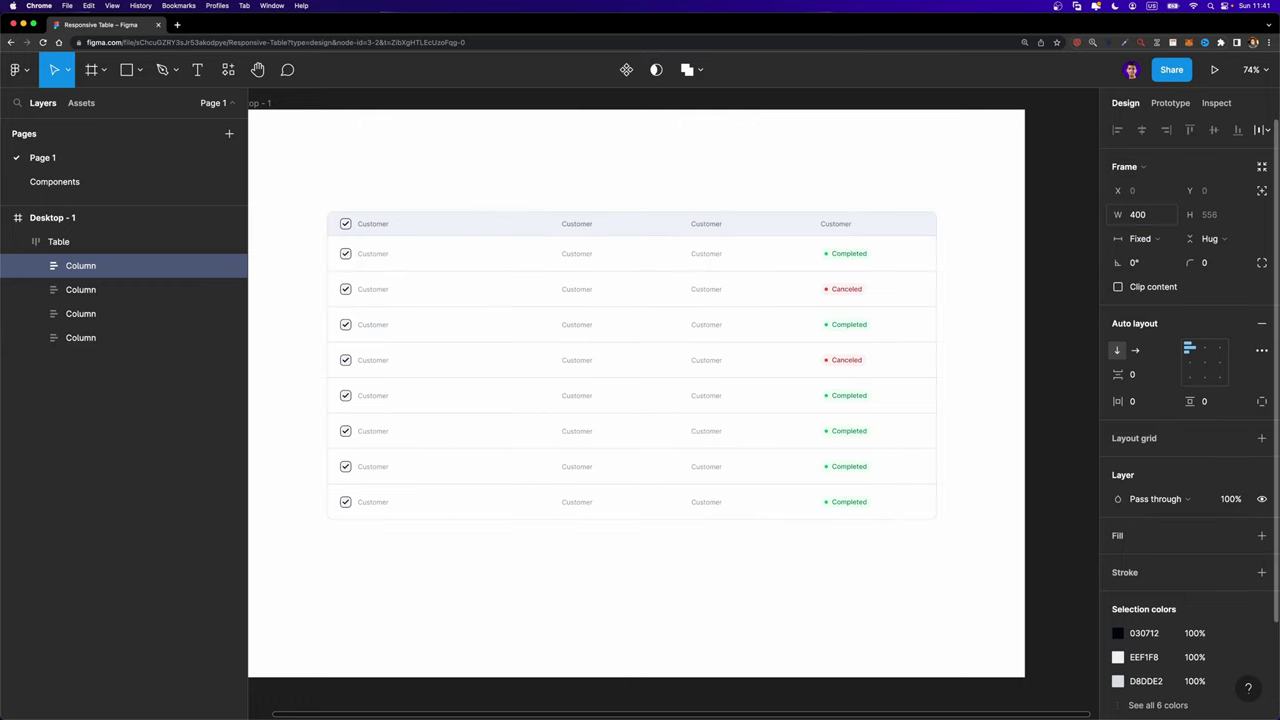
- Try narrowing the Table from its right edge to test how the other columns adapt around the fixed first column
scroll(1015, 256, "down", 2)
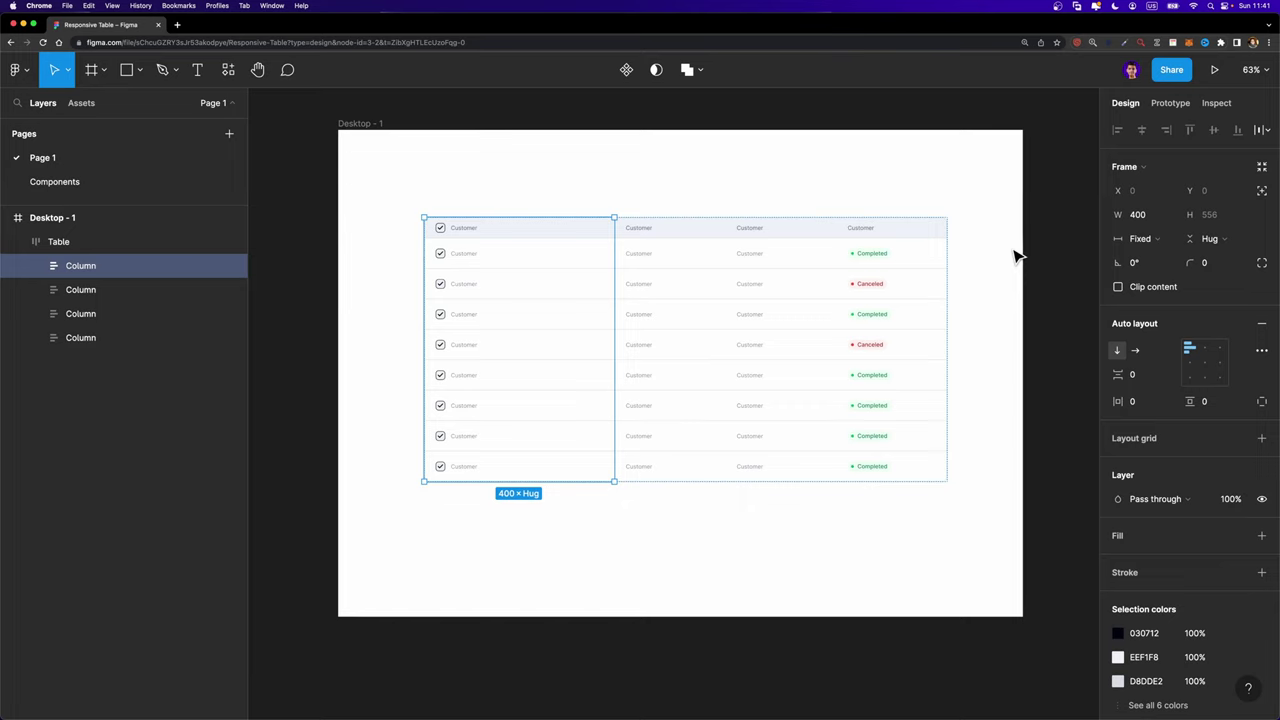
left_click(137, 241)
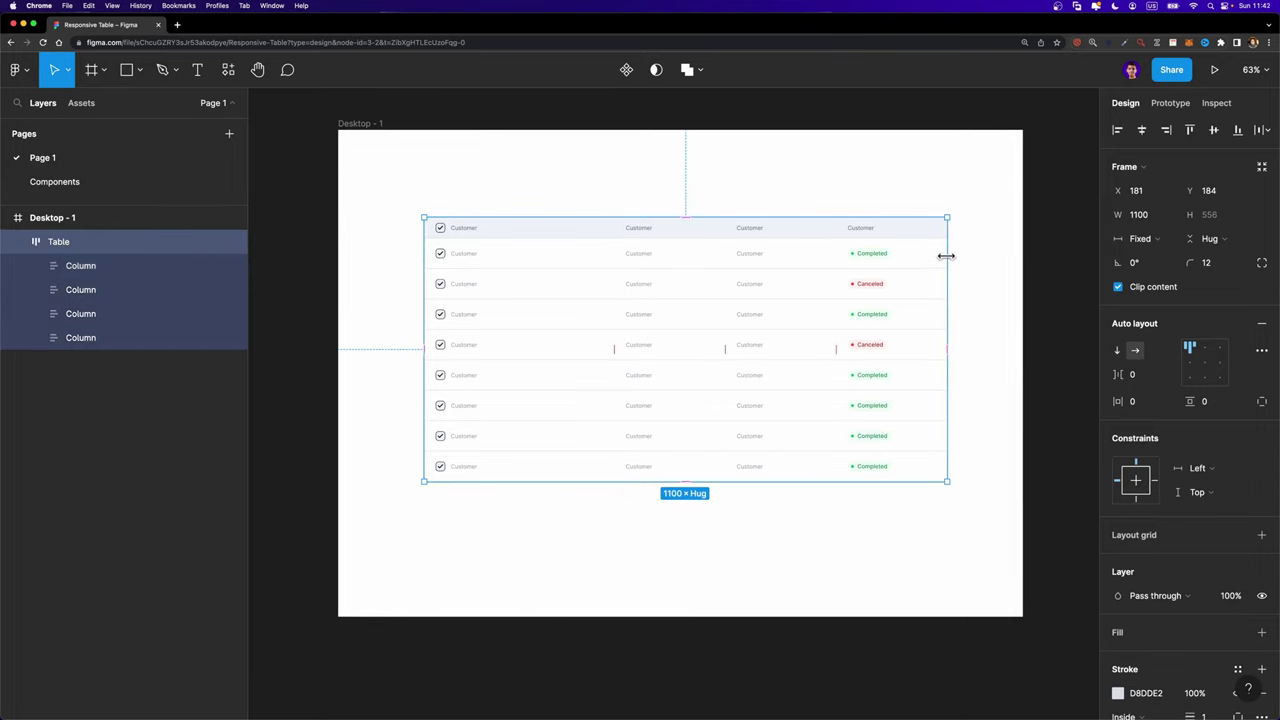
left_click_drag(946, 256, 891, 257)
- Try narrowing the Desktop - 1 frame from its right edge and undo the resize
left_click(361, 124)
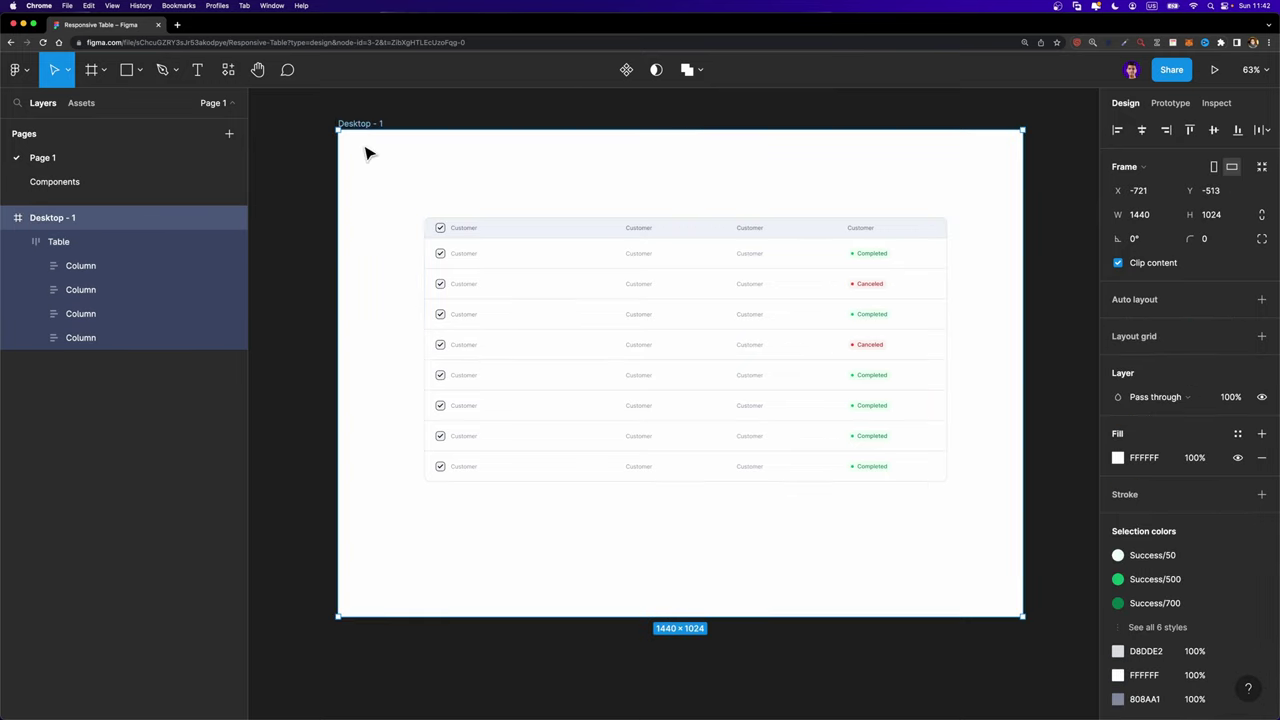
left_click_drag(1021, 198, 975, 237)
key("ctrl+z")
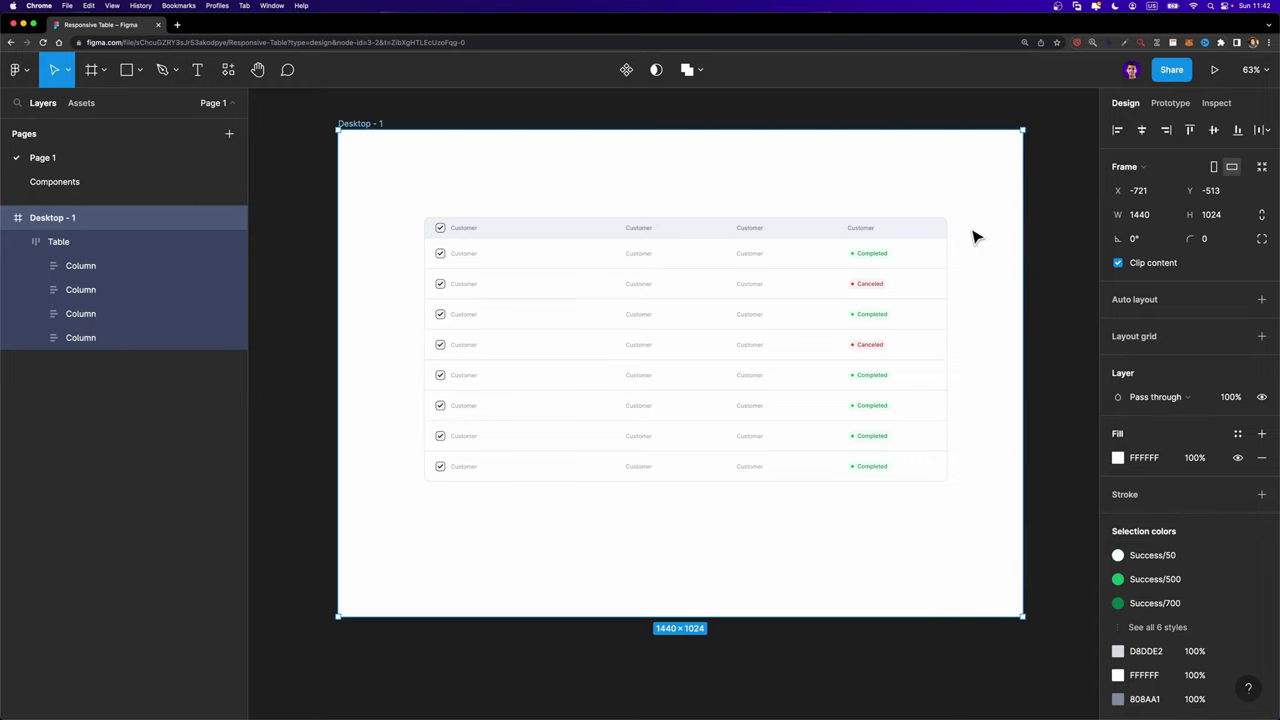
- Center the Table vertically and horizontally within the Desktop - 1 frame
left_click(820, 289)
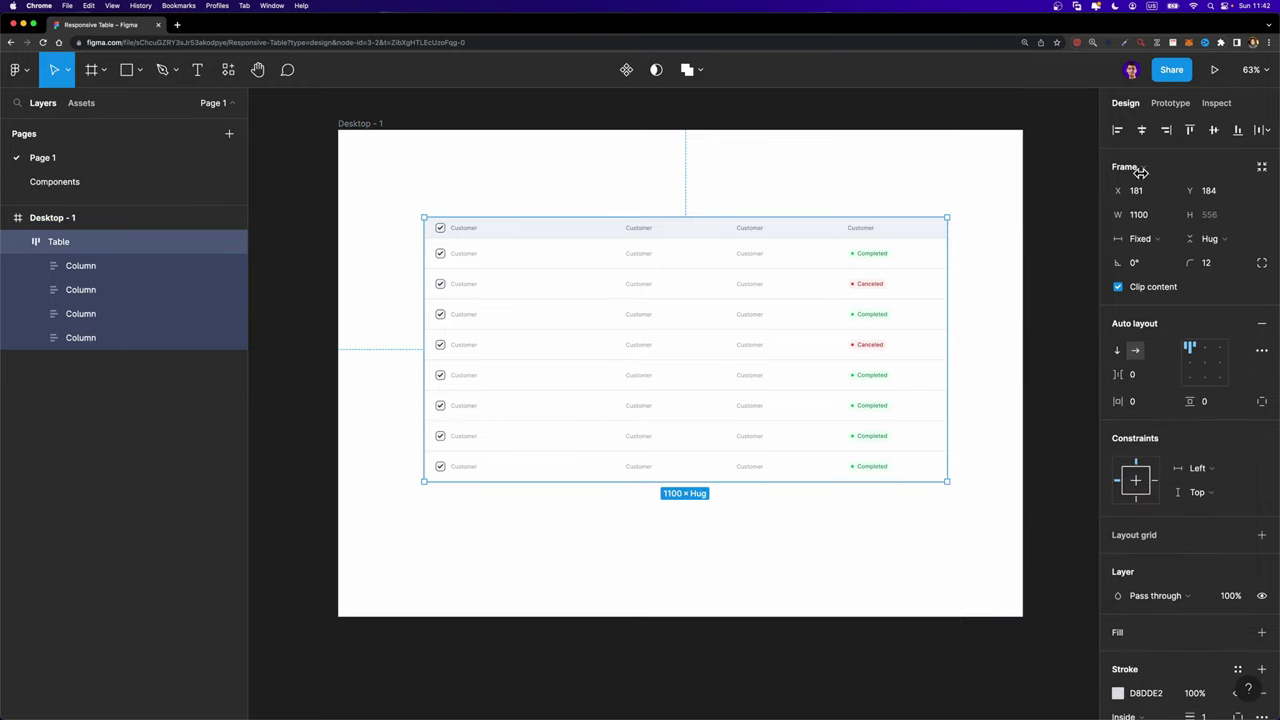
left_click(1214, 131)
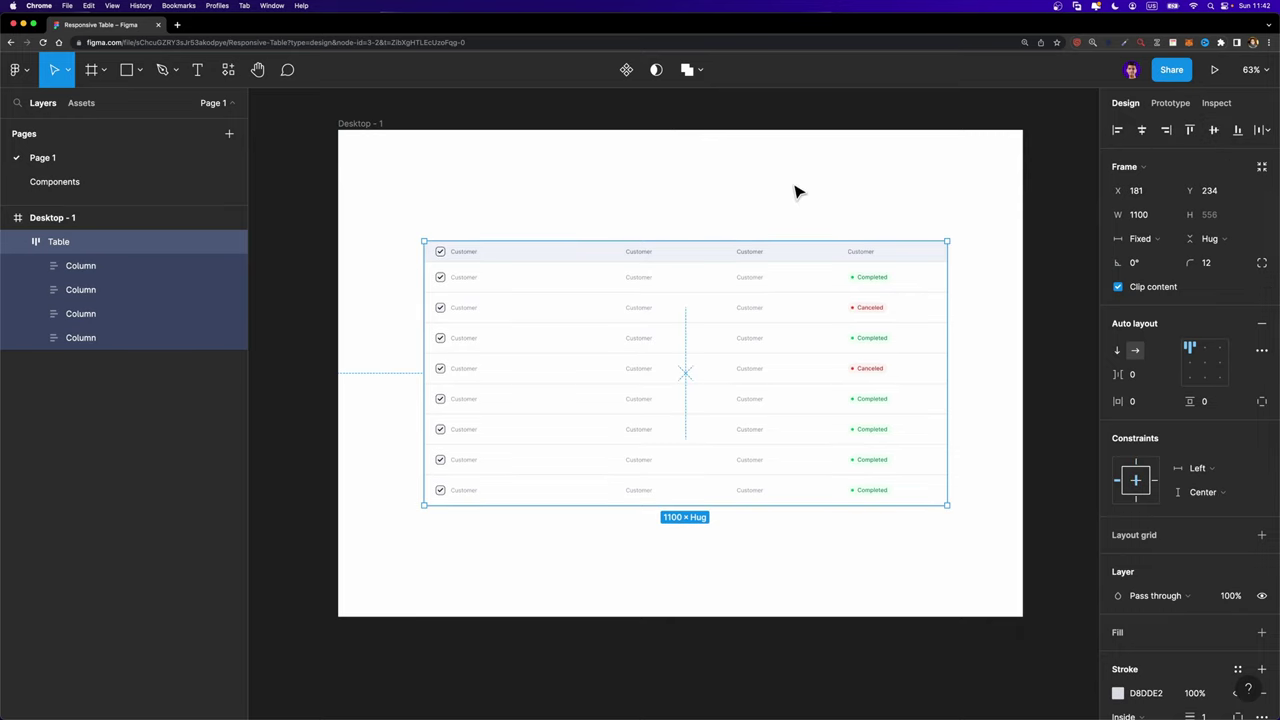
left_click(1142, 130)
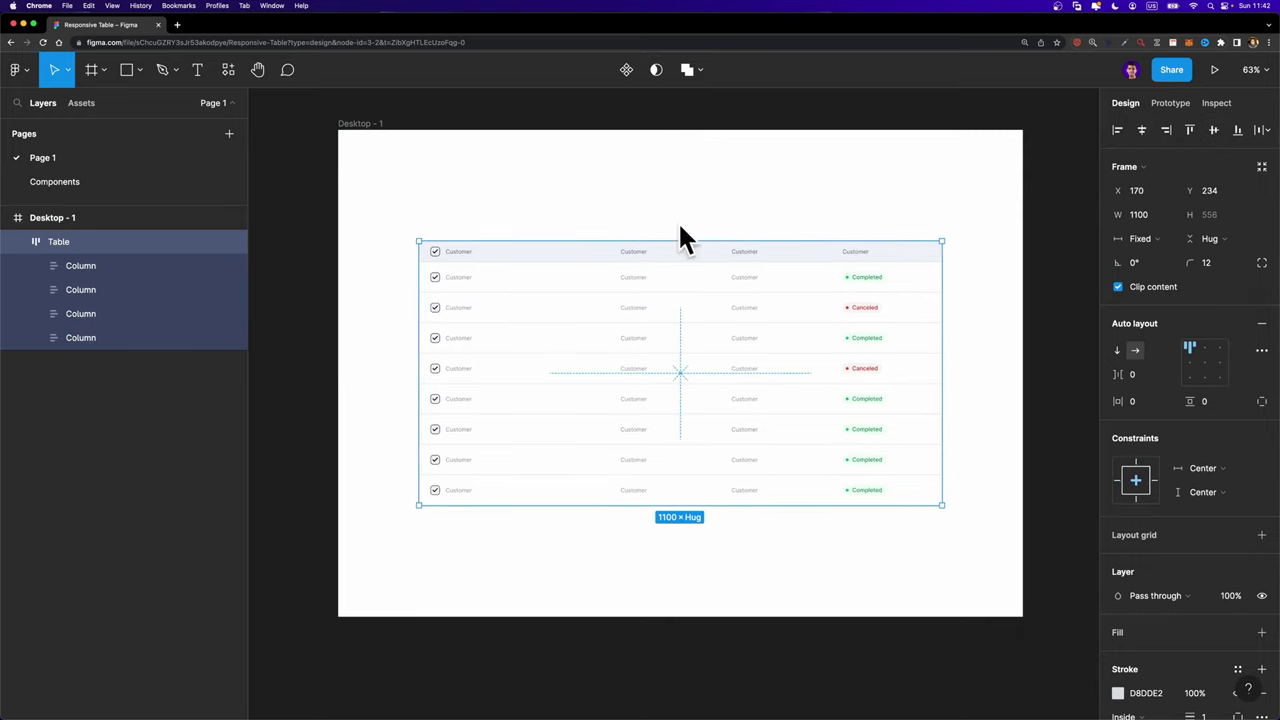
- Set the Table's horizontal constraint to Left and right
scroll(717, 183, "right", 2)
left_click(337, 126)
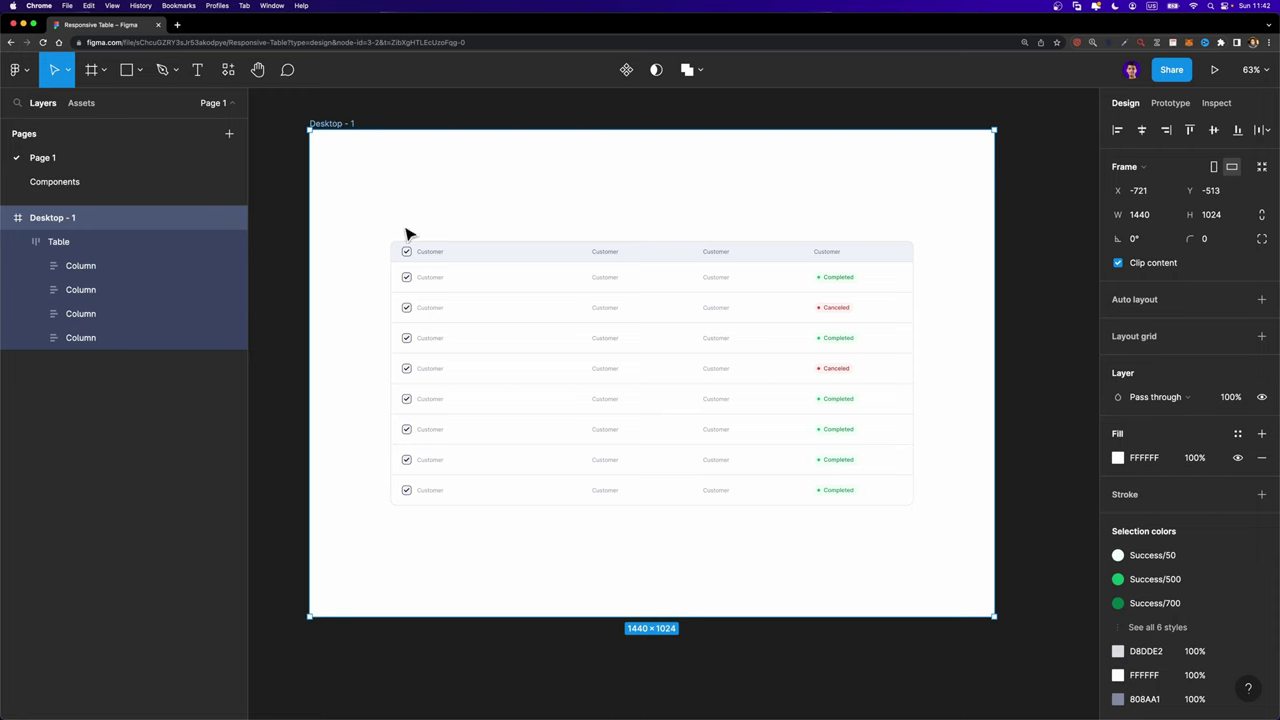
left_click(537, 268)
scroll(1185, 500, "down", 2)
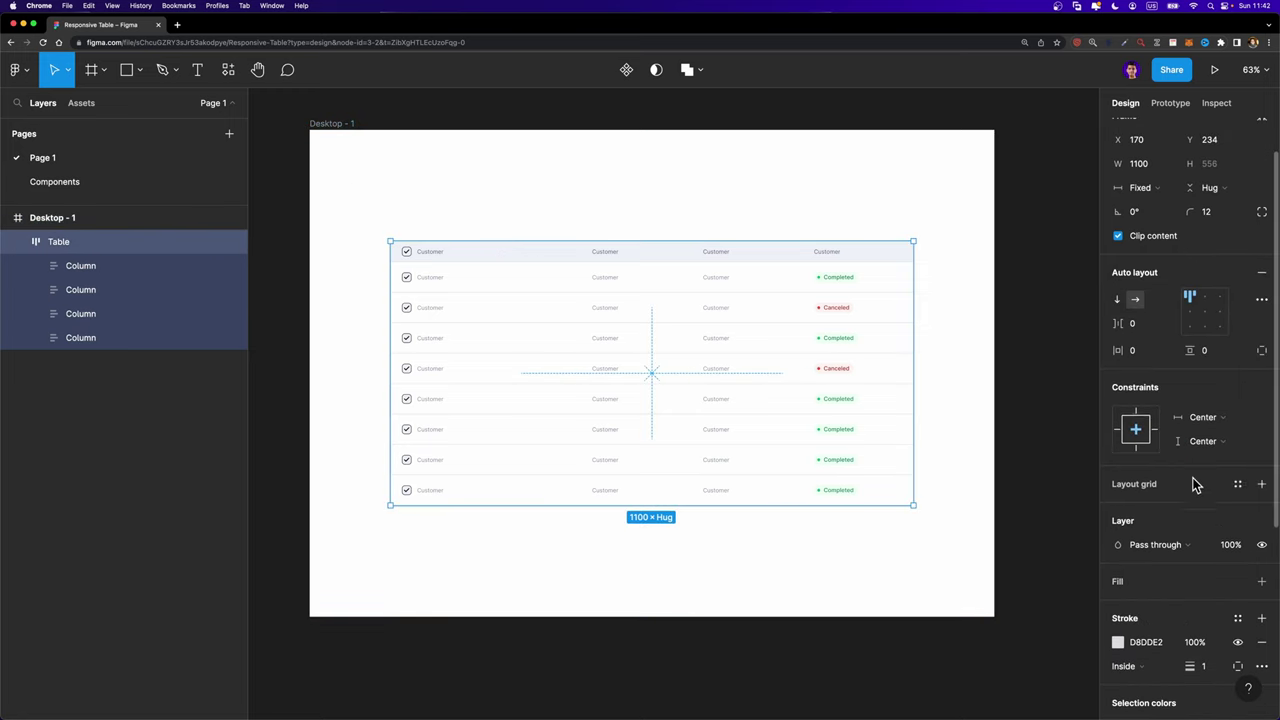
left_click(1198, 418)
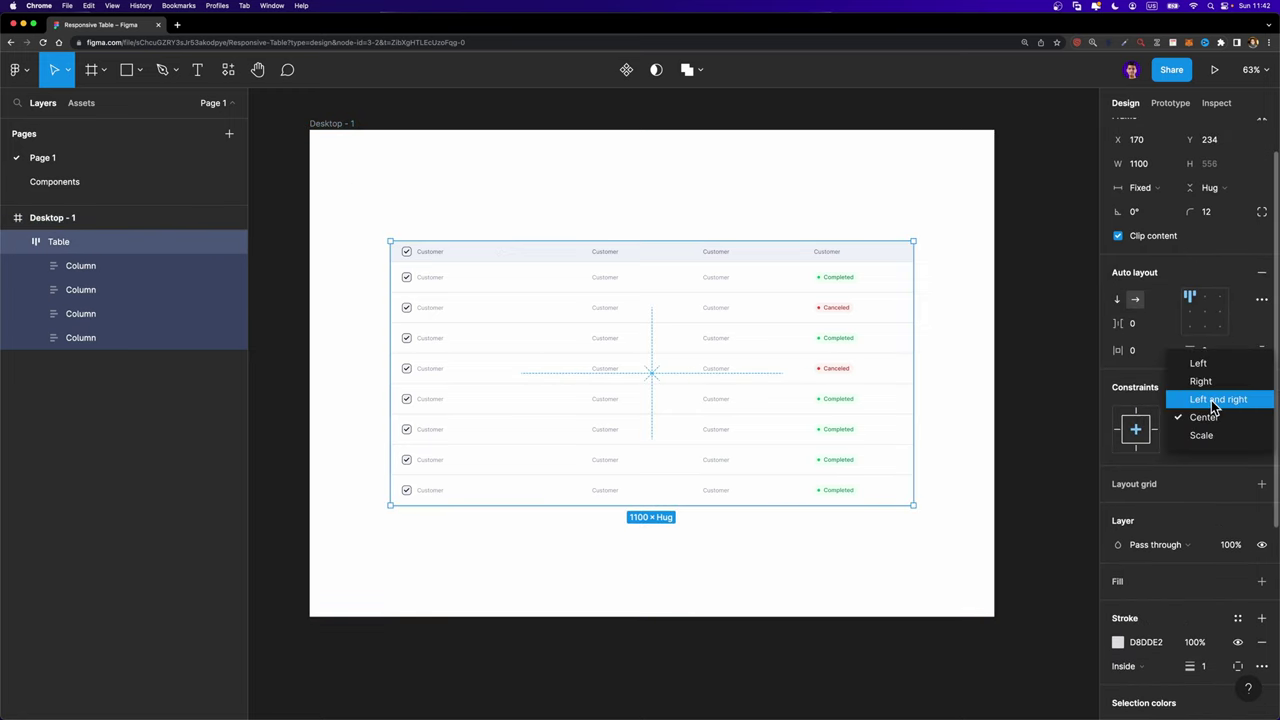
- Reduce the Desktop - 1 frame's width from its right edge to test the Table's Left and right constraint
left_click(334, 122)
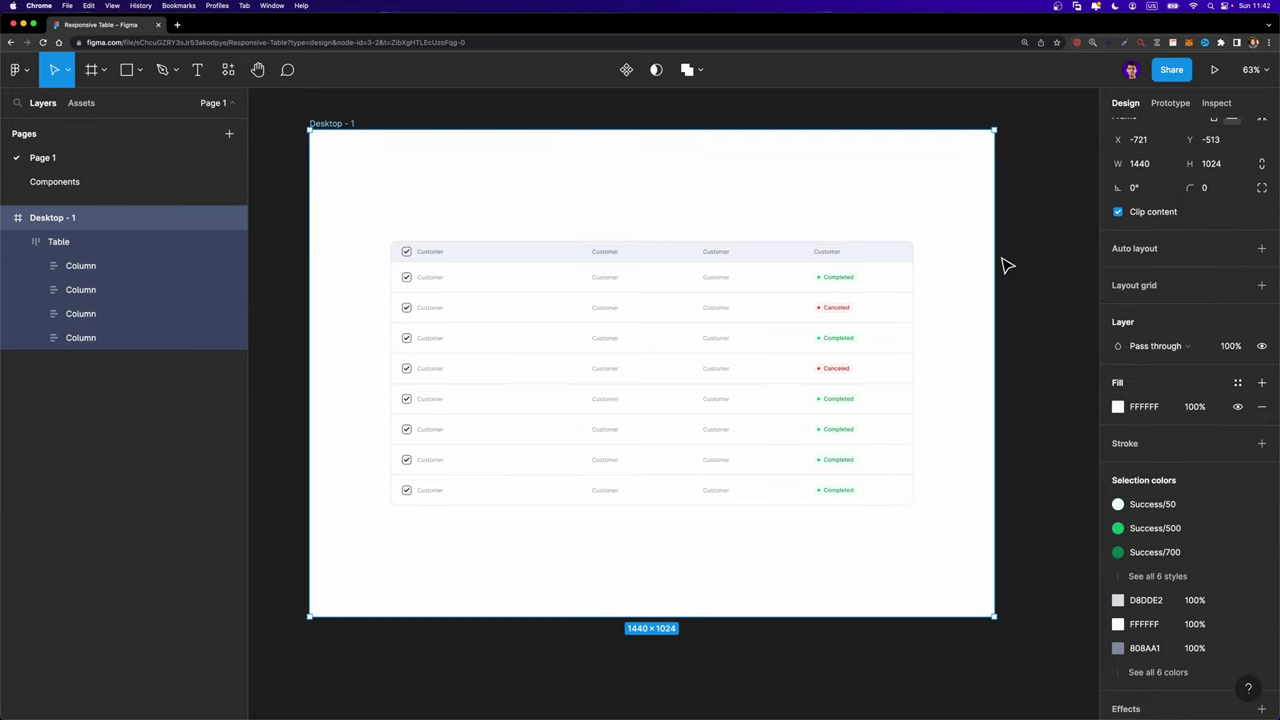
left_click_drag(996, 261, 970, 269)
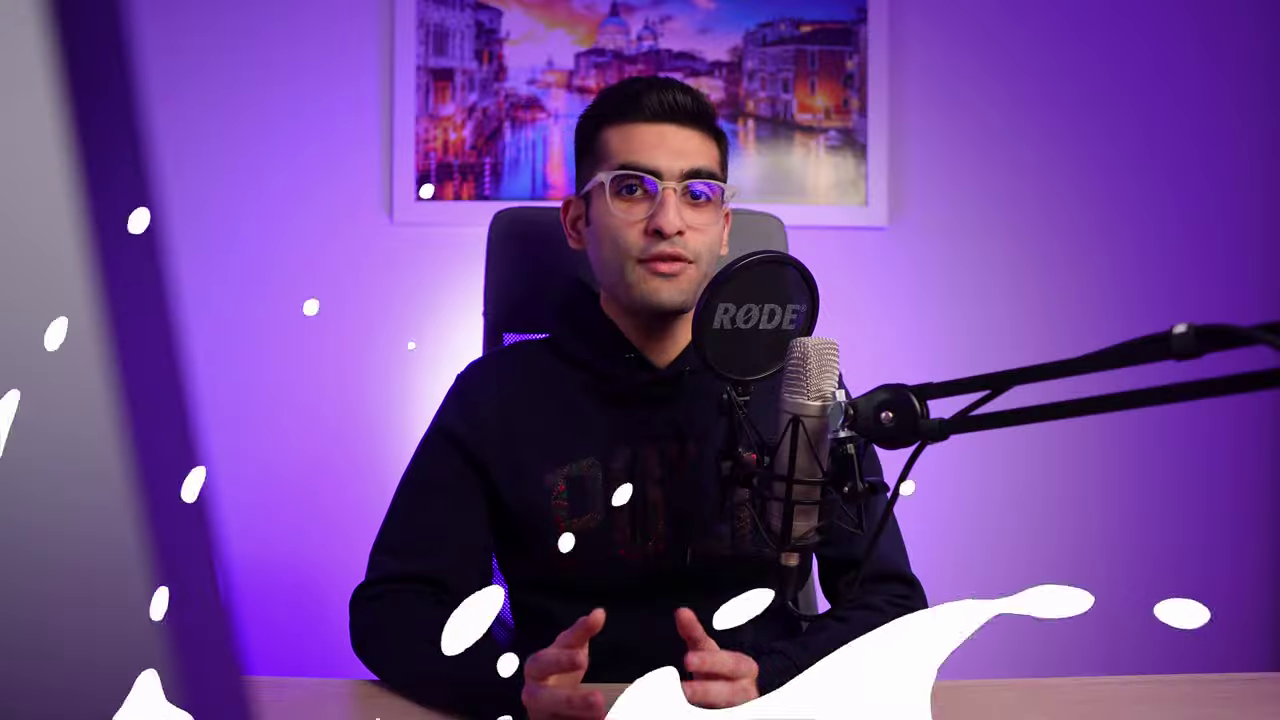